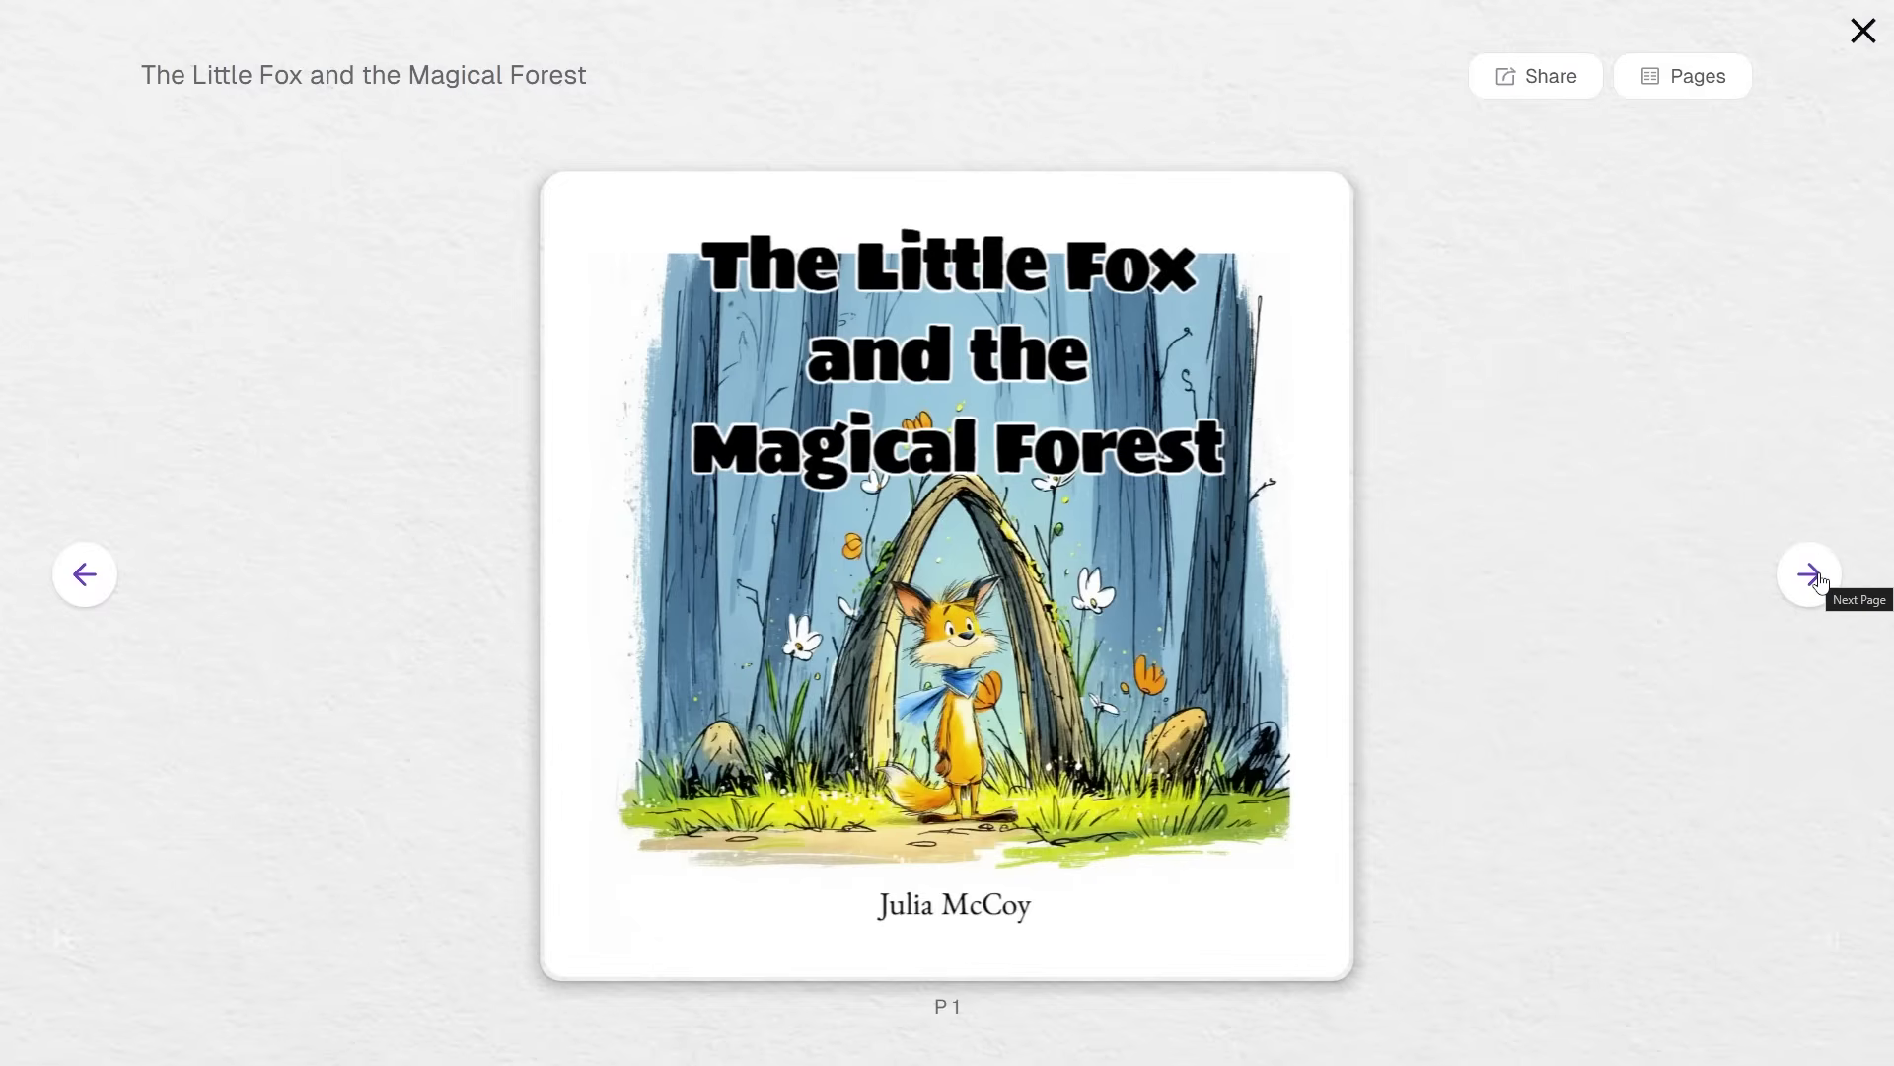
Preview the latest rabbit story video with narrated subtitles from the animation history
left_click(1815, 578)
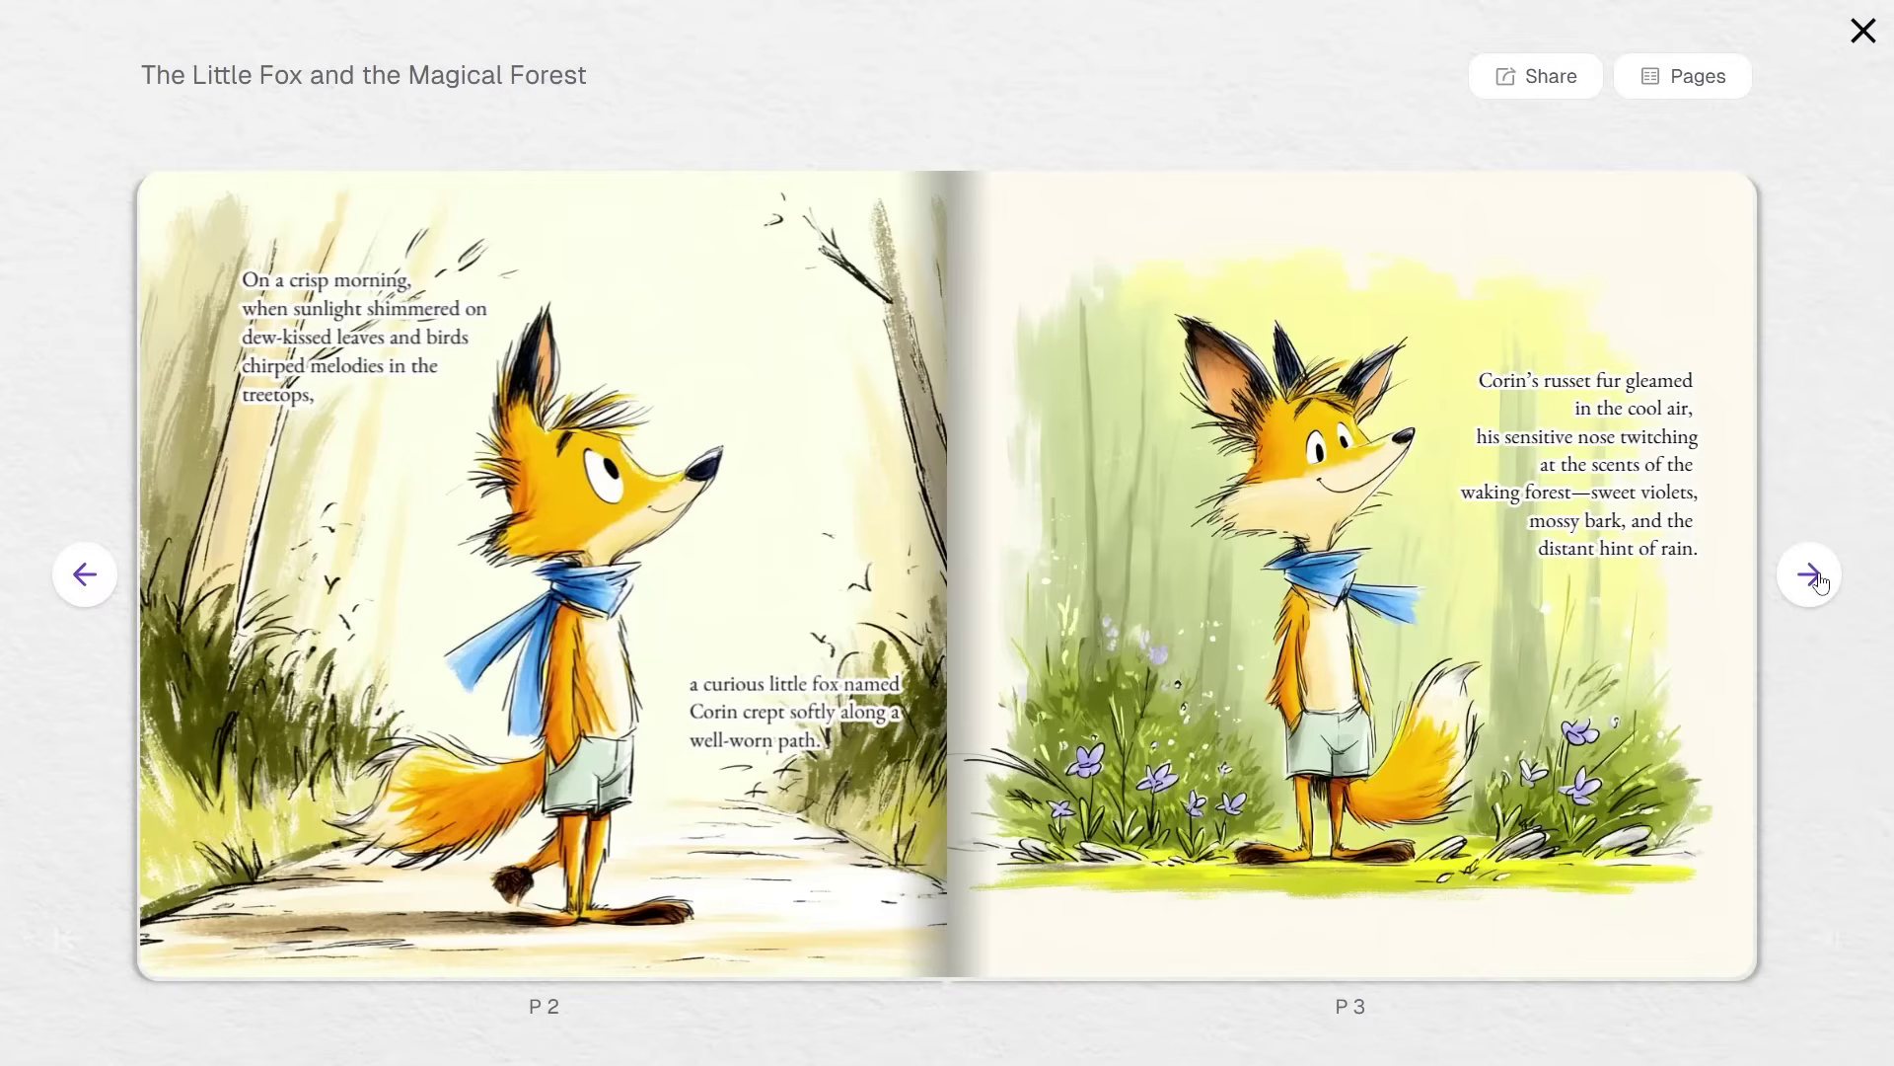
Turn the fox book to pages P4–P5, then browse the home page's drawing styles
left_click(1814, 577)
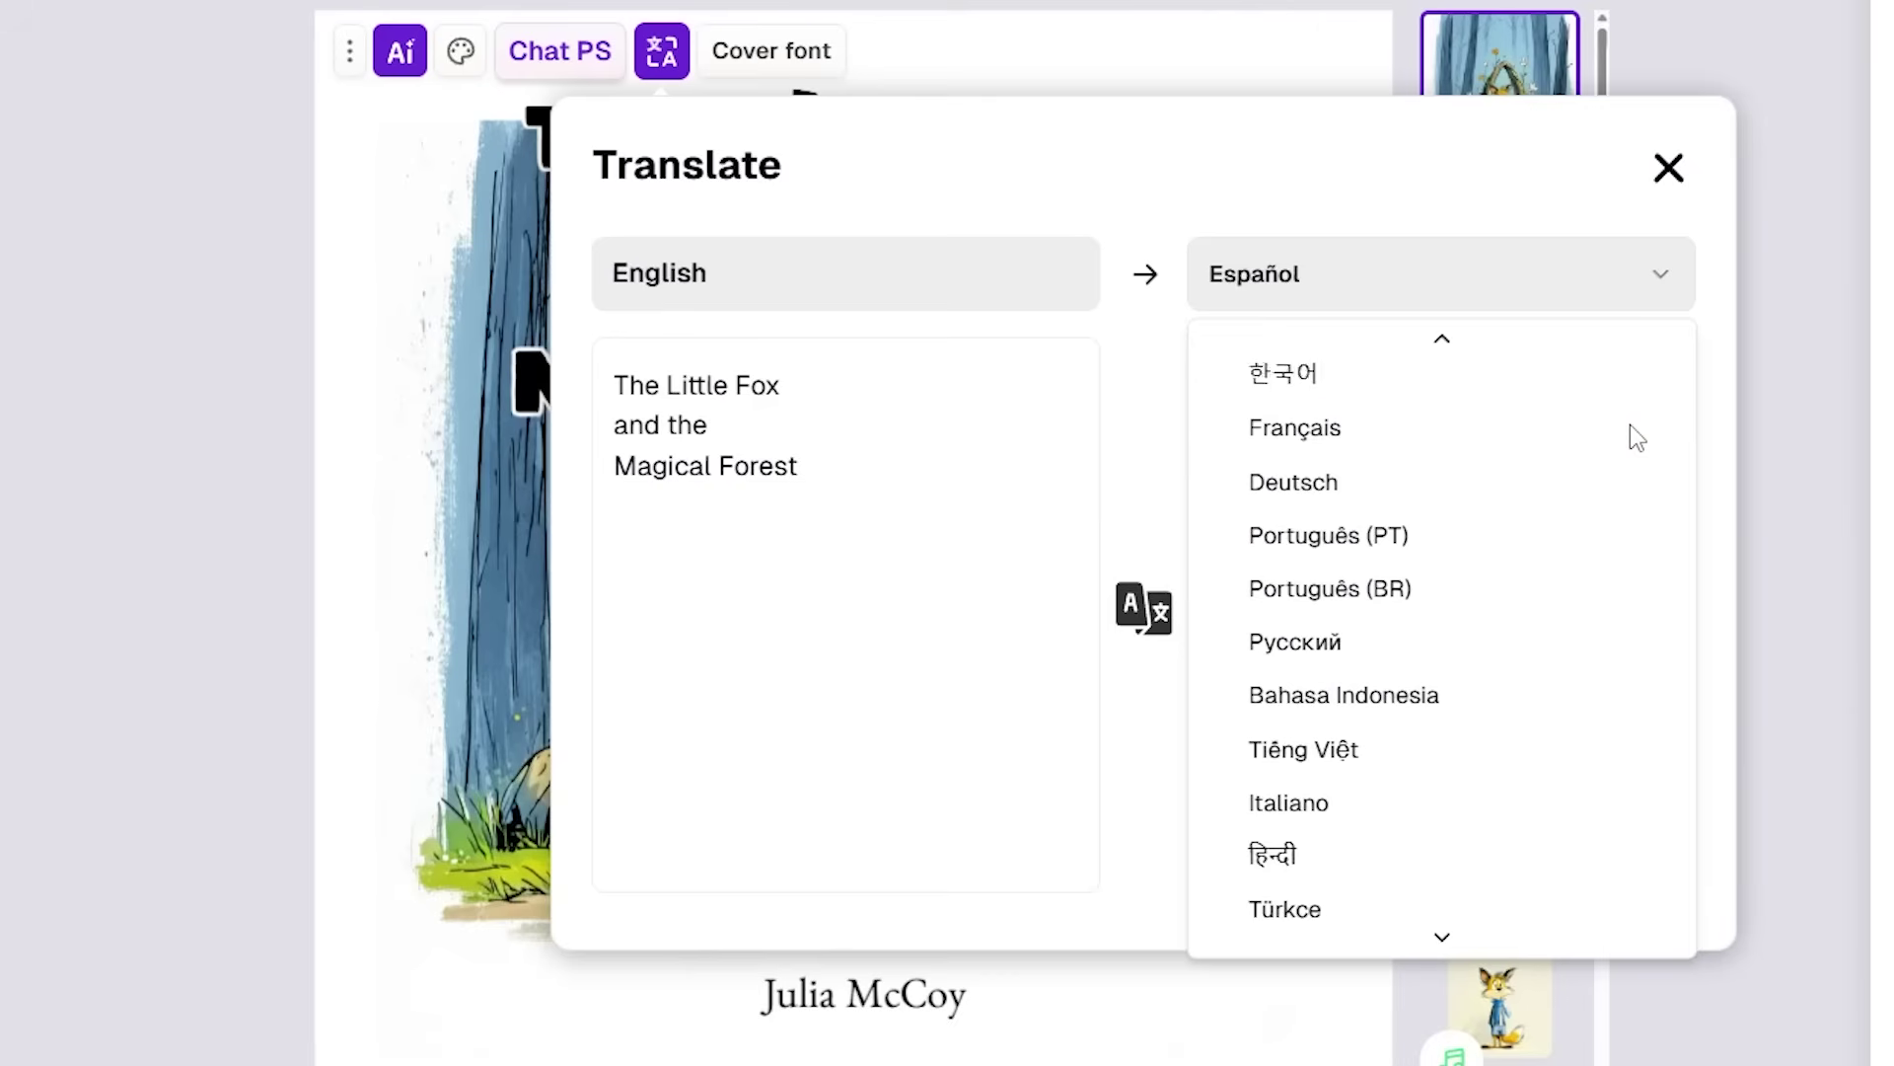
scroll(1629, 424, "down", 4)
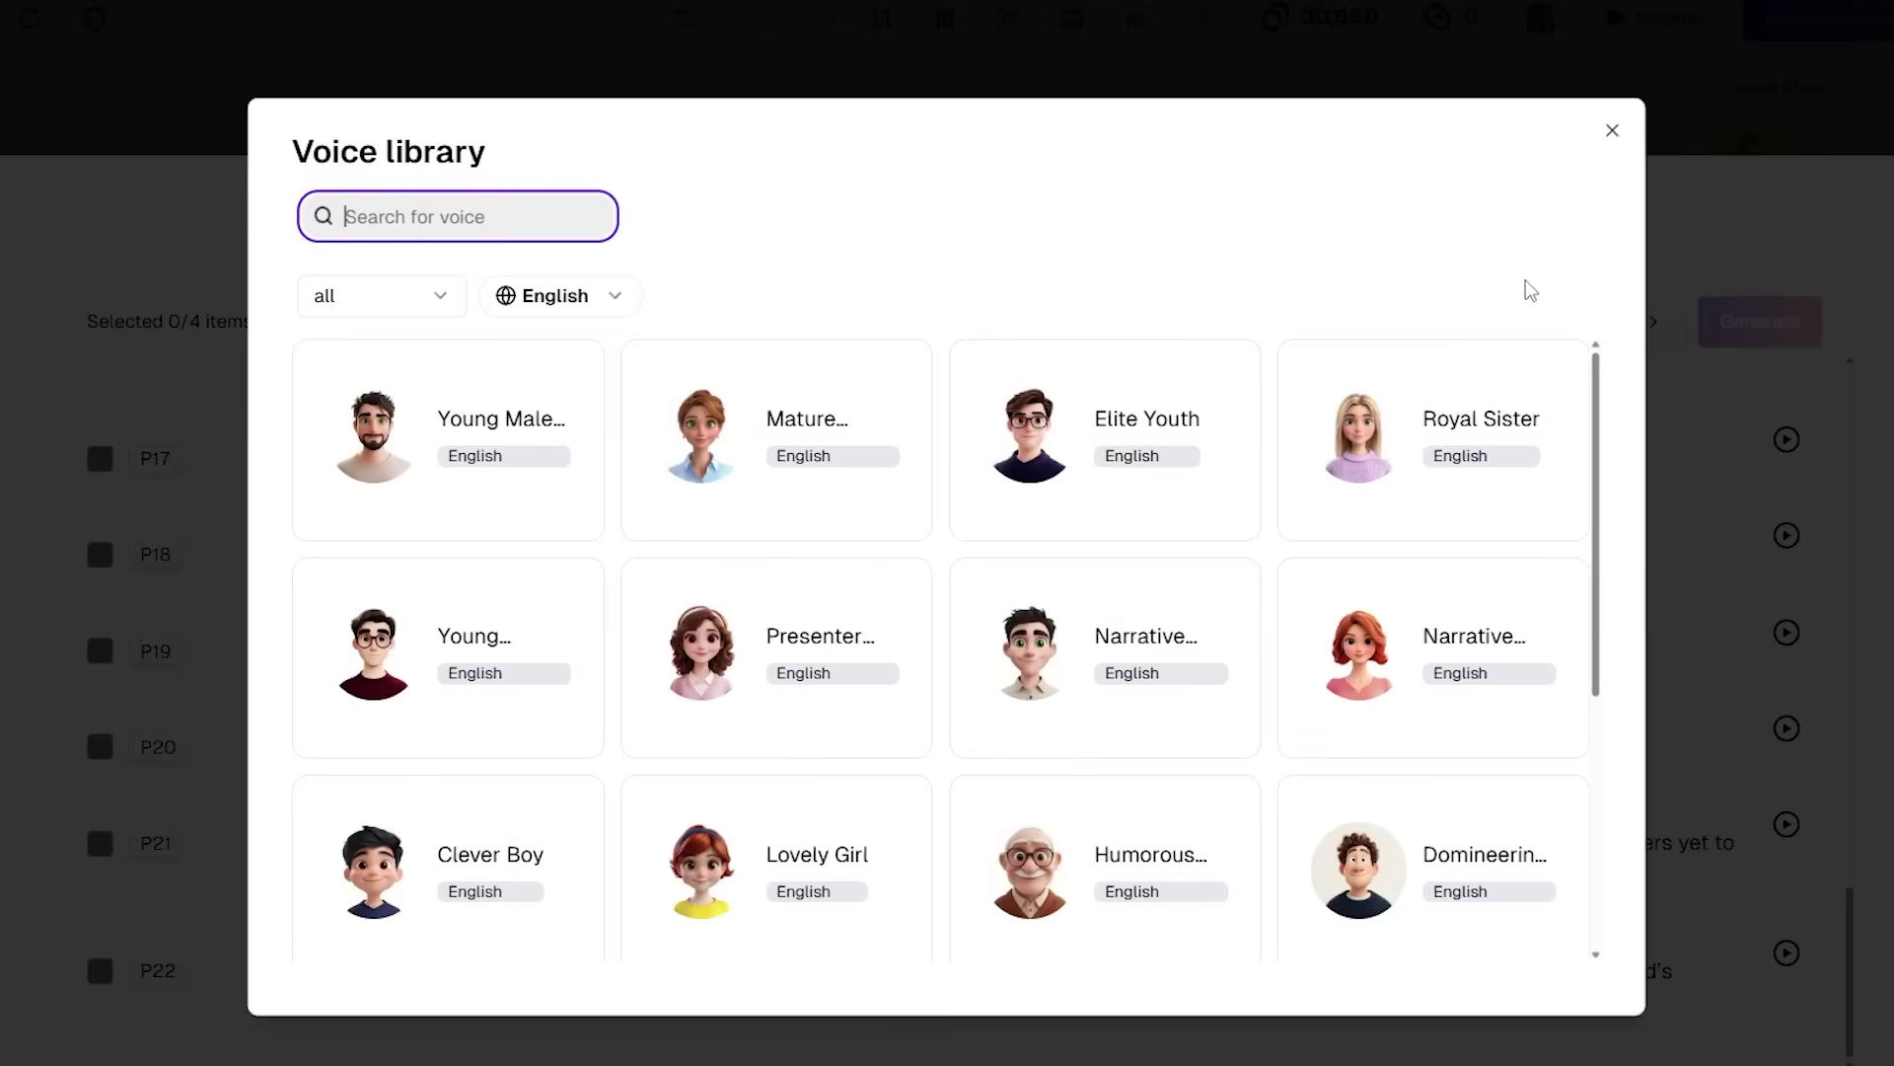
scroll(1431, 434, "down", 2)
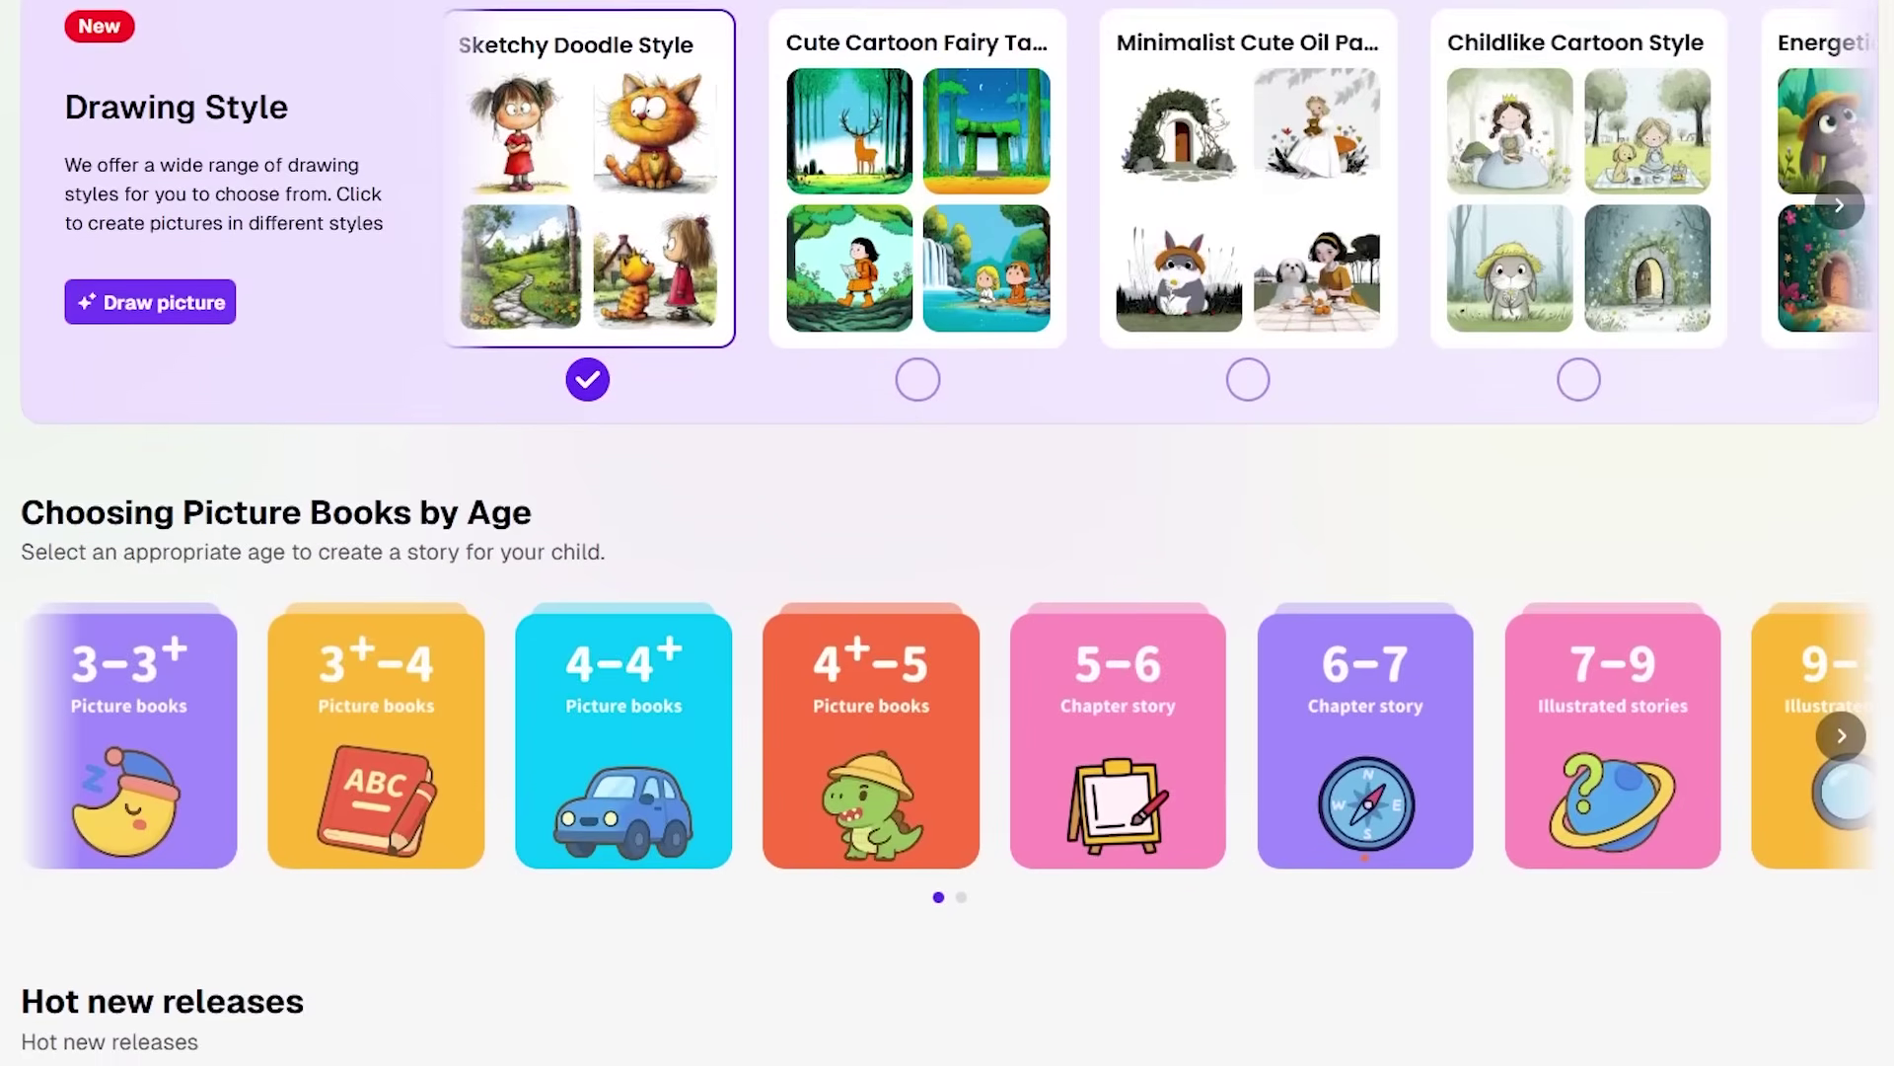
scroll(947, 532, "down", 2)
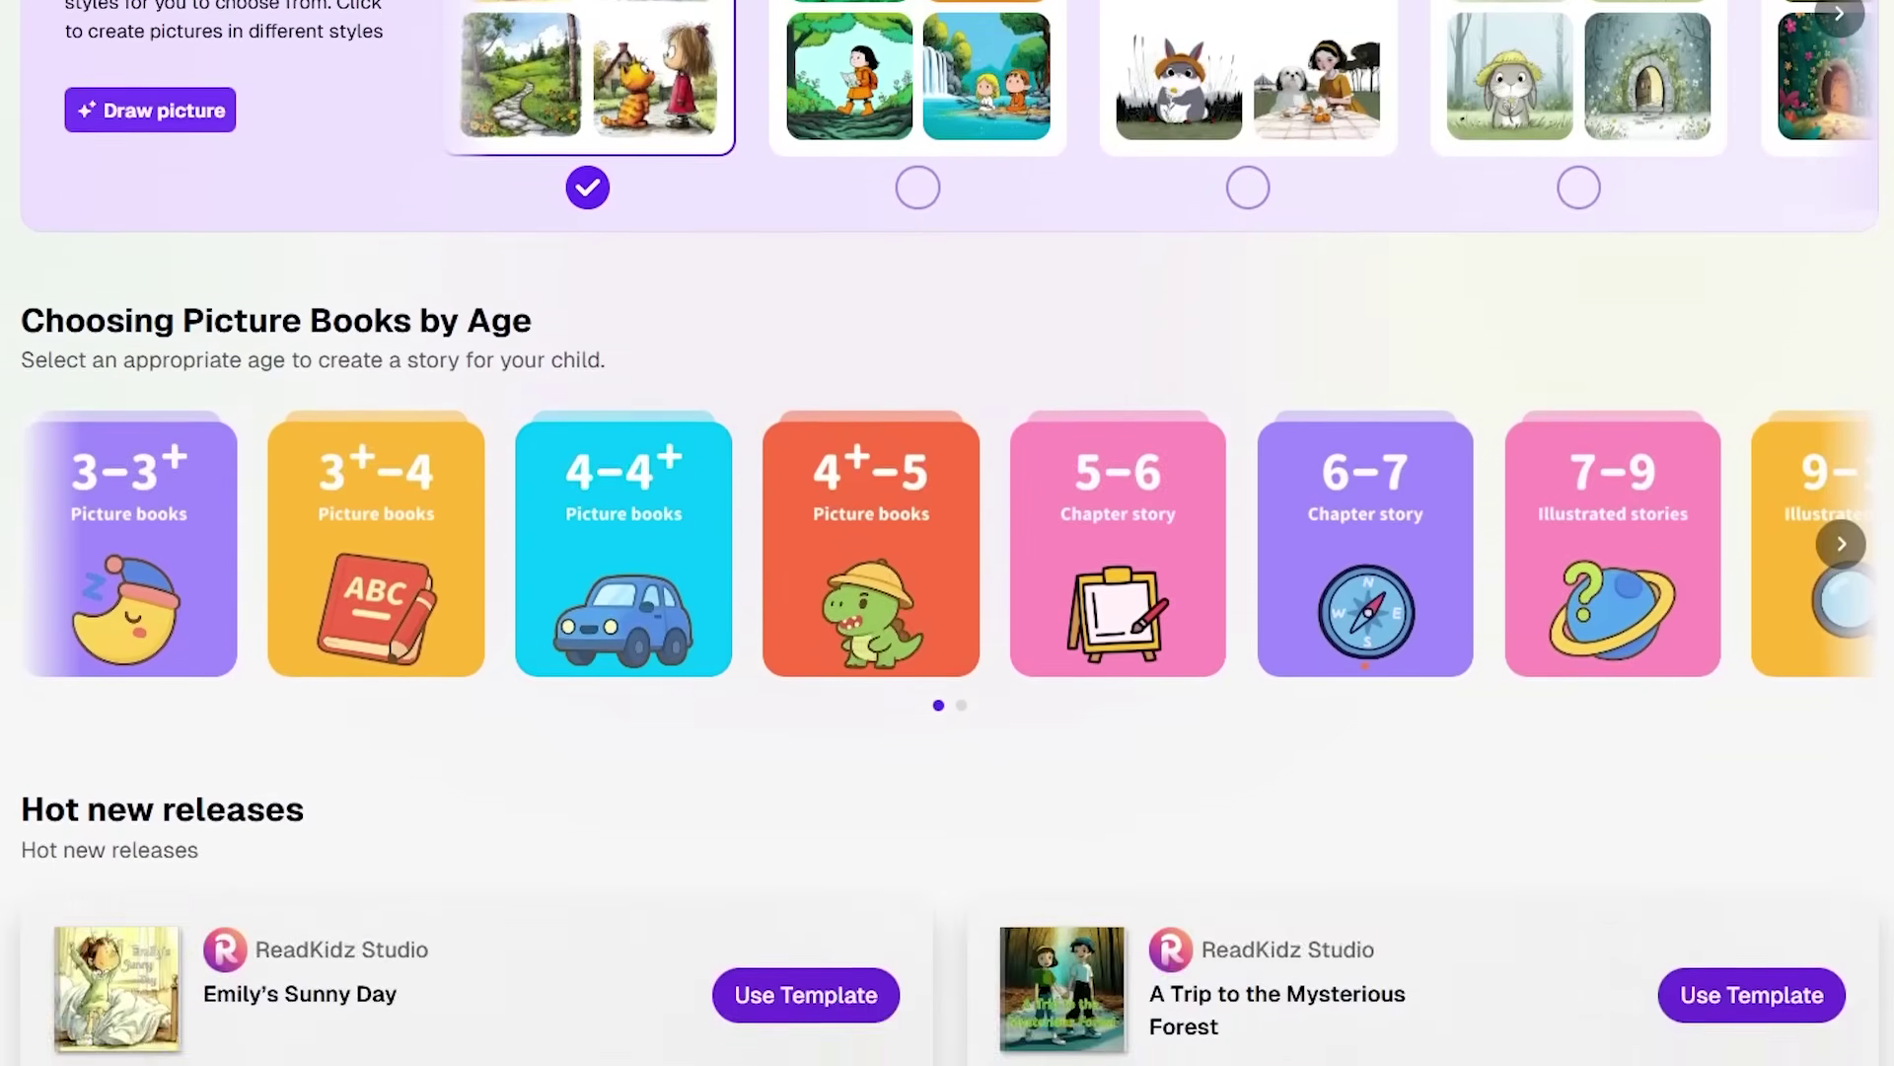
scroll(947, 533, "down", 2)
scroll(948, 533, "down", 3)
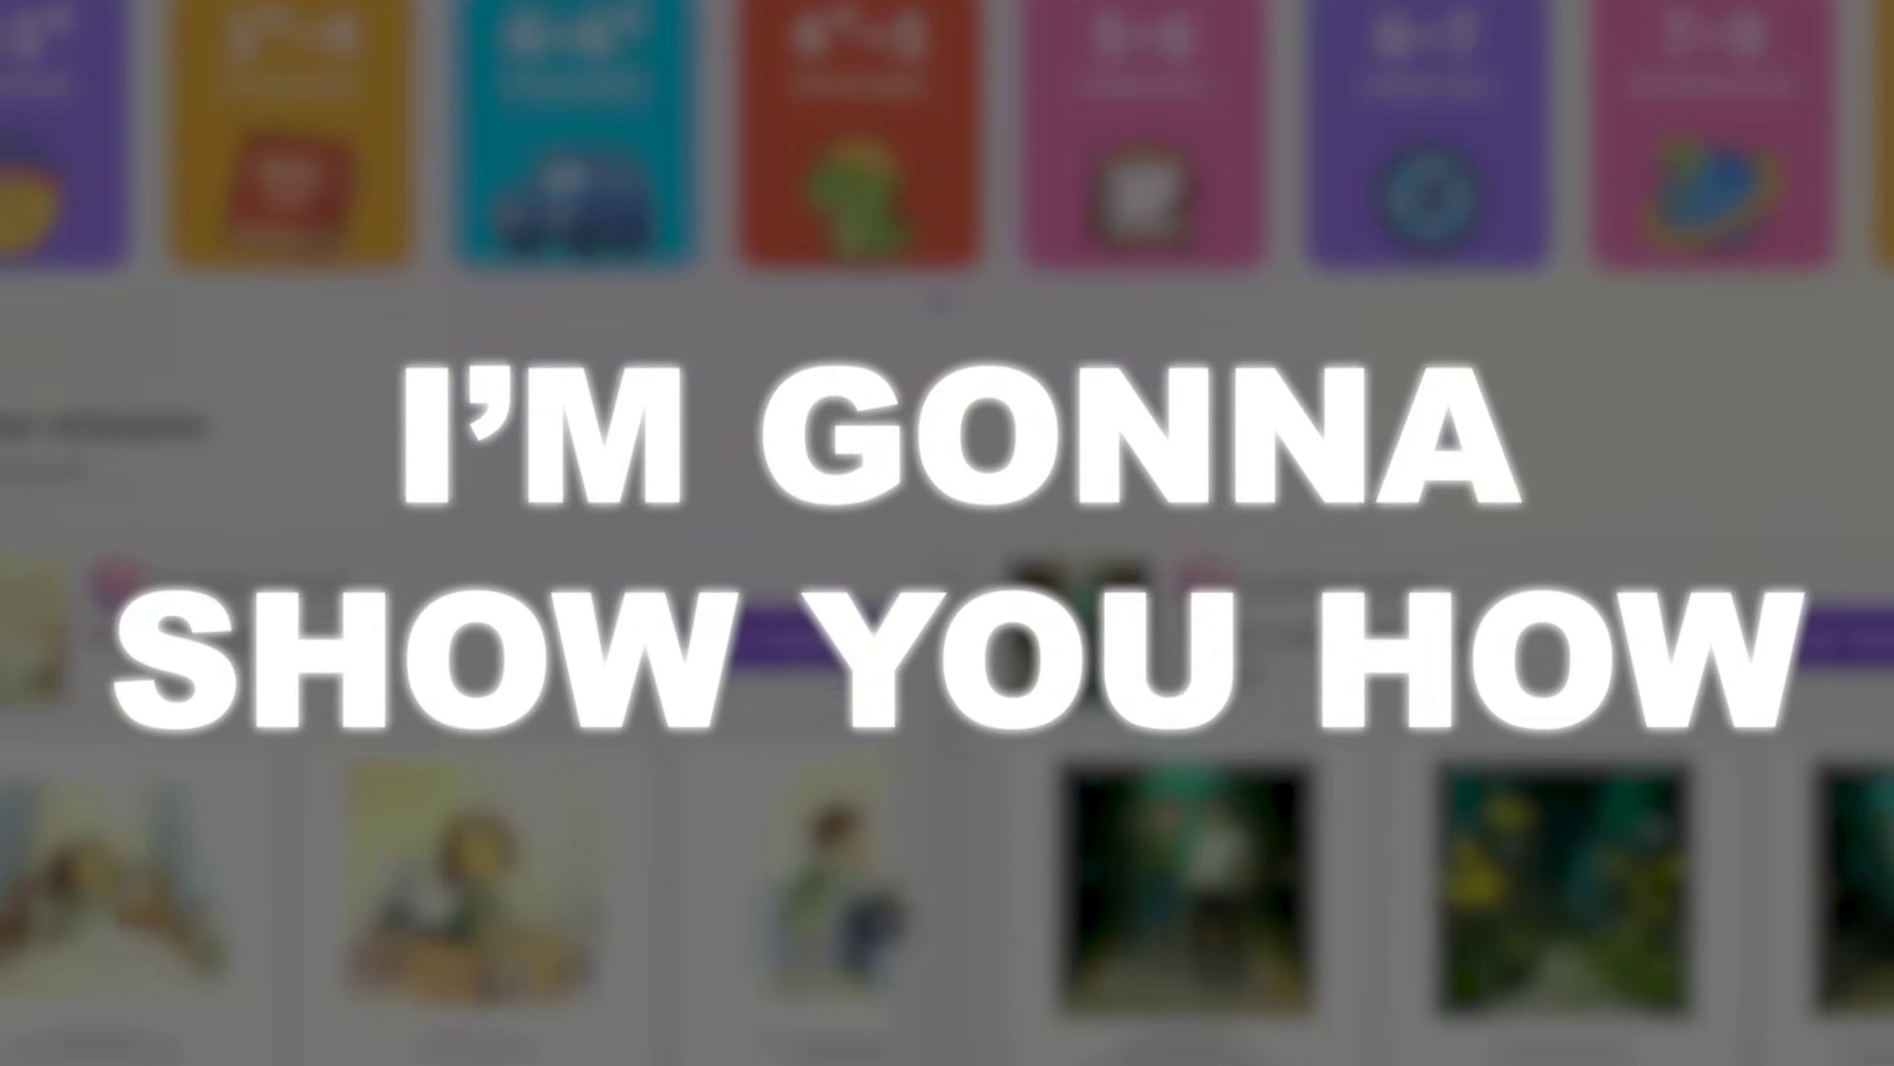
scroll(947, 533, "down", 3)
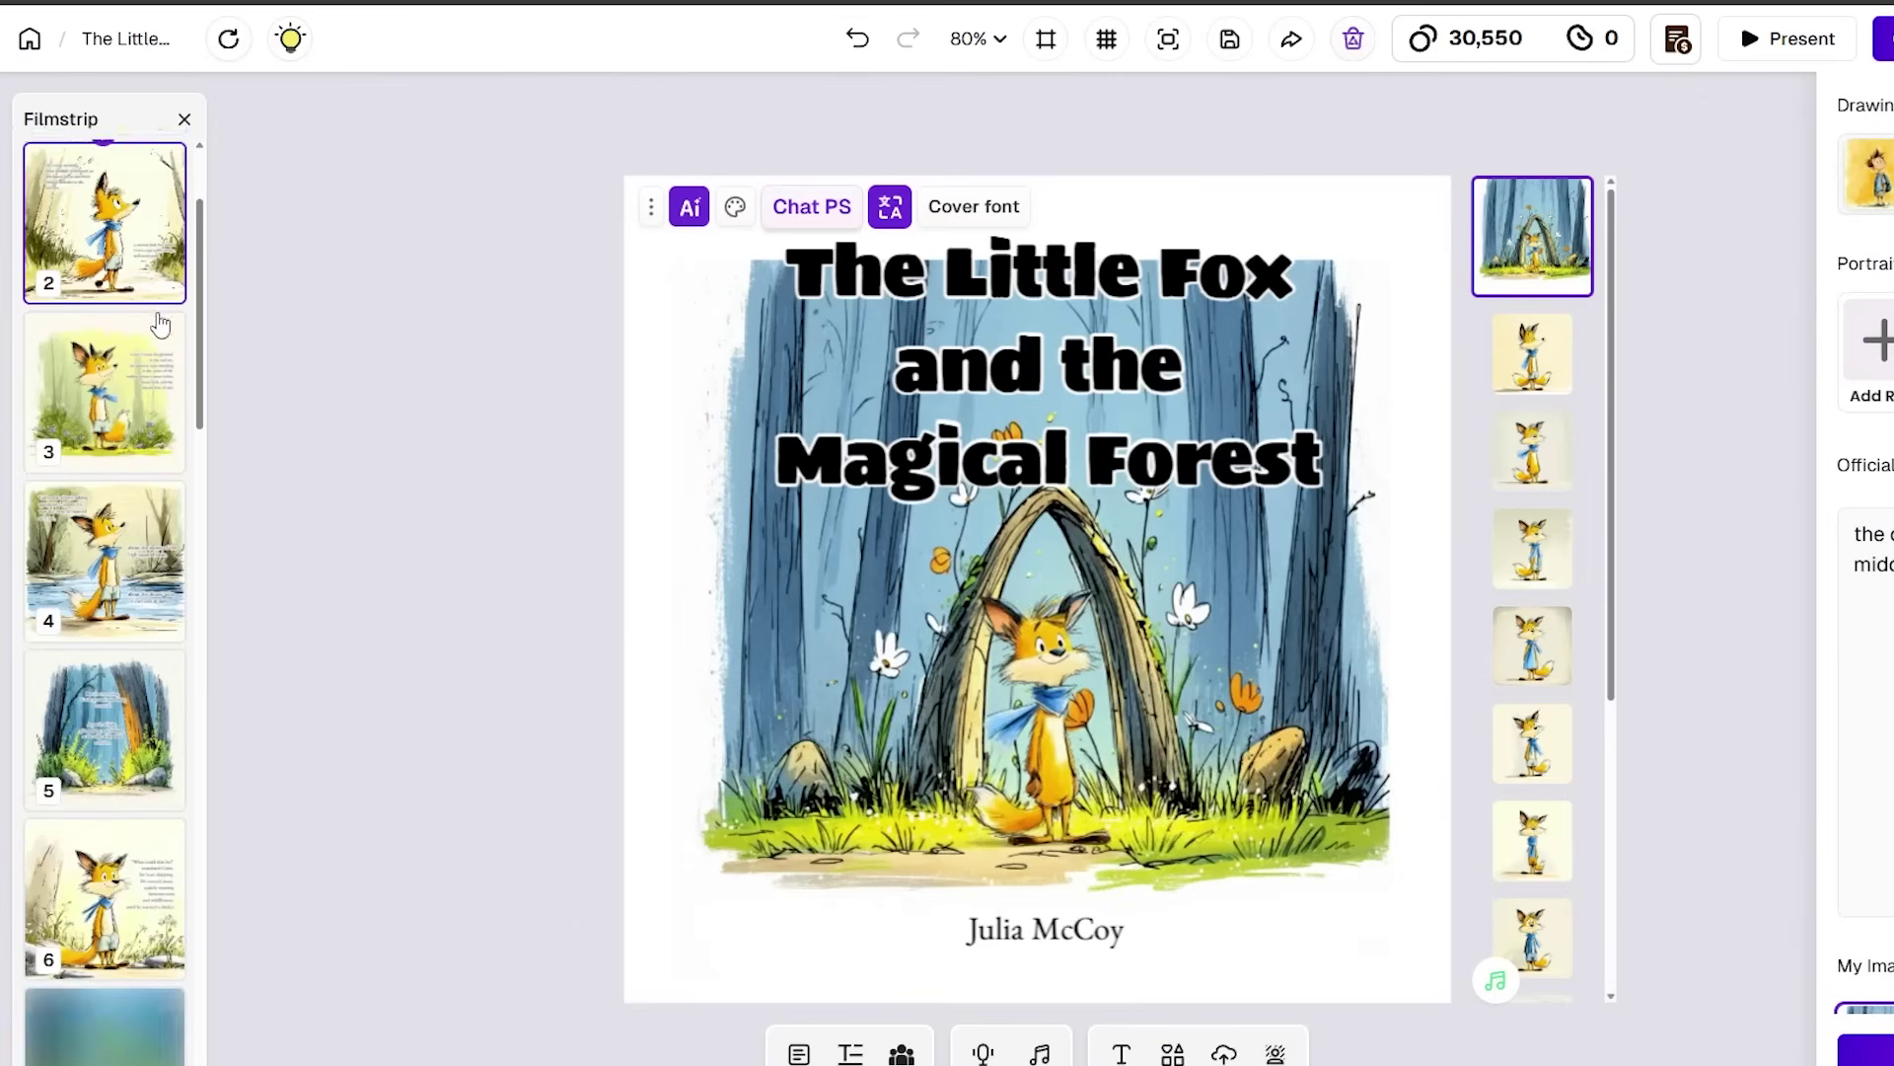
Rename the video 'The Little Fox and the Magical Forest v4' and start generating it
scroll(148, 394, "down", 2)
scroll(192, 423, "down", 3)
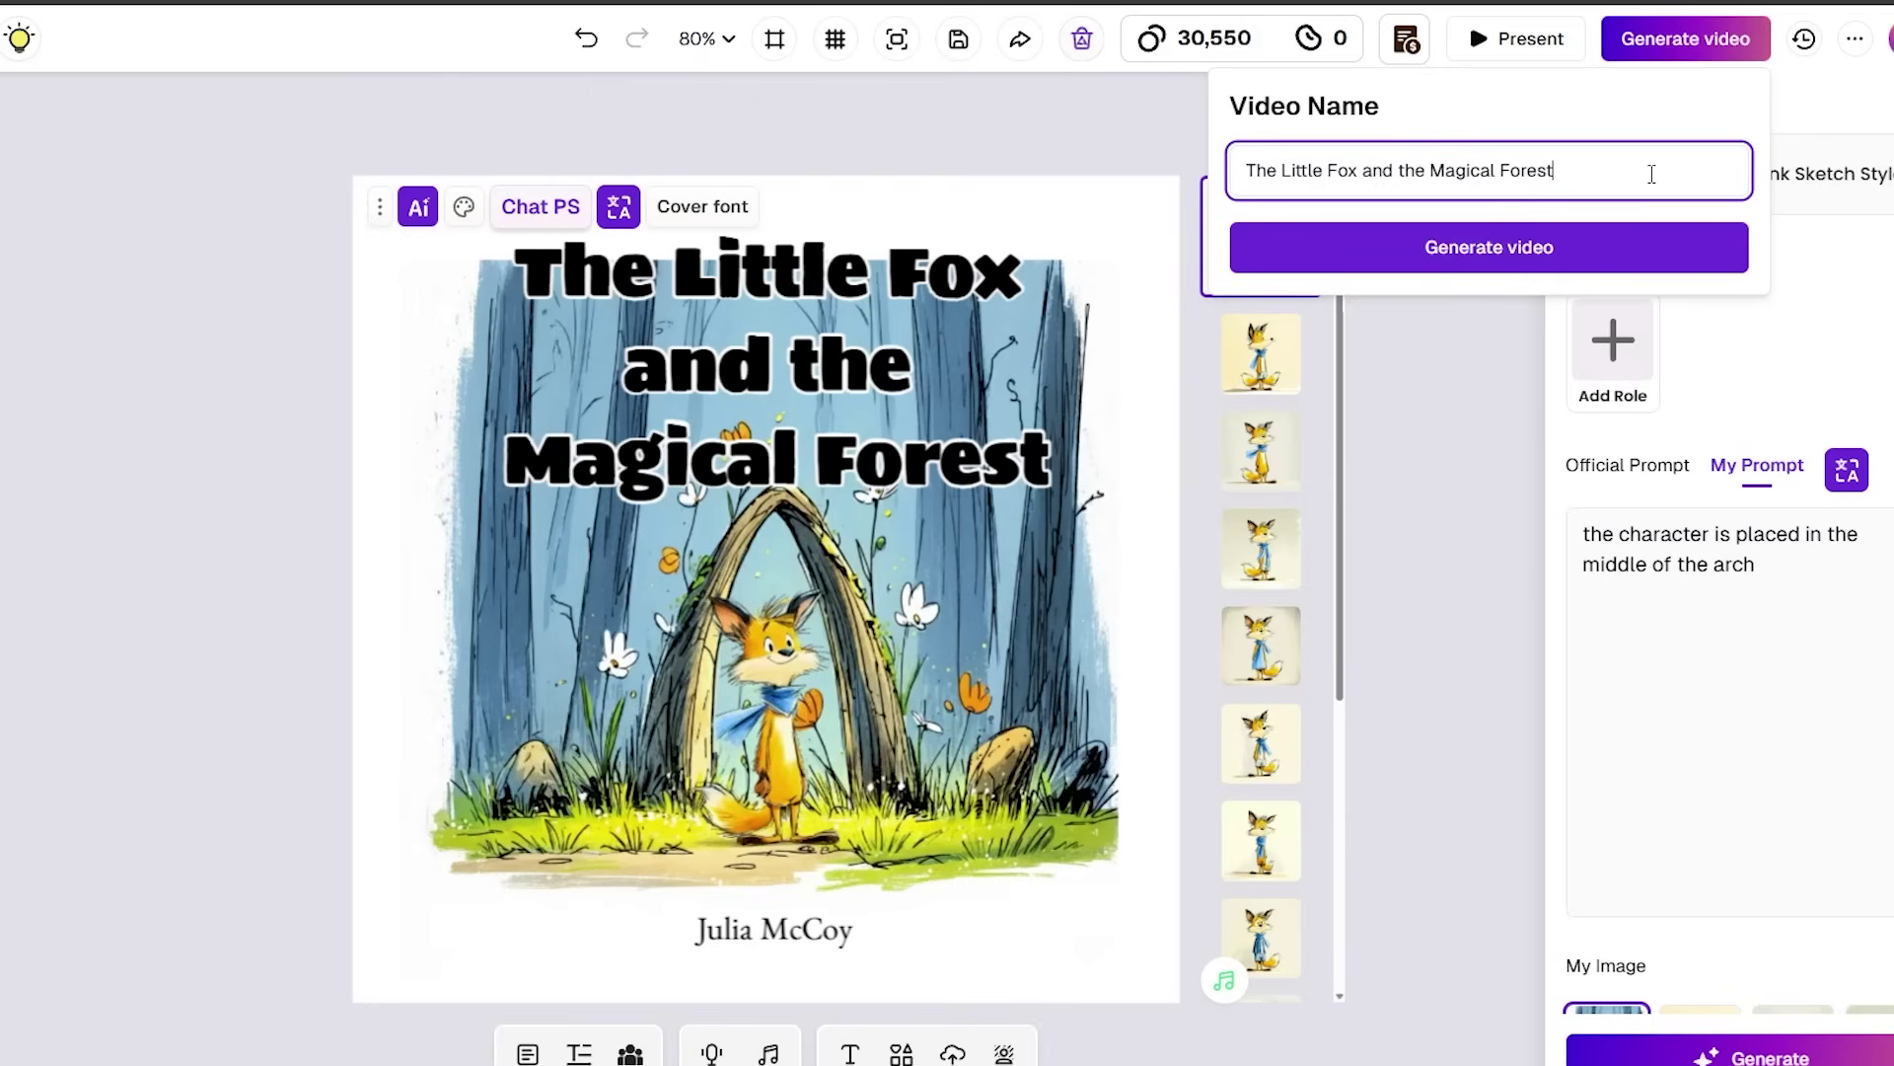
type("4")
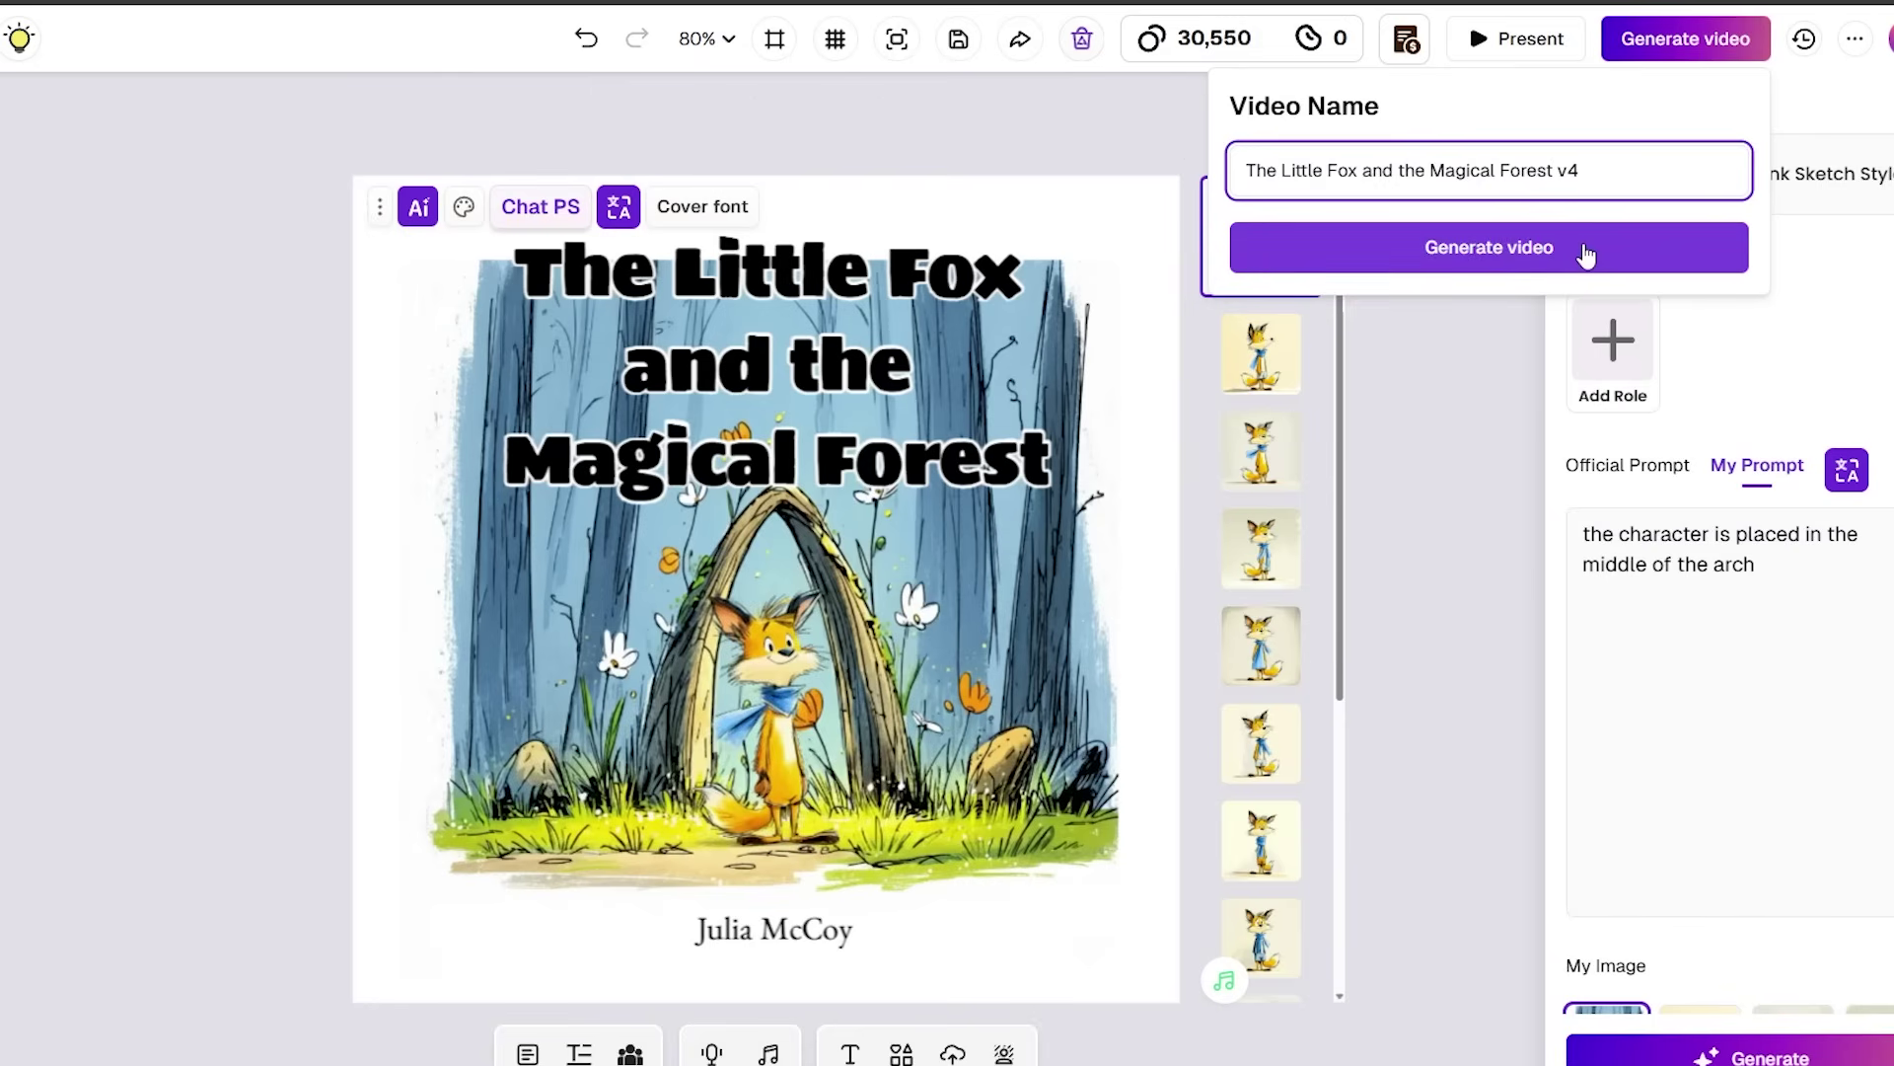
left_click(1585, 254)
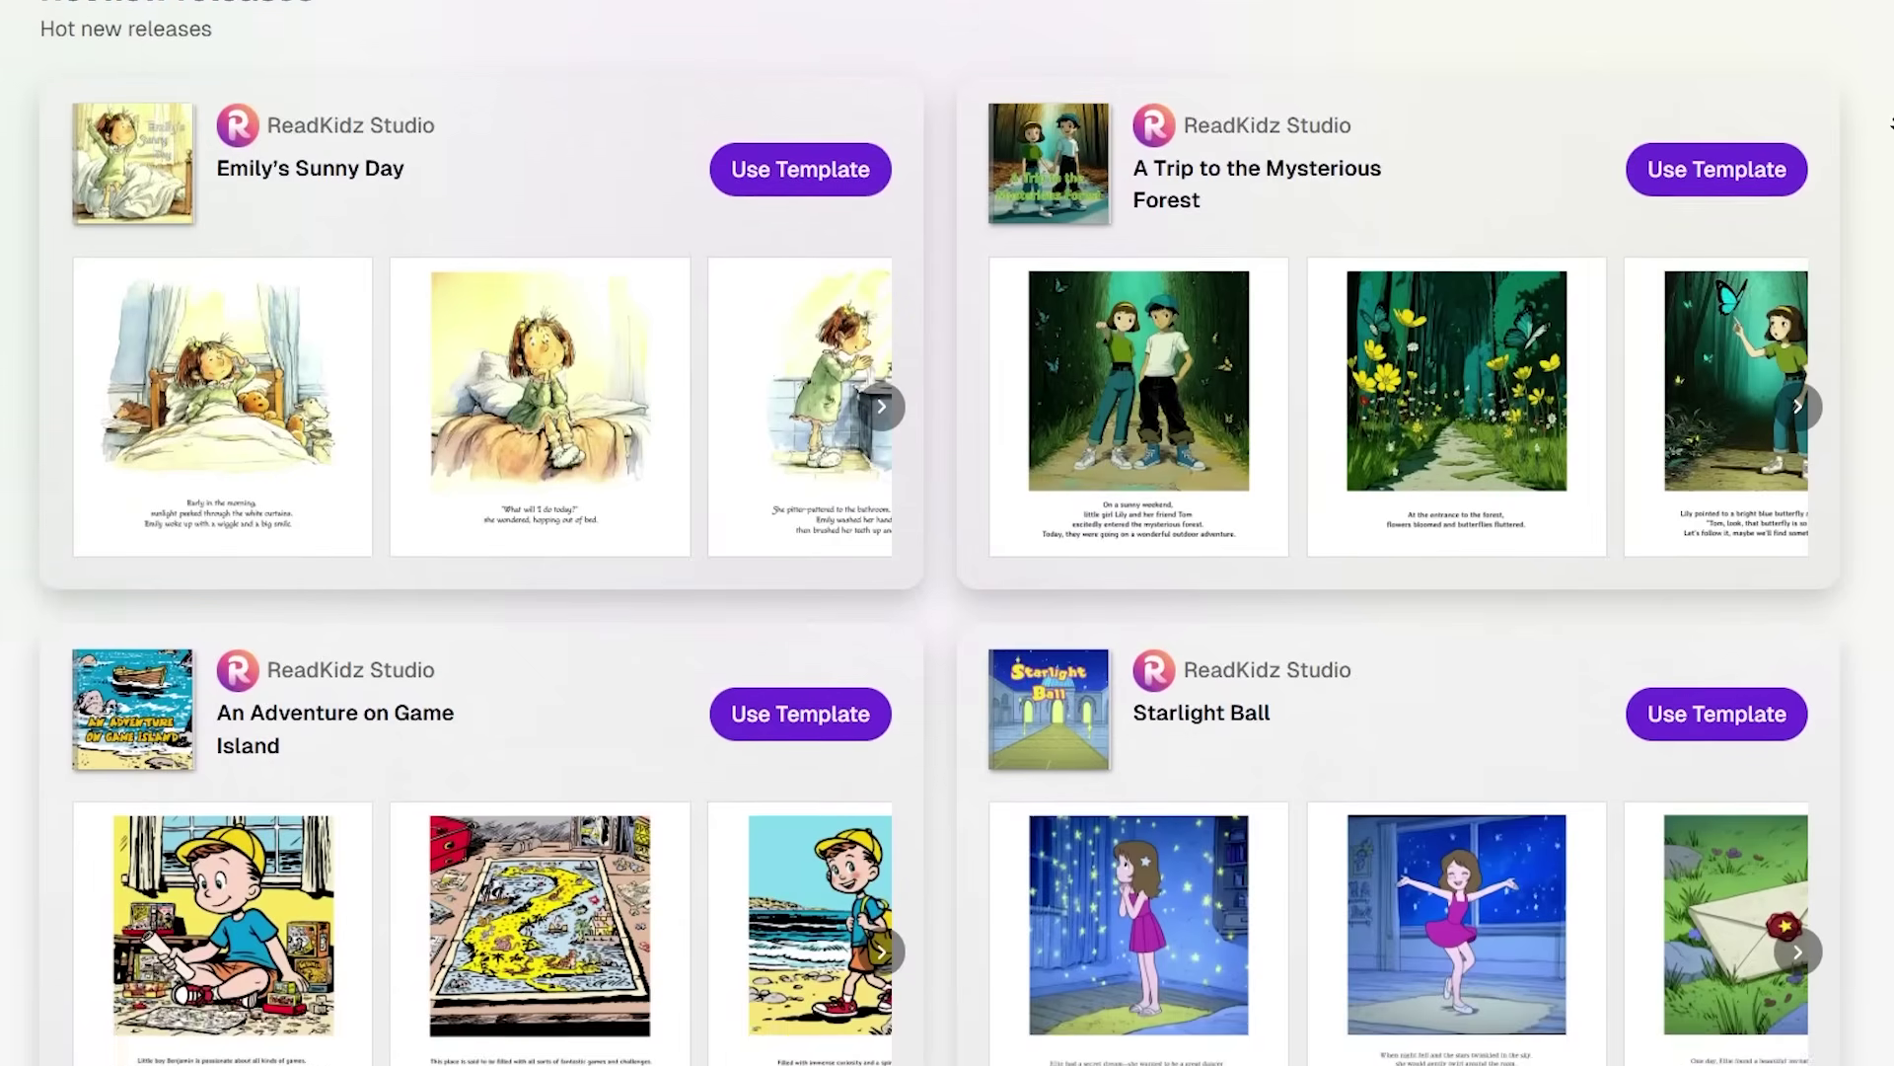
scroll(1889, 123, "down", 3)
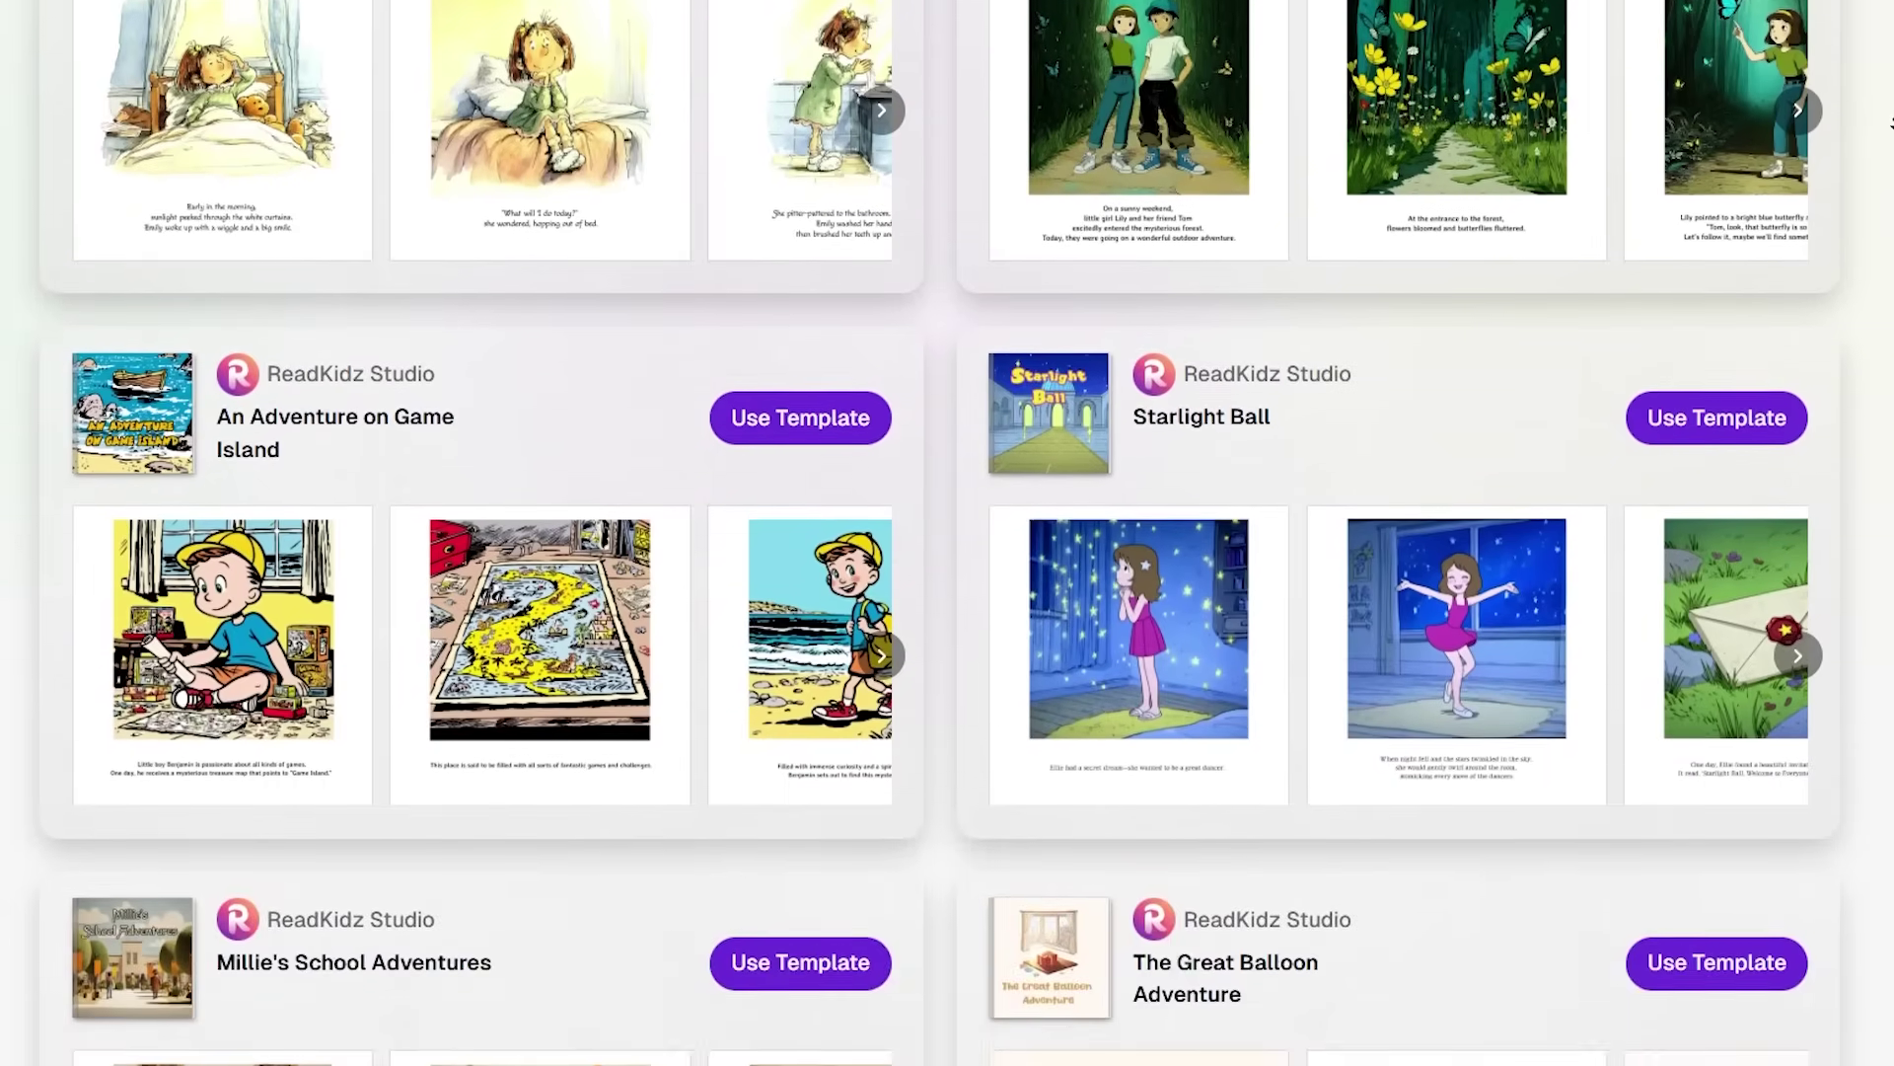
scroll(1891, 124, "down", 3)
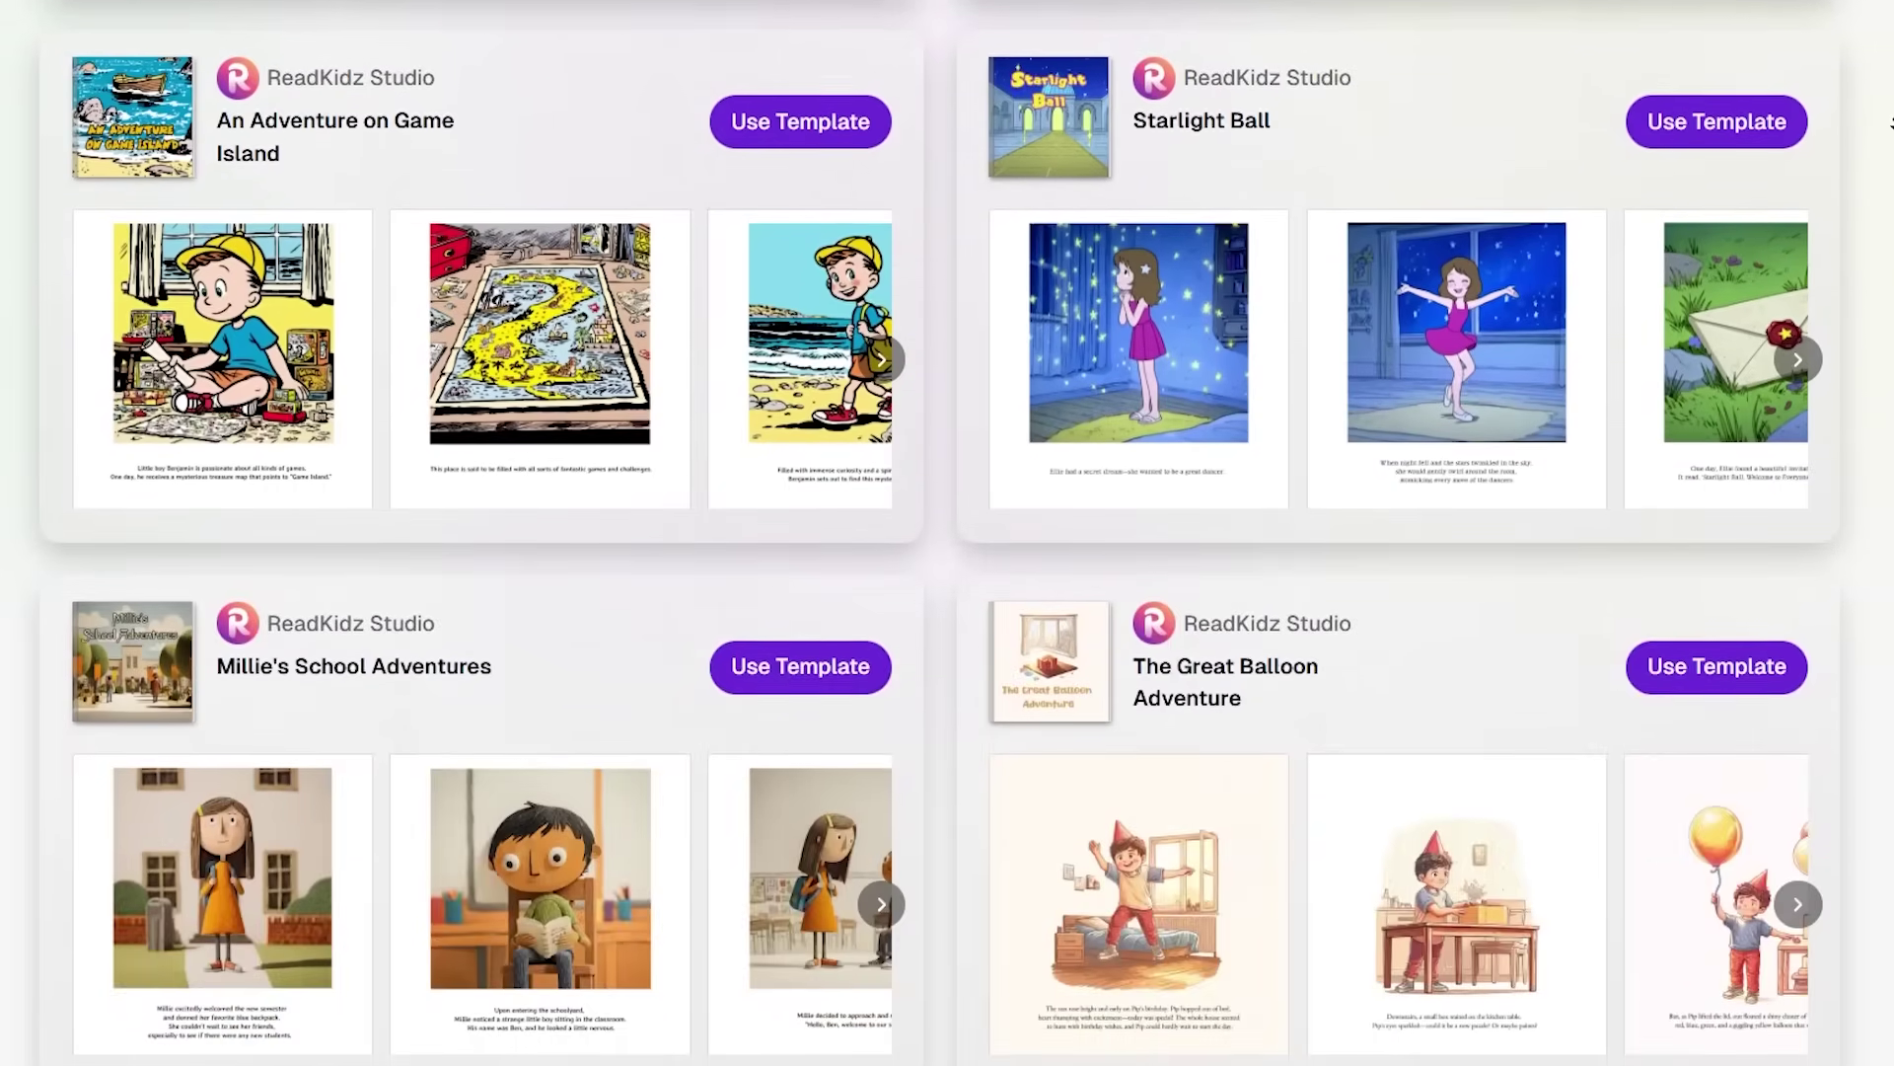
scroll(1891, 123, "down", 3)
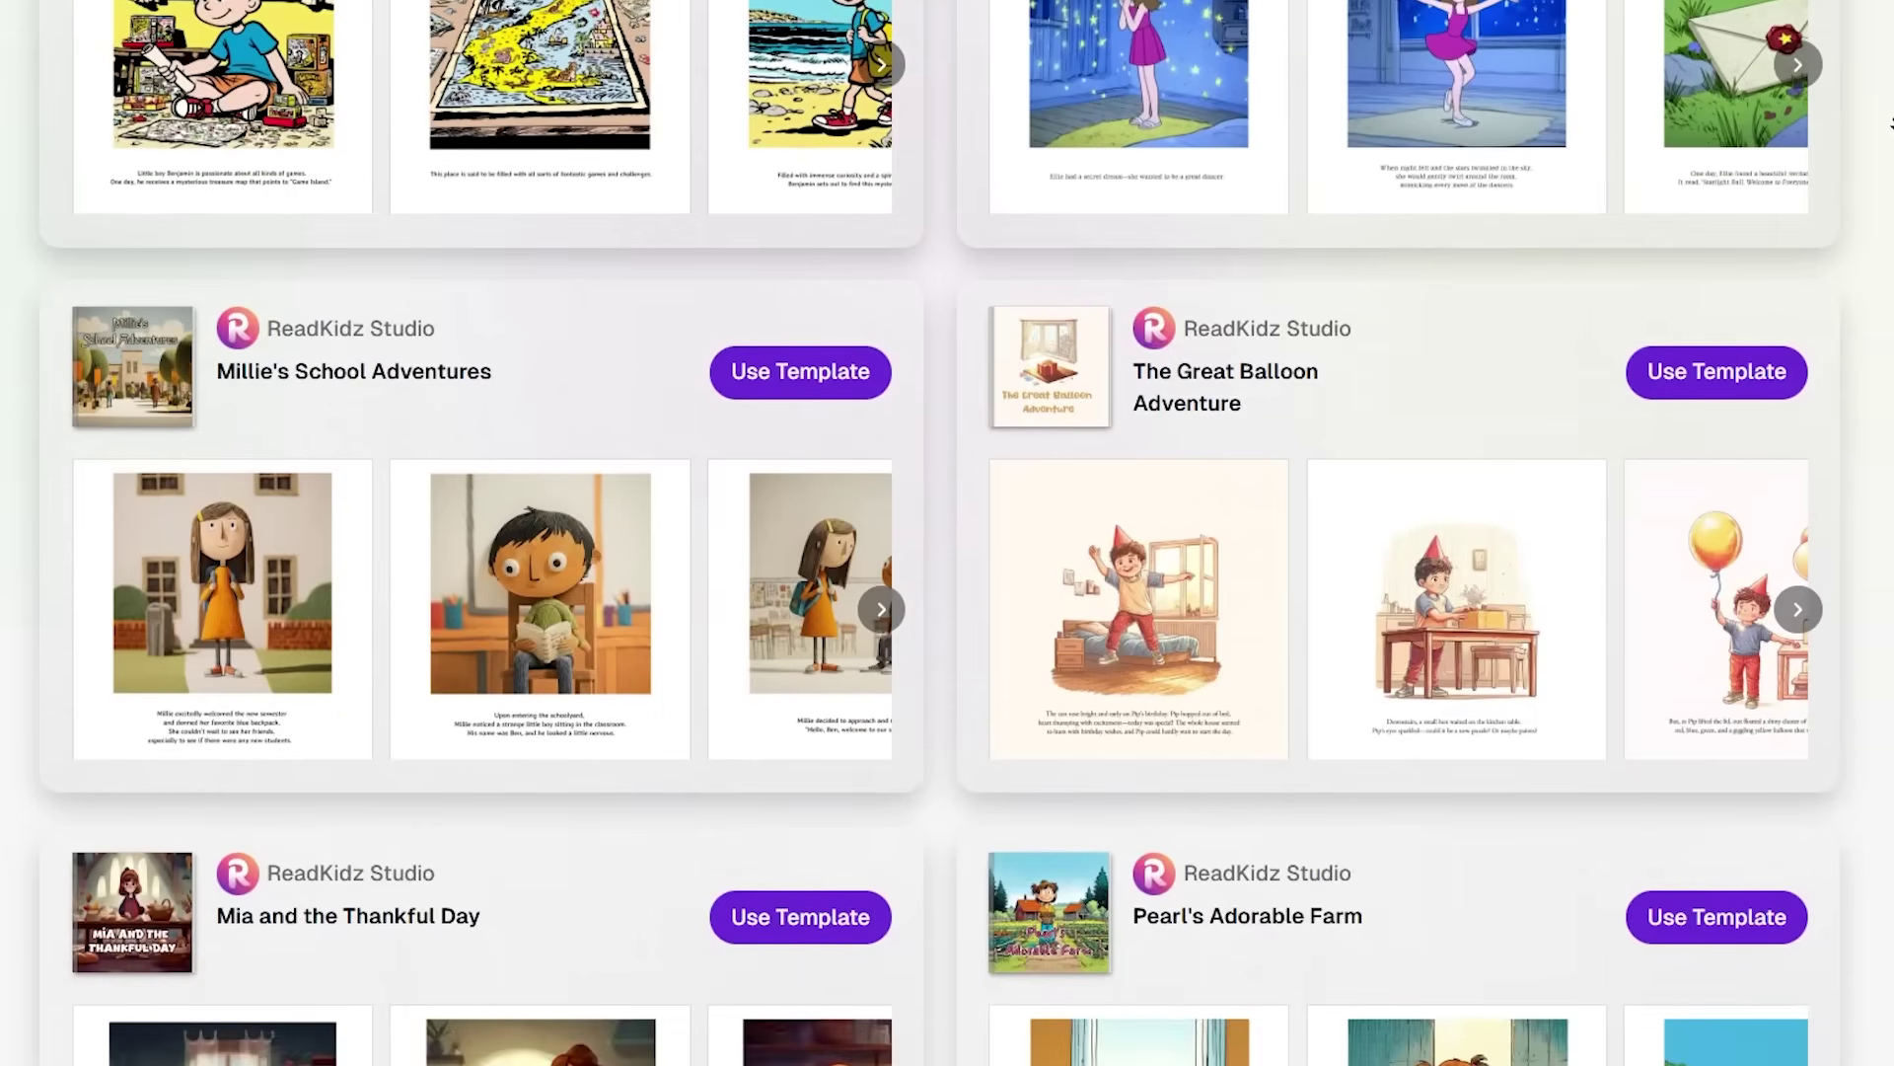
scroll(1891, 124, "down", 3)
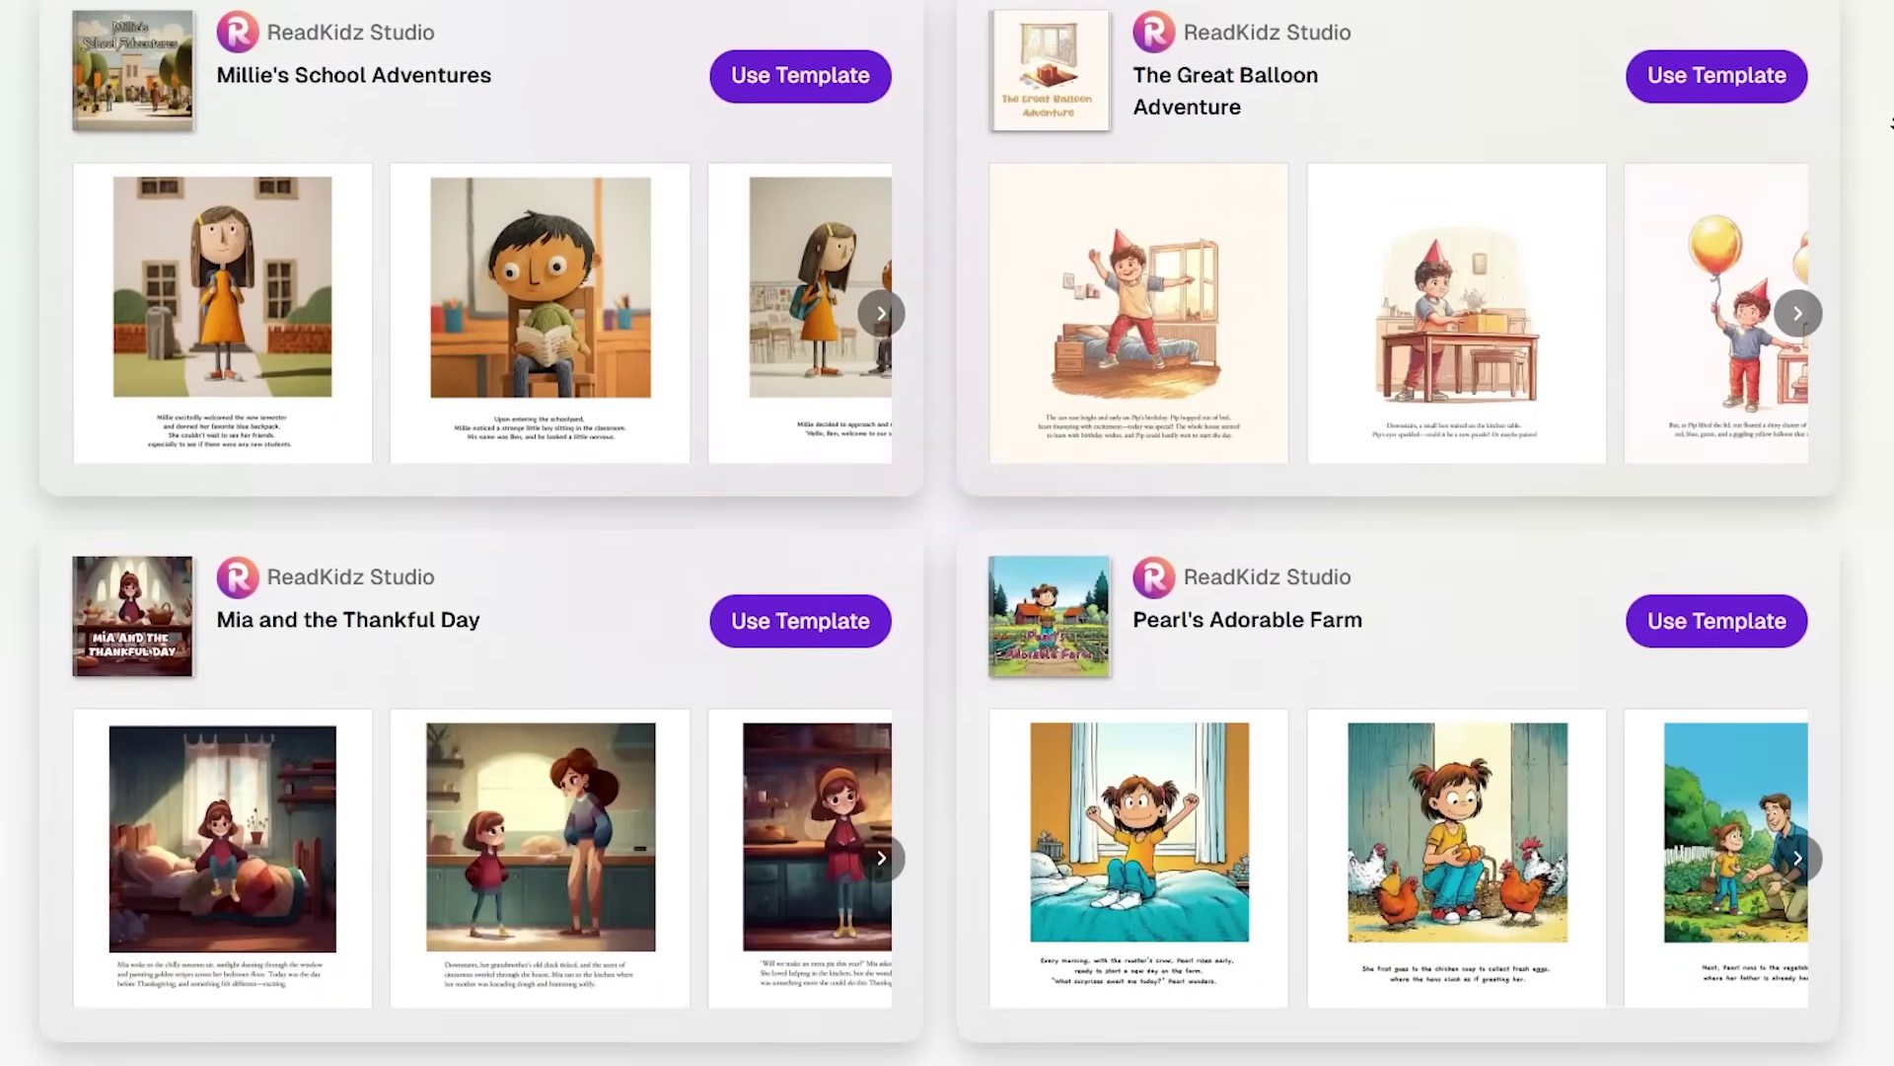
scroll(1892, 123, "down", 3)
scroll(1891, 123, "down", 1)
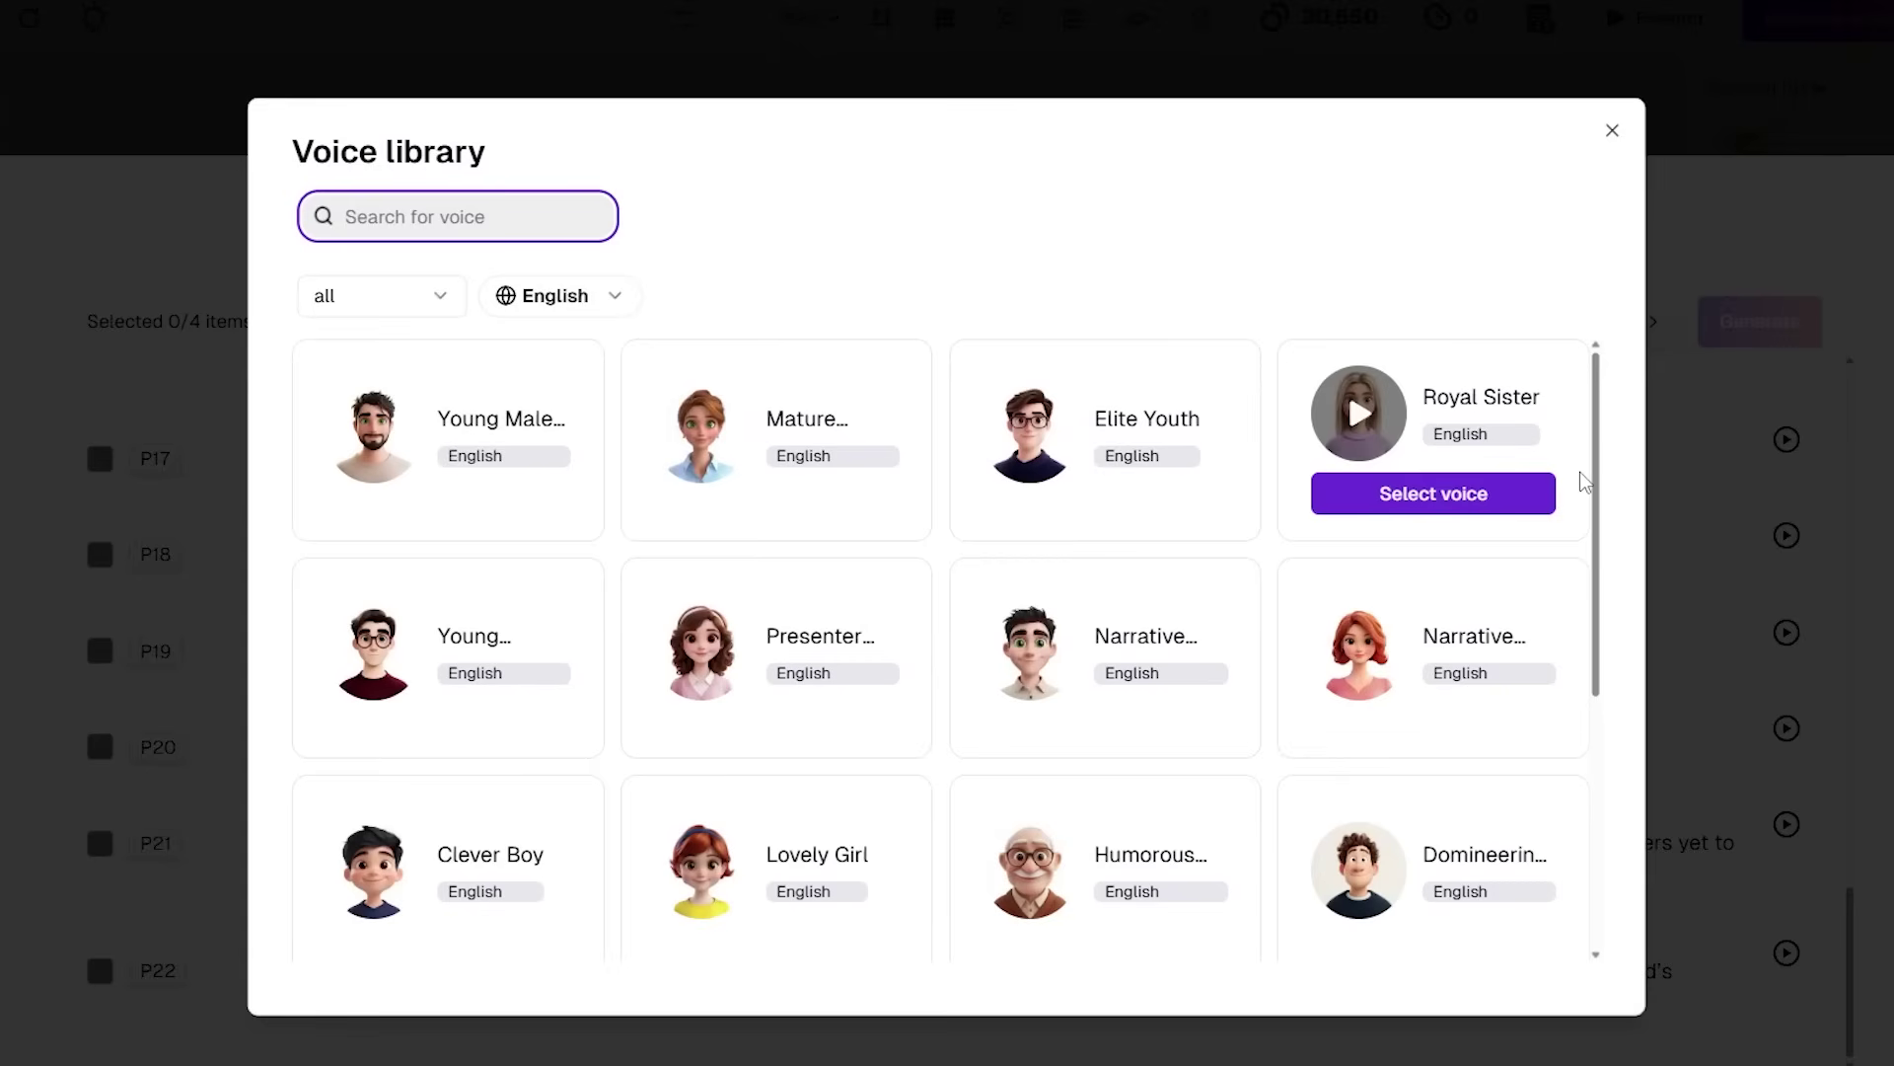
scroll(1582, 475, "down", 2)
scroll(1583, 481, "down", 5)
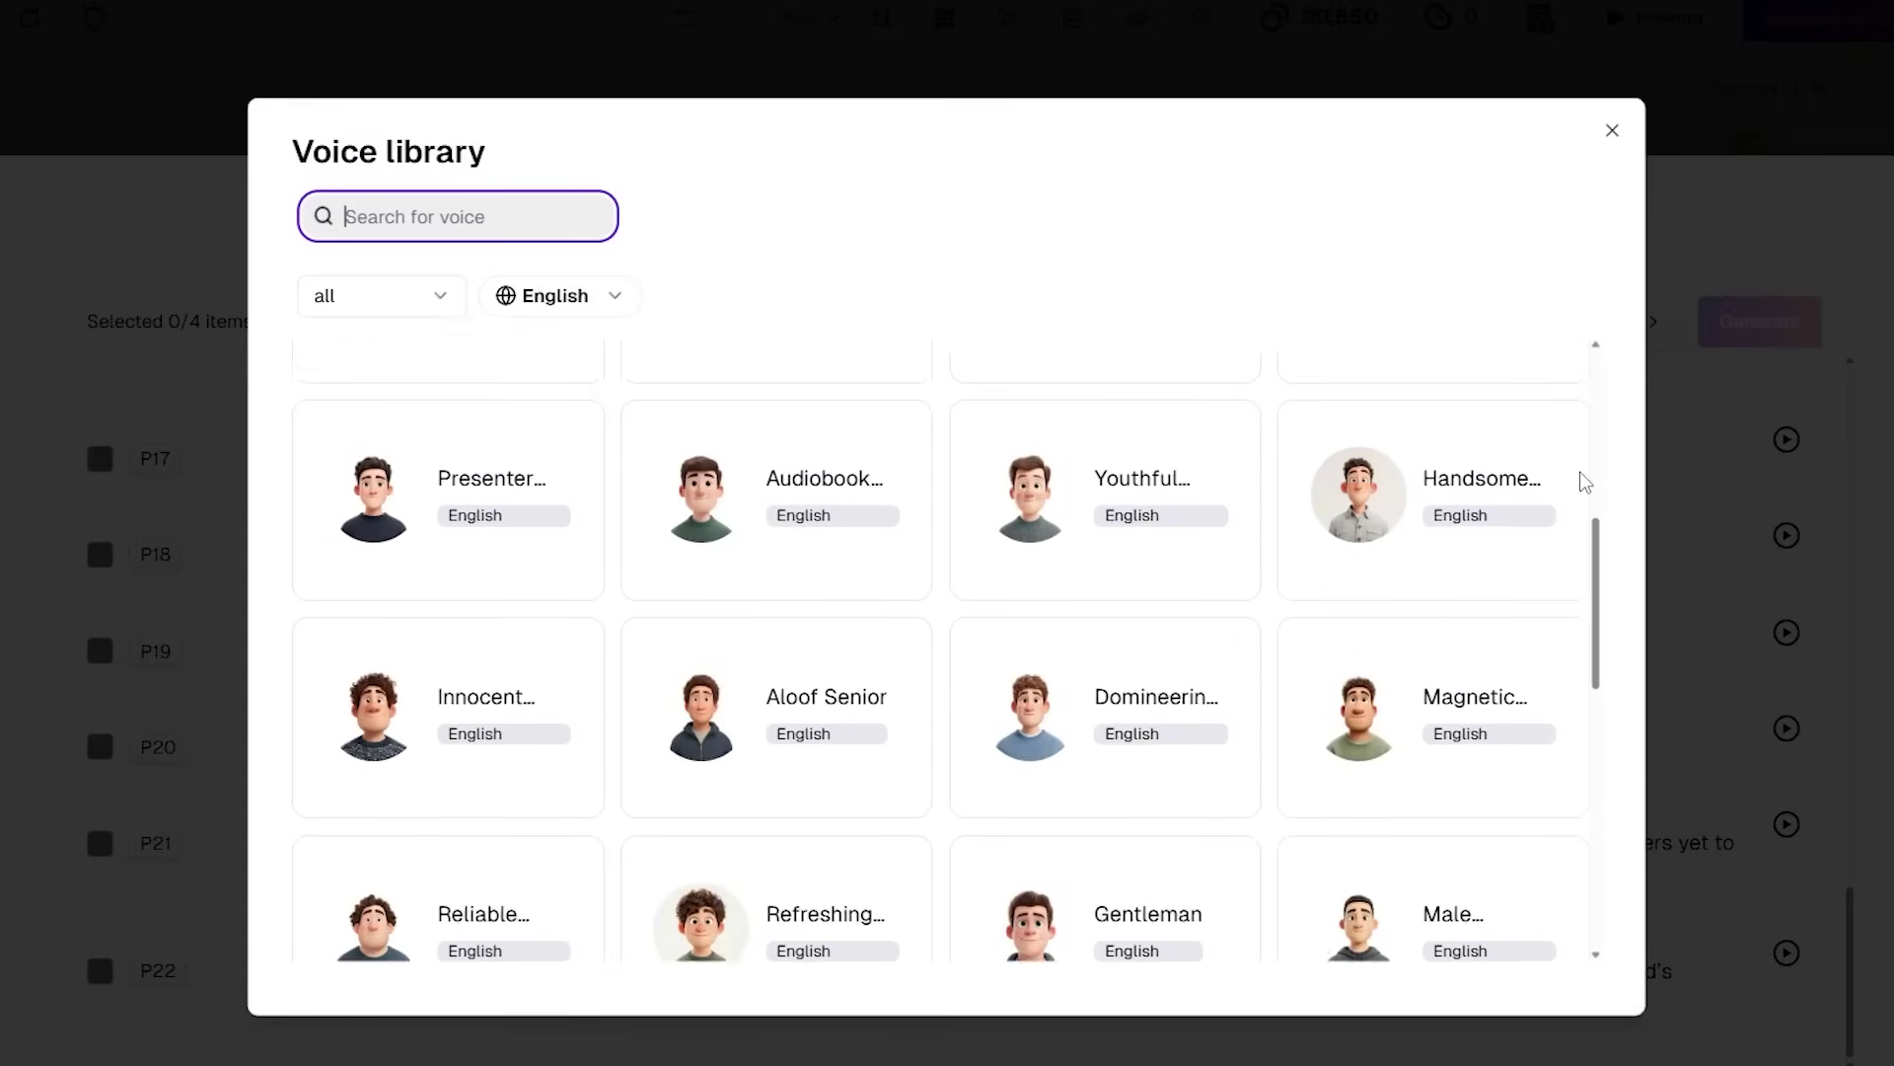
scroll(1583, 481, "down", 5)
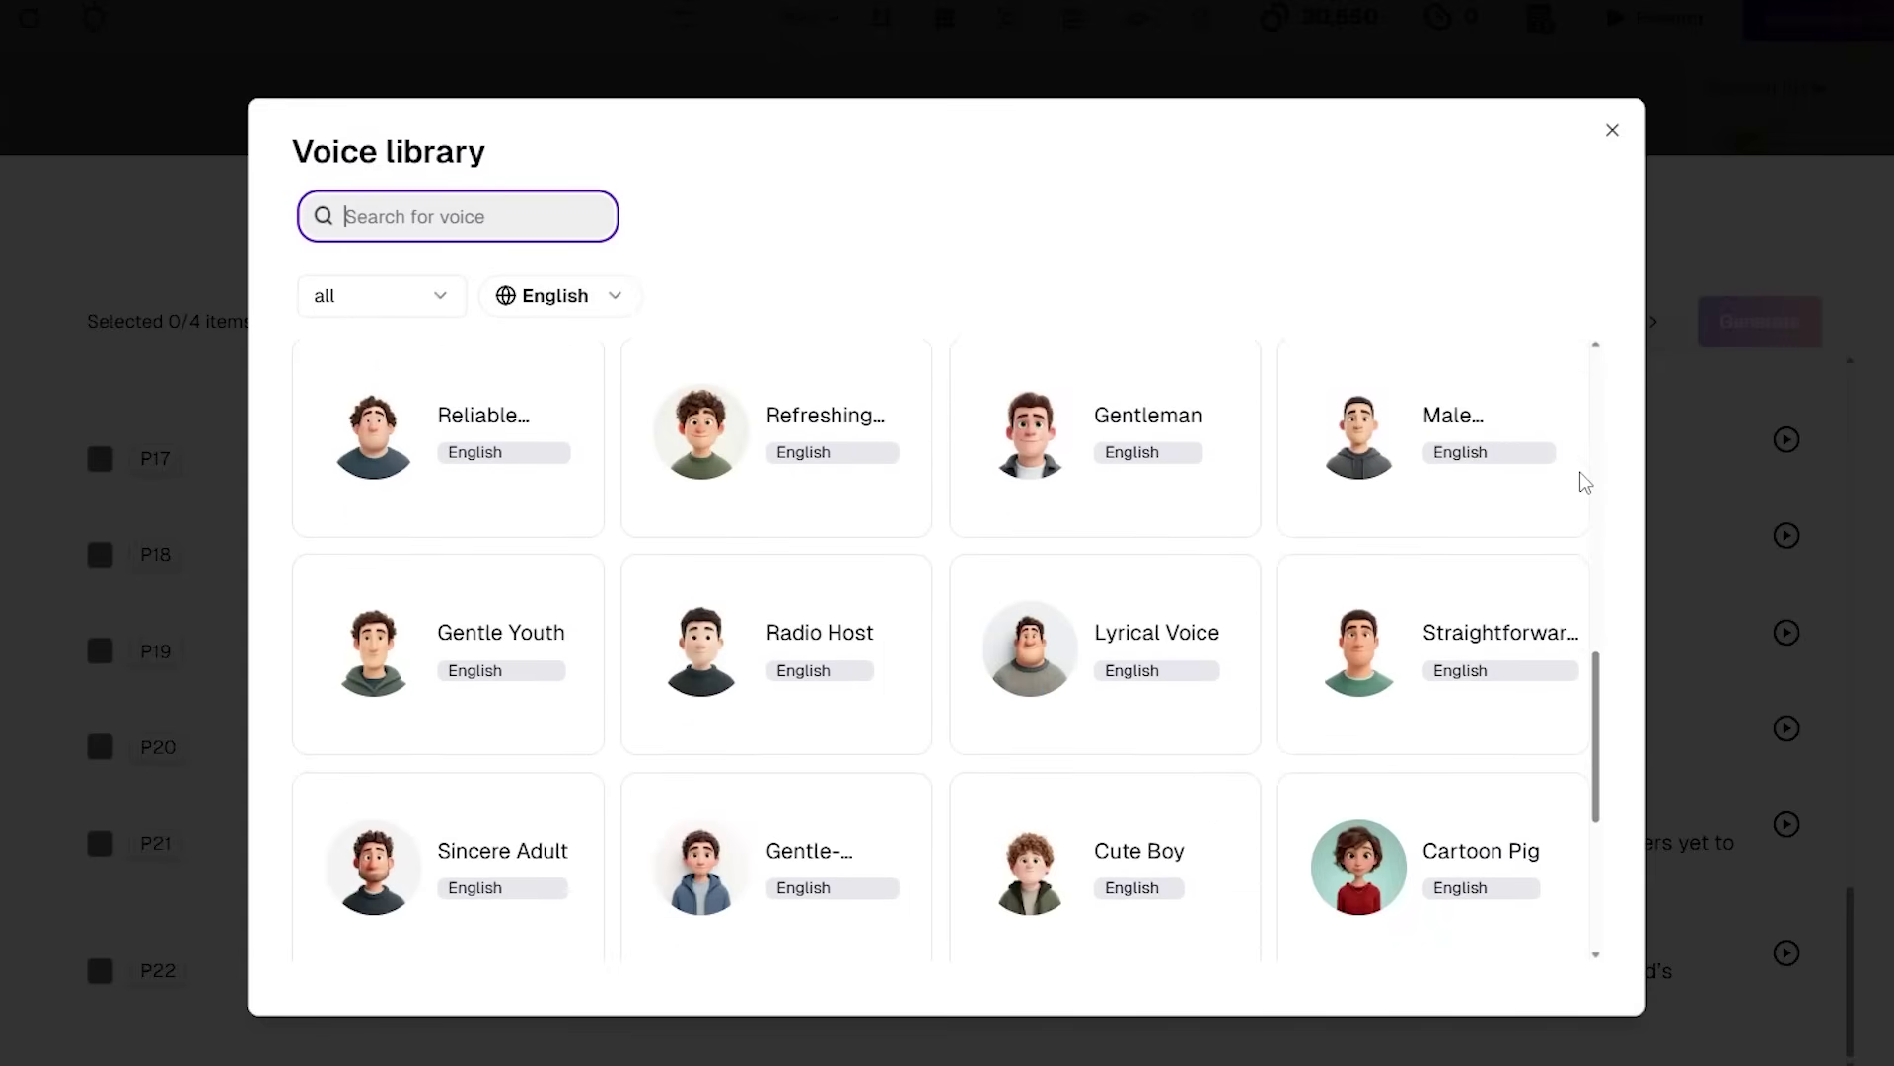
scroll(1584, 481, "down", 5)
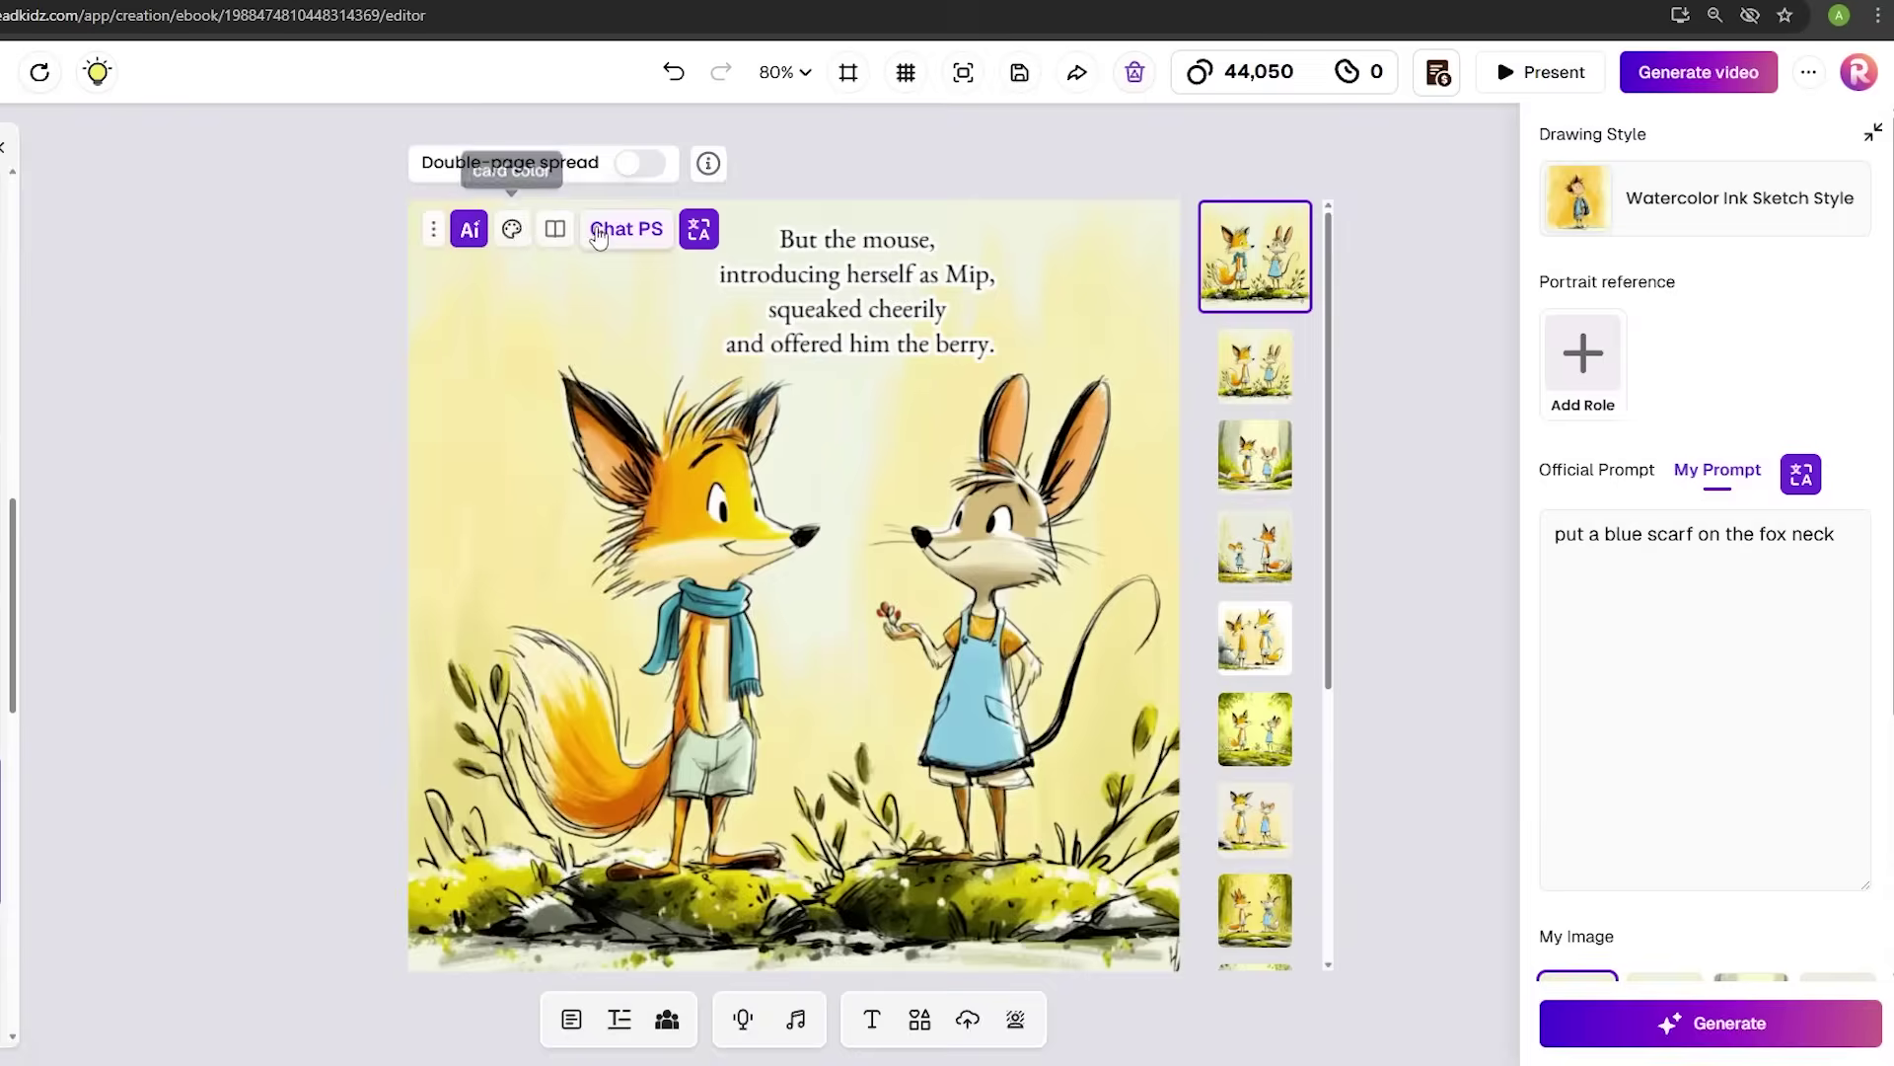
Regenerate the page illustration so the mouse extends her hand offering the berry
left_click(469, 228)
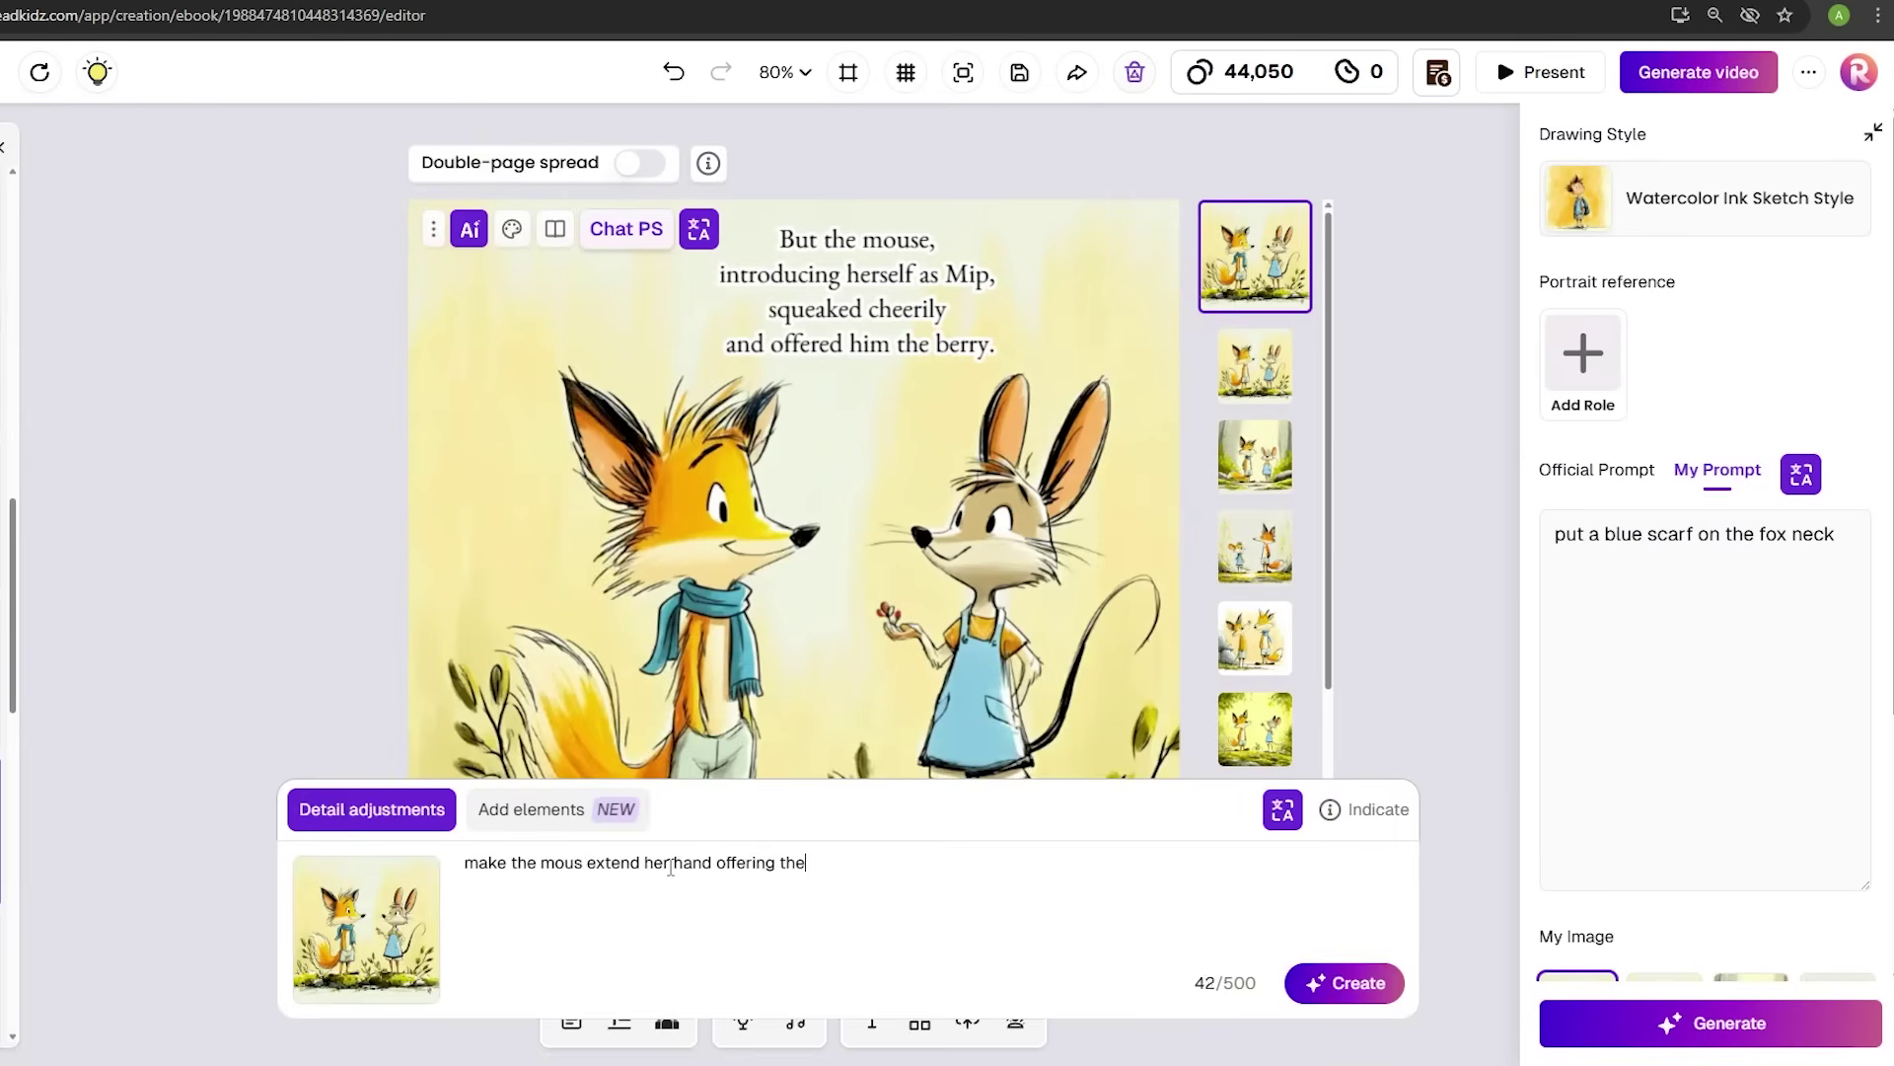
left_click(1344, 983)
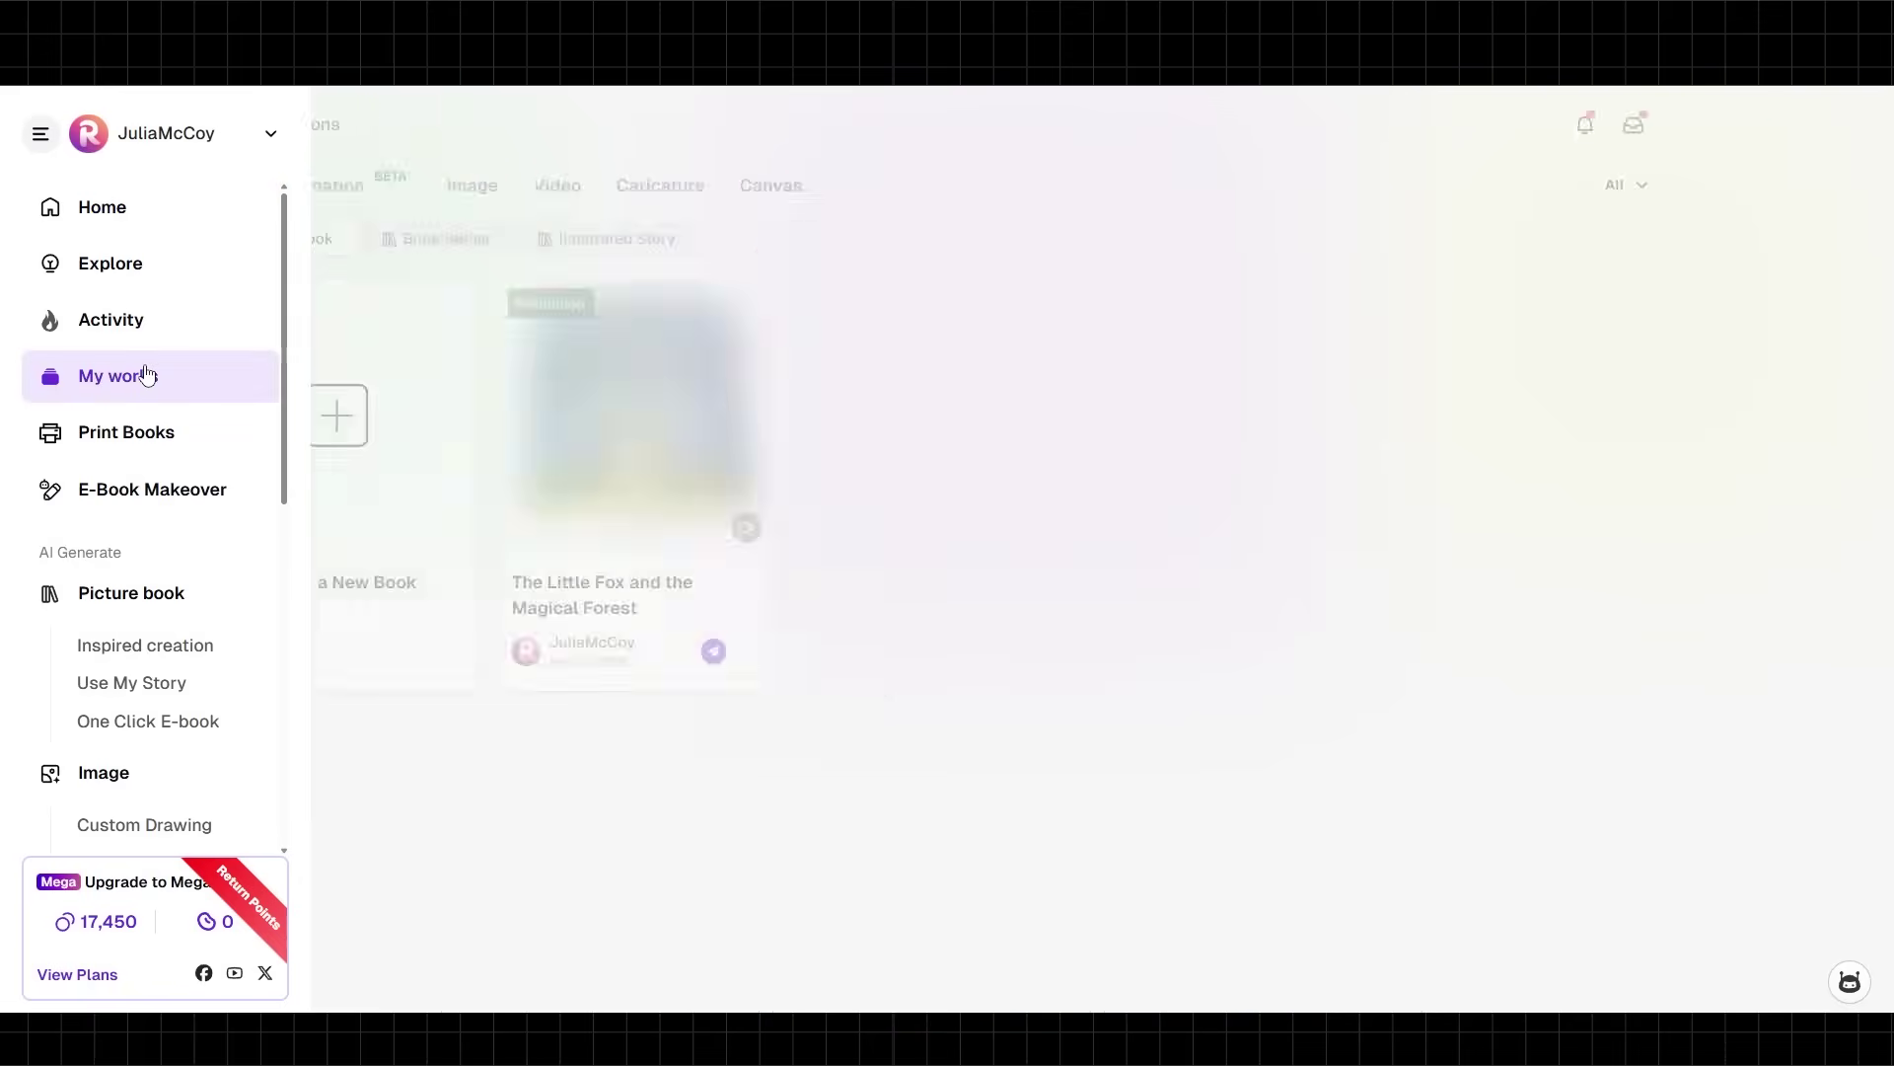
Start a new book from the Animation tab in My works
left_click(492, 187)
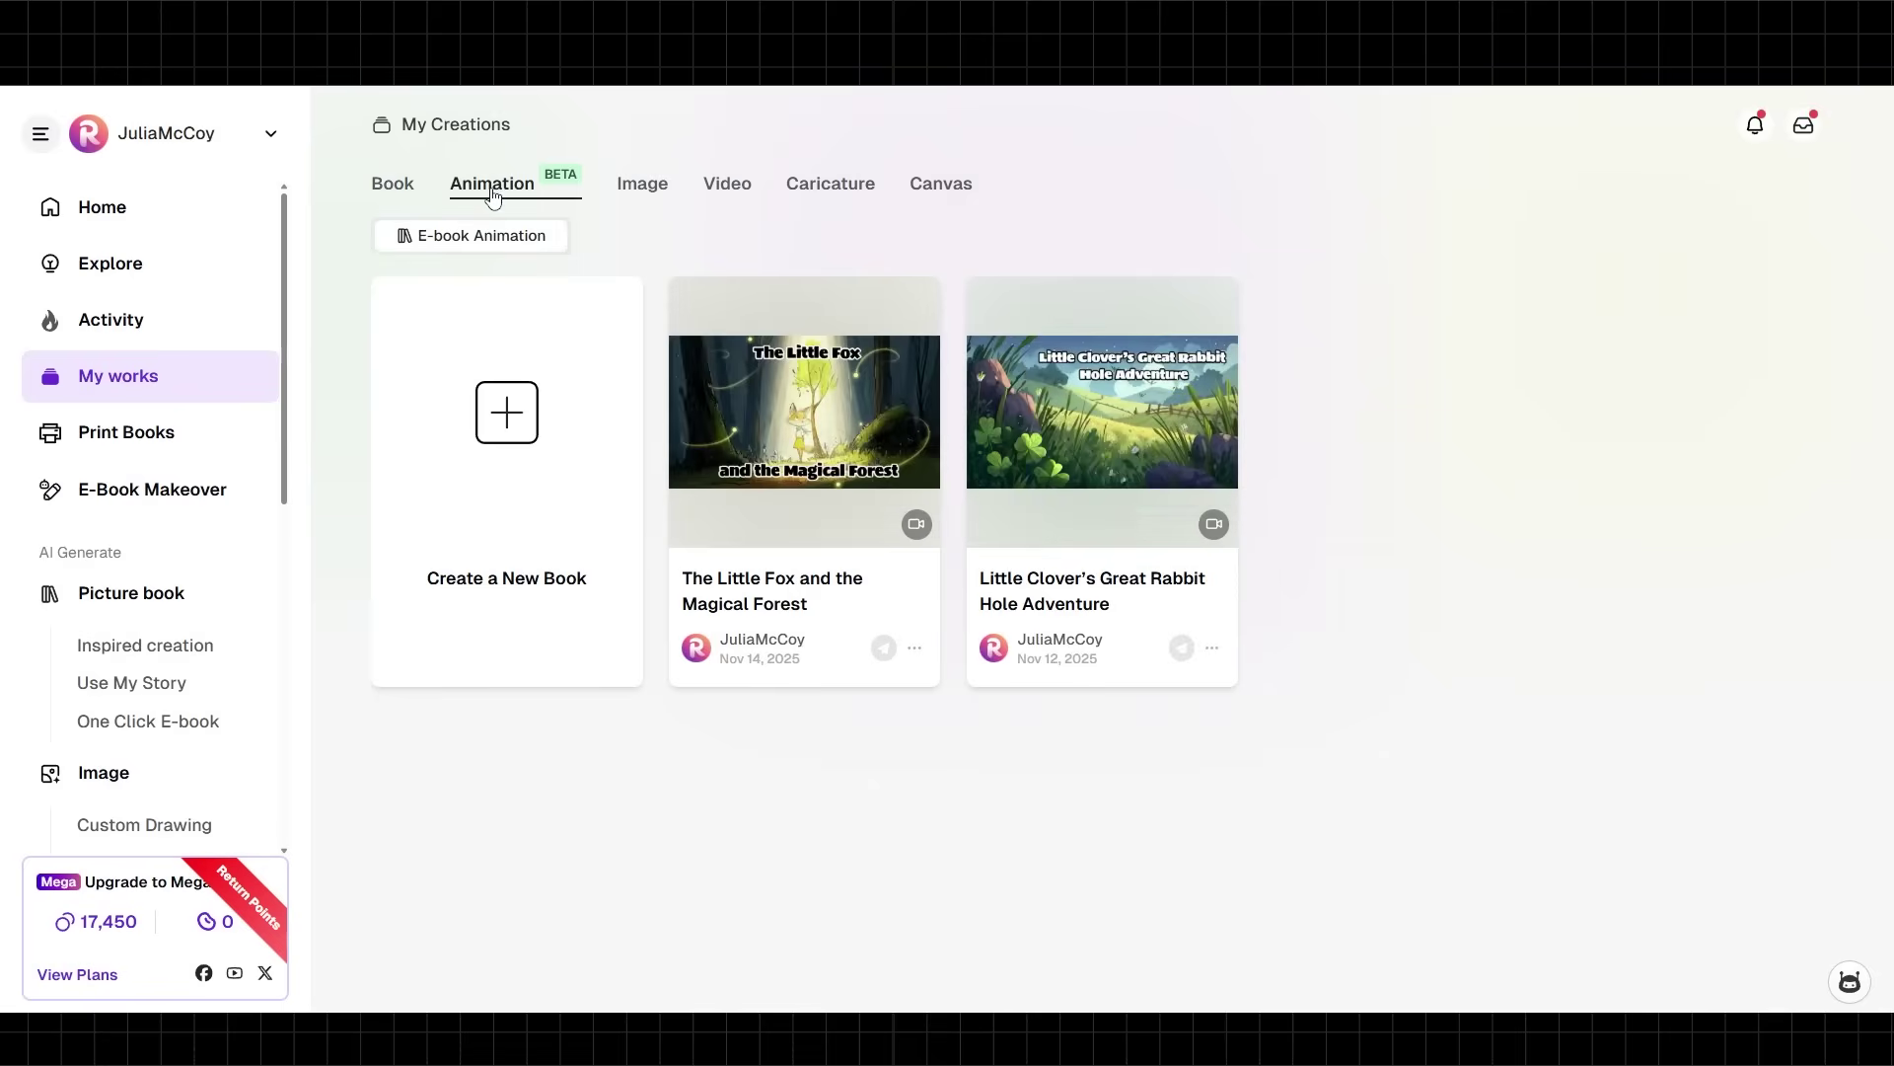
left_click(506, 412)
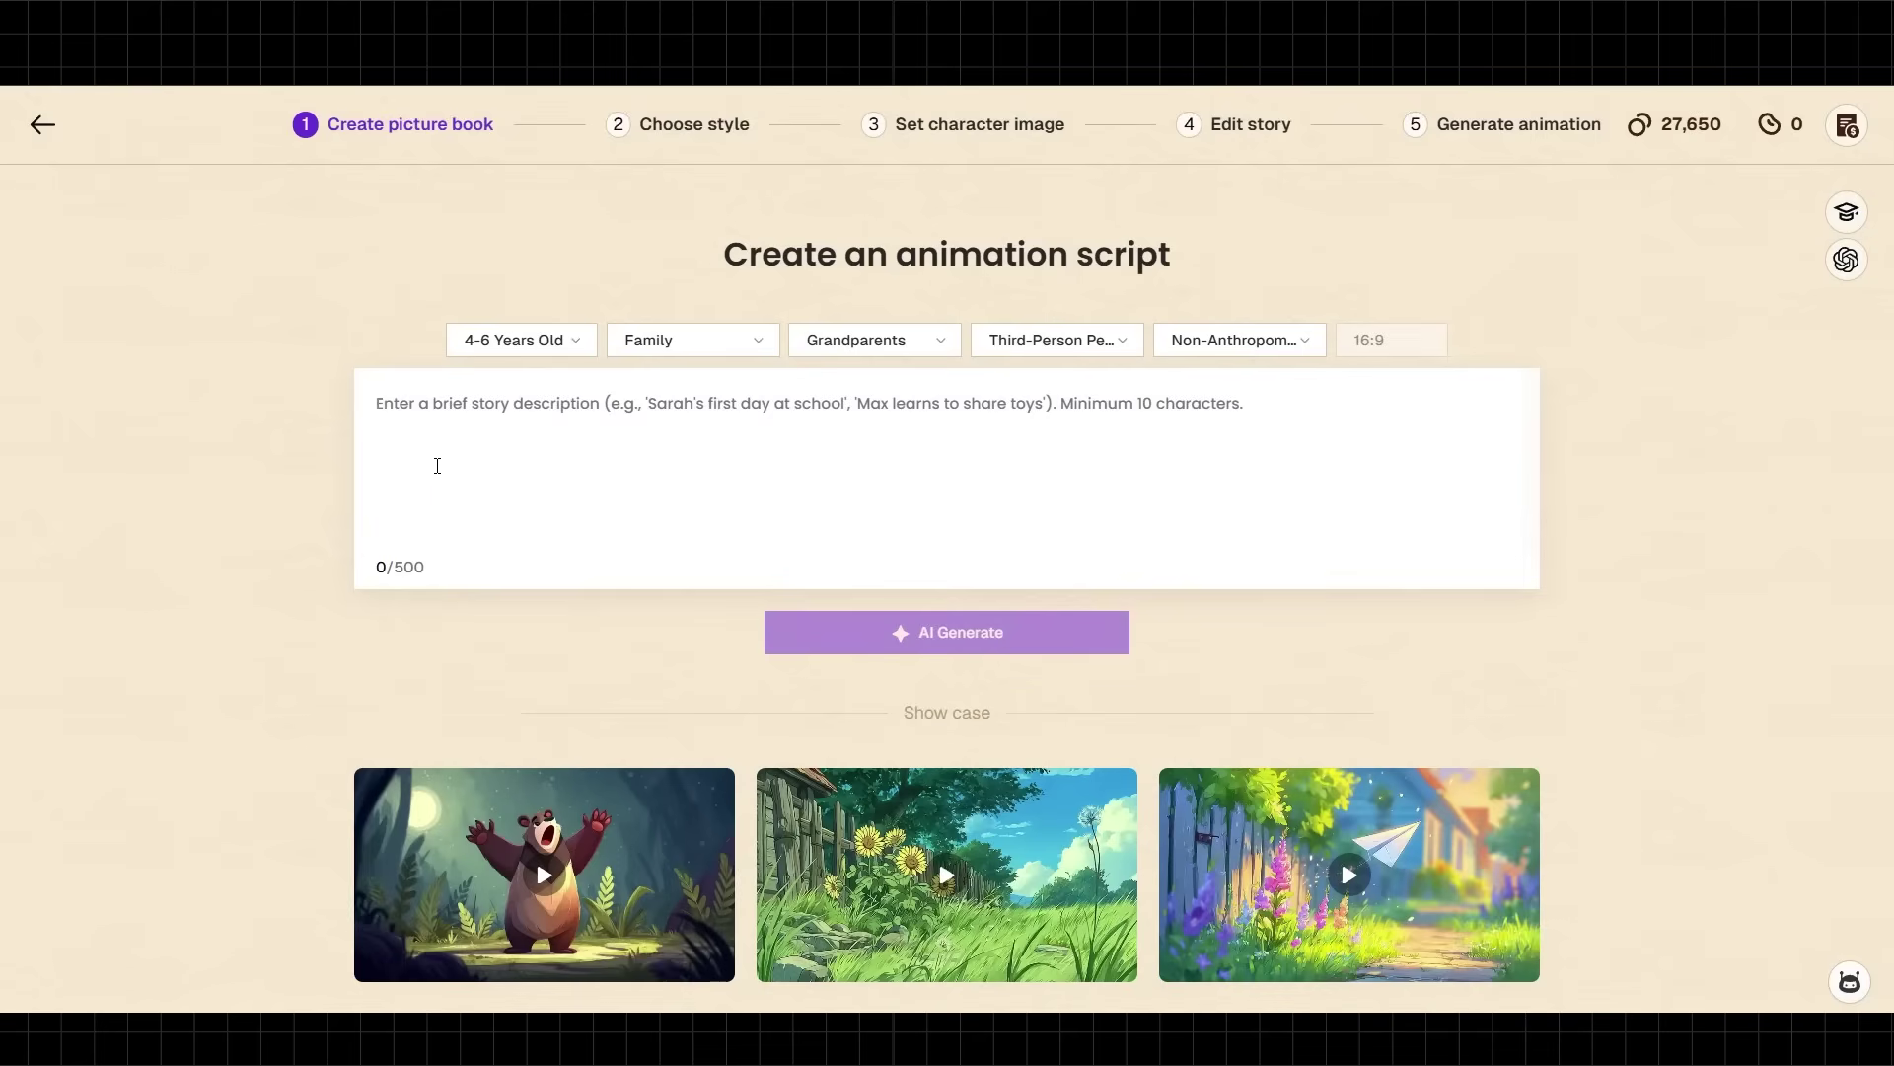
AI-generate a story from the pasted description of a curious fox discovering a magical forest
type("A curious little fox who discovers a magical forest and learns about friendship.")
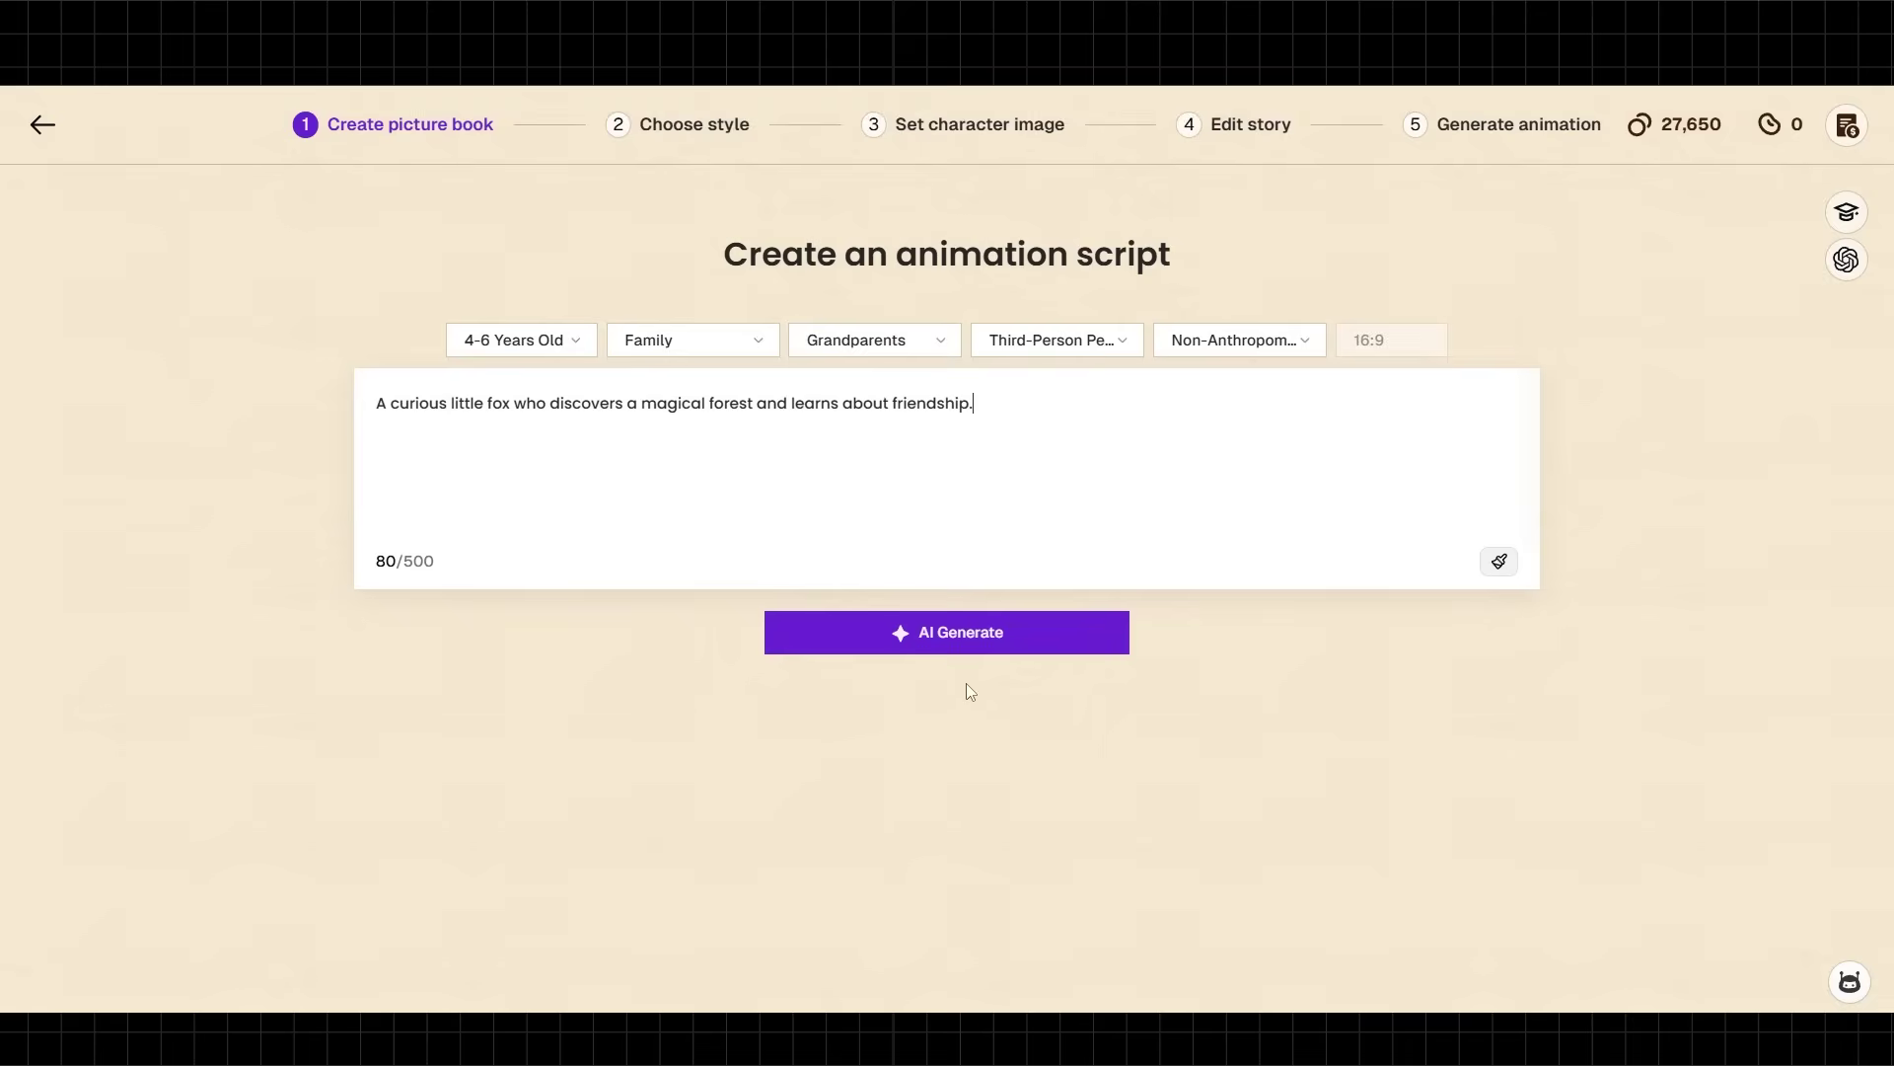
left_click(1014, 641)
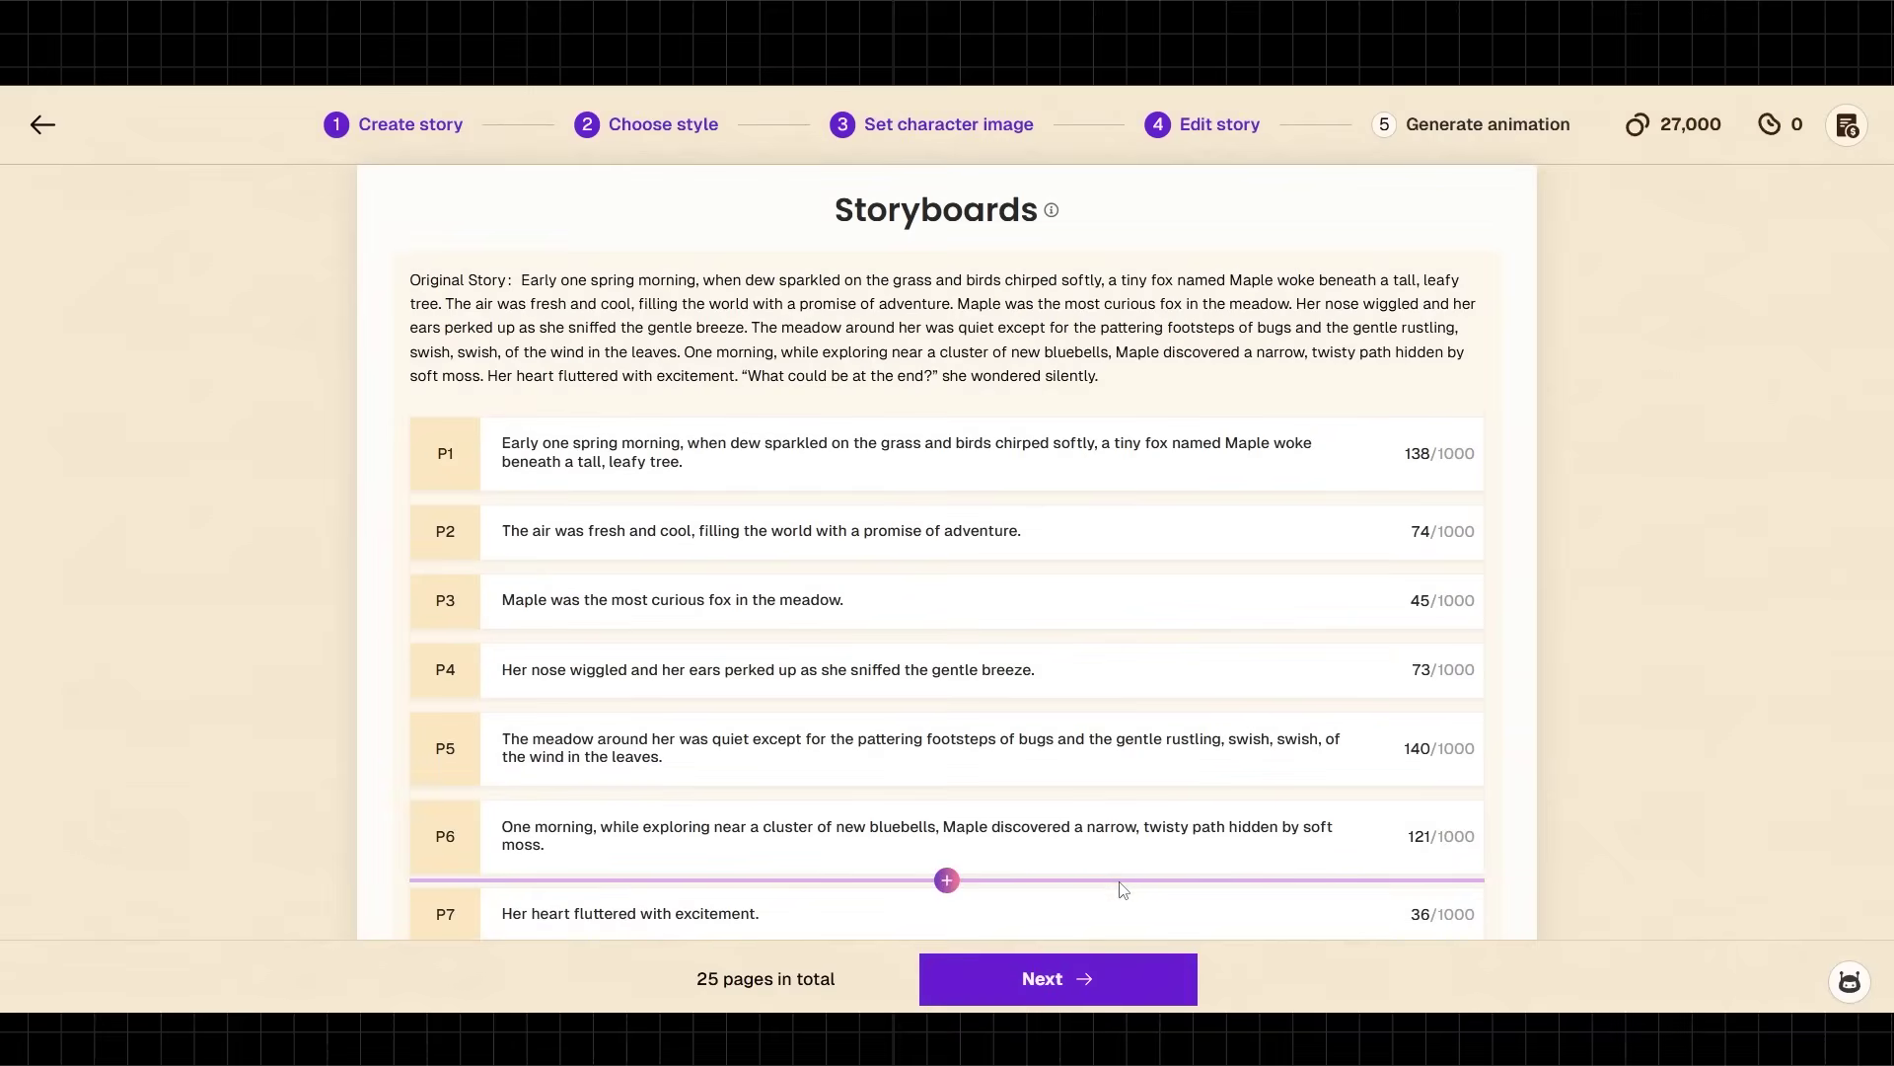
Review the generated storyboards for Maple the fox
scroll(1518, 337, "down", 2)
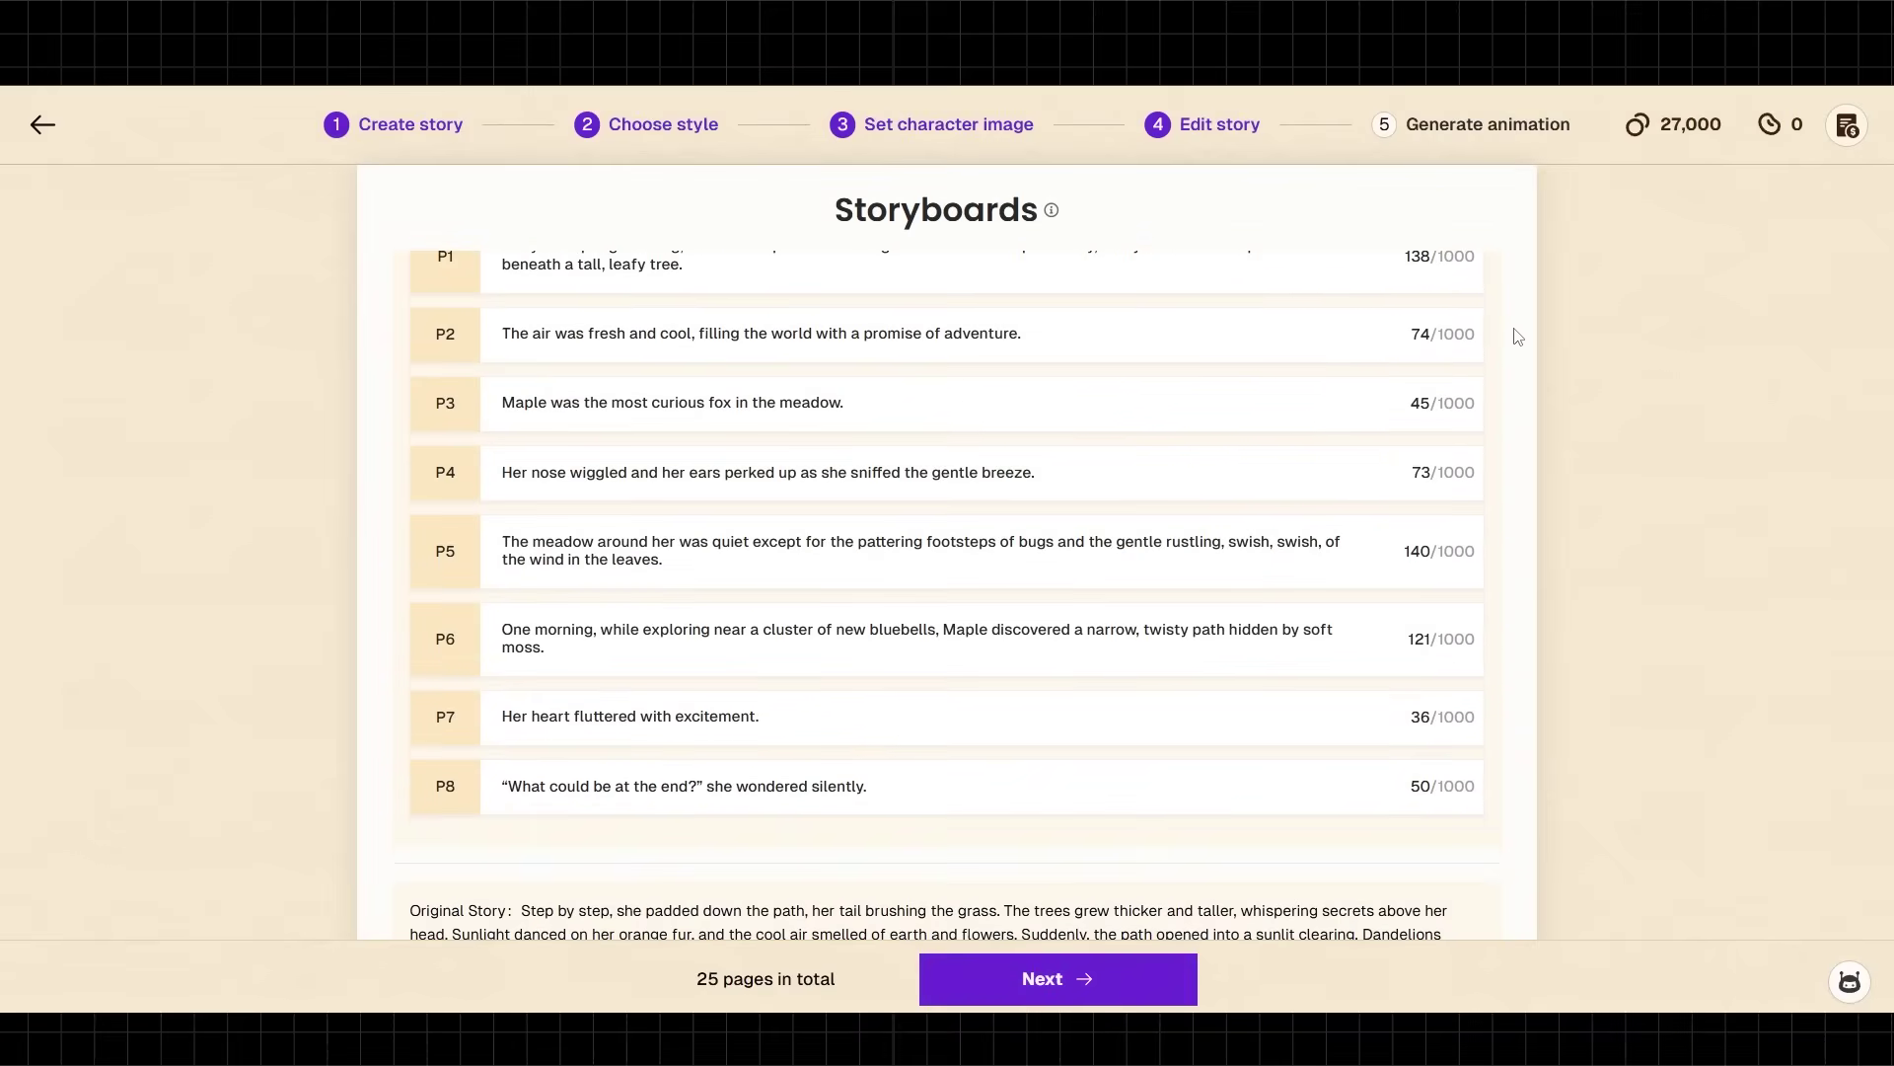
scroll(1518, 336, "down", 8)
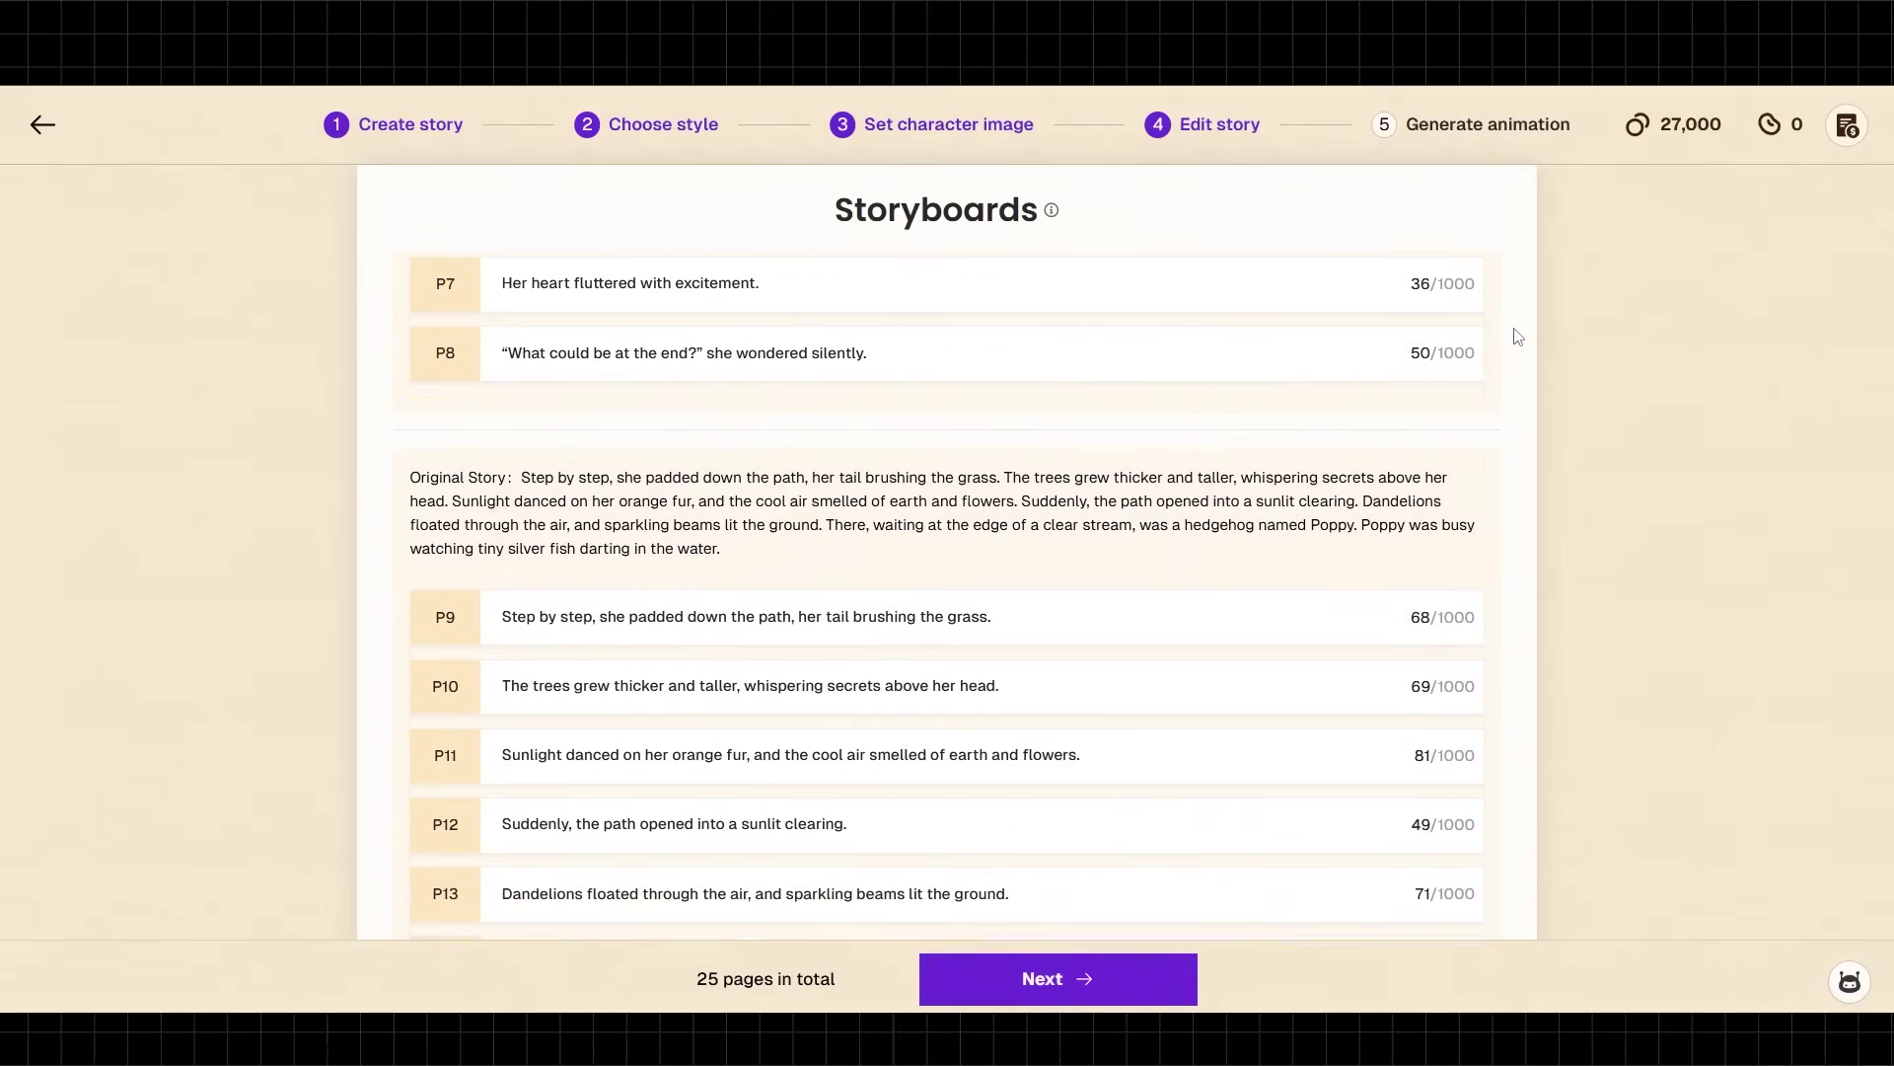
scroll(1517, 337, "down", 3)
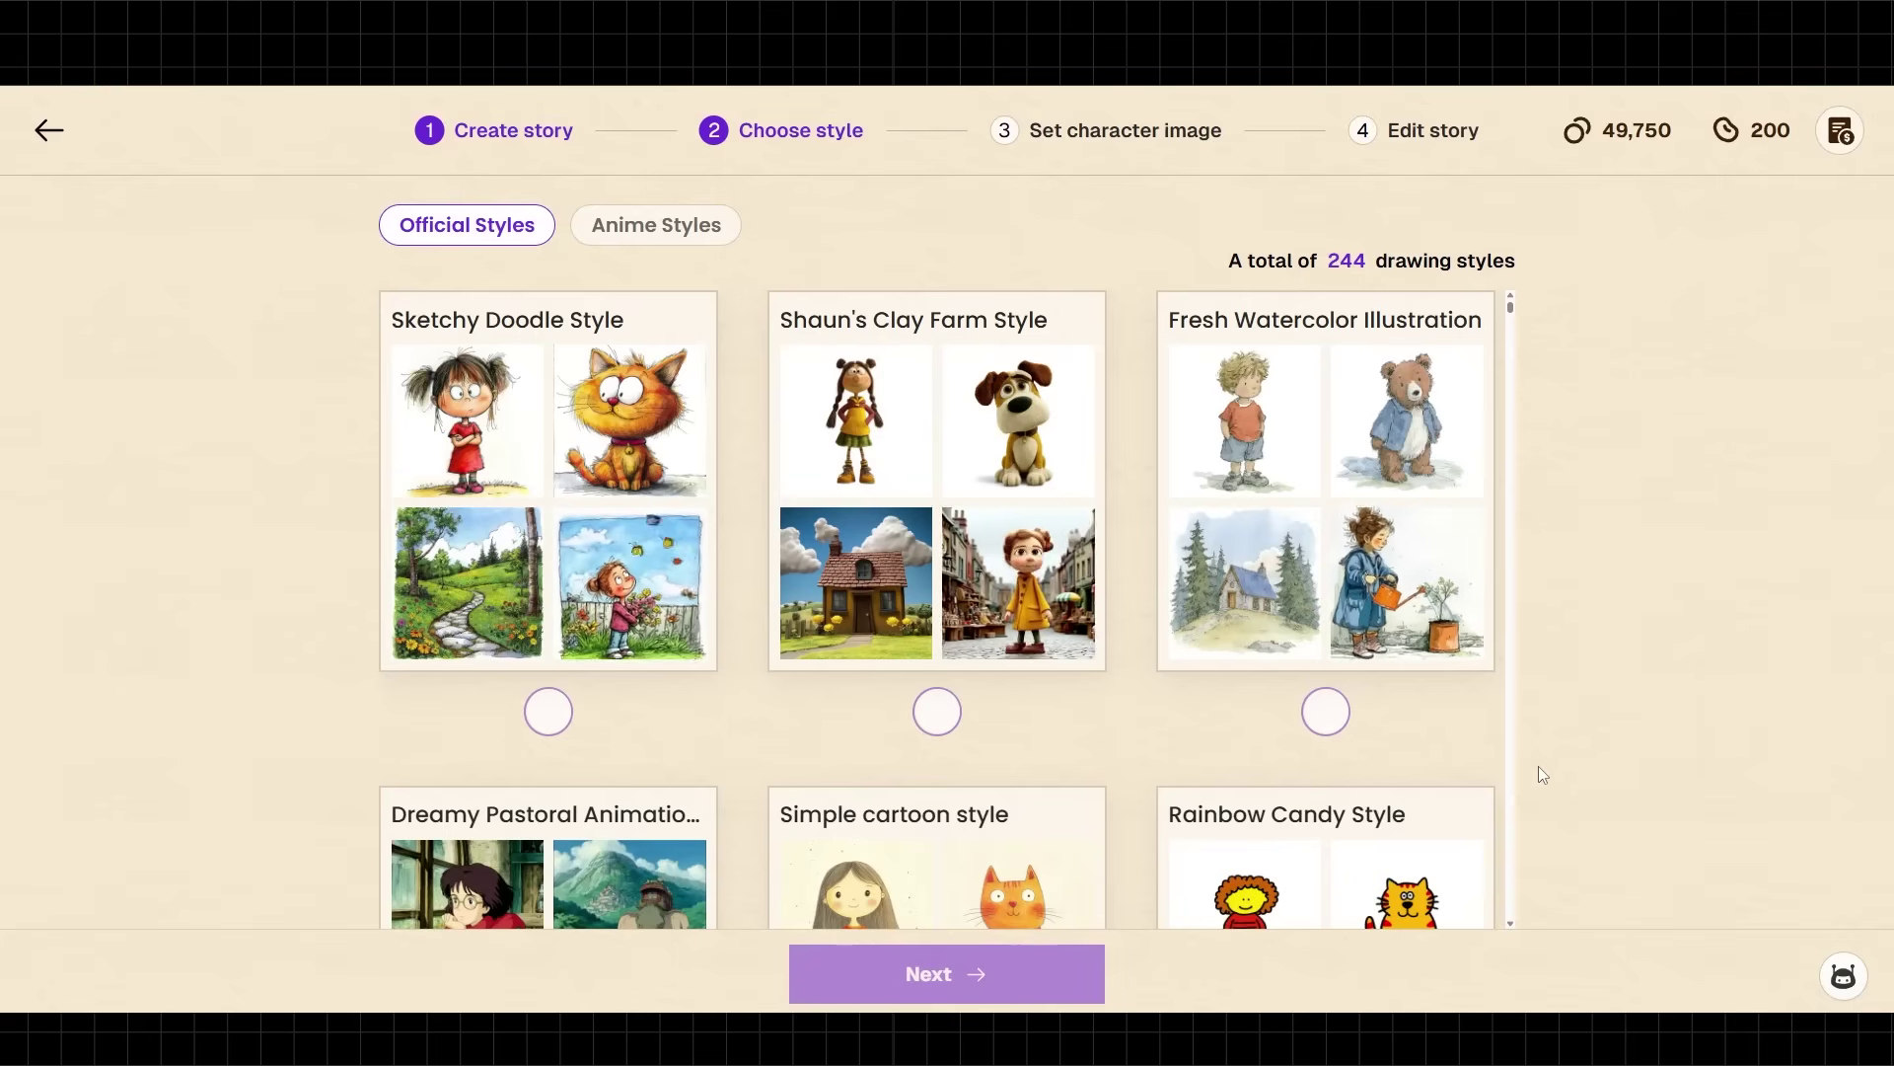
Select Watercolor Ink Sketch Style from the Official Styles grid
scroll(1484, 736, "down", 5)
scroll(1484, 736, "down", 3)
scroll(938, 819, "down", 6)
left_click(938, 814)
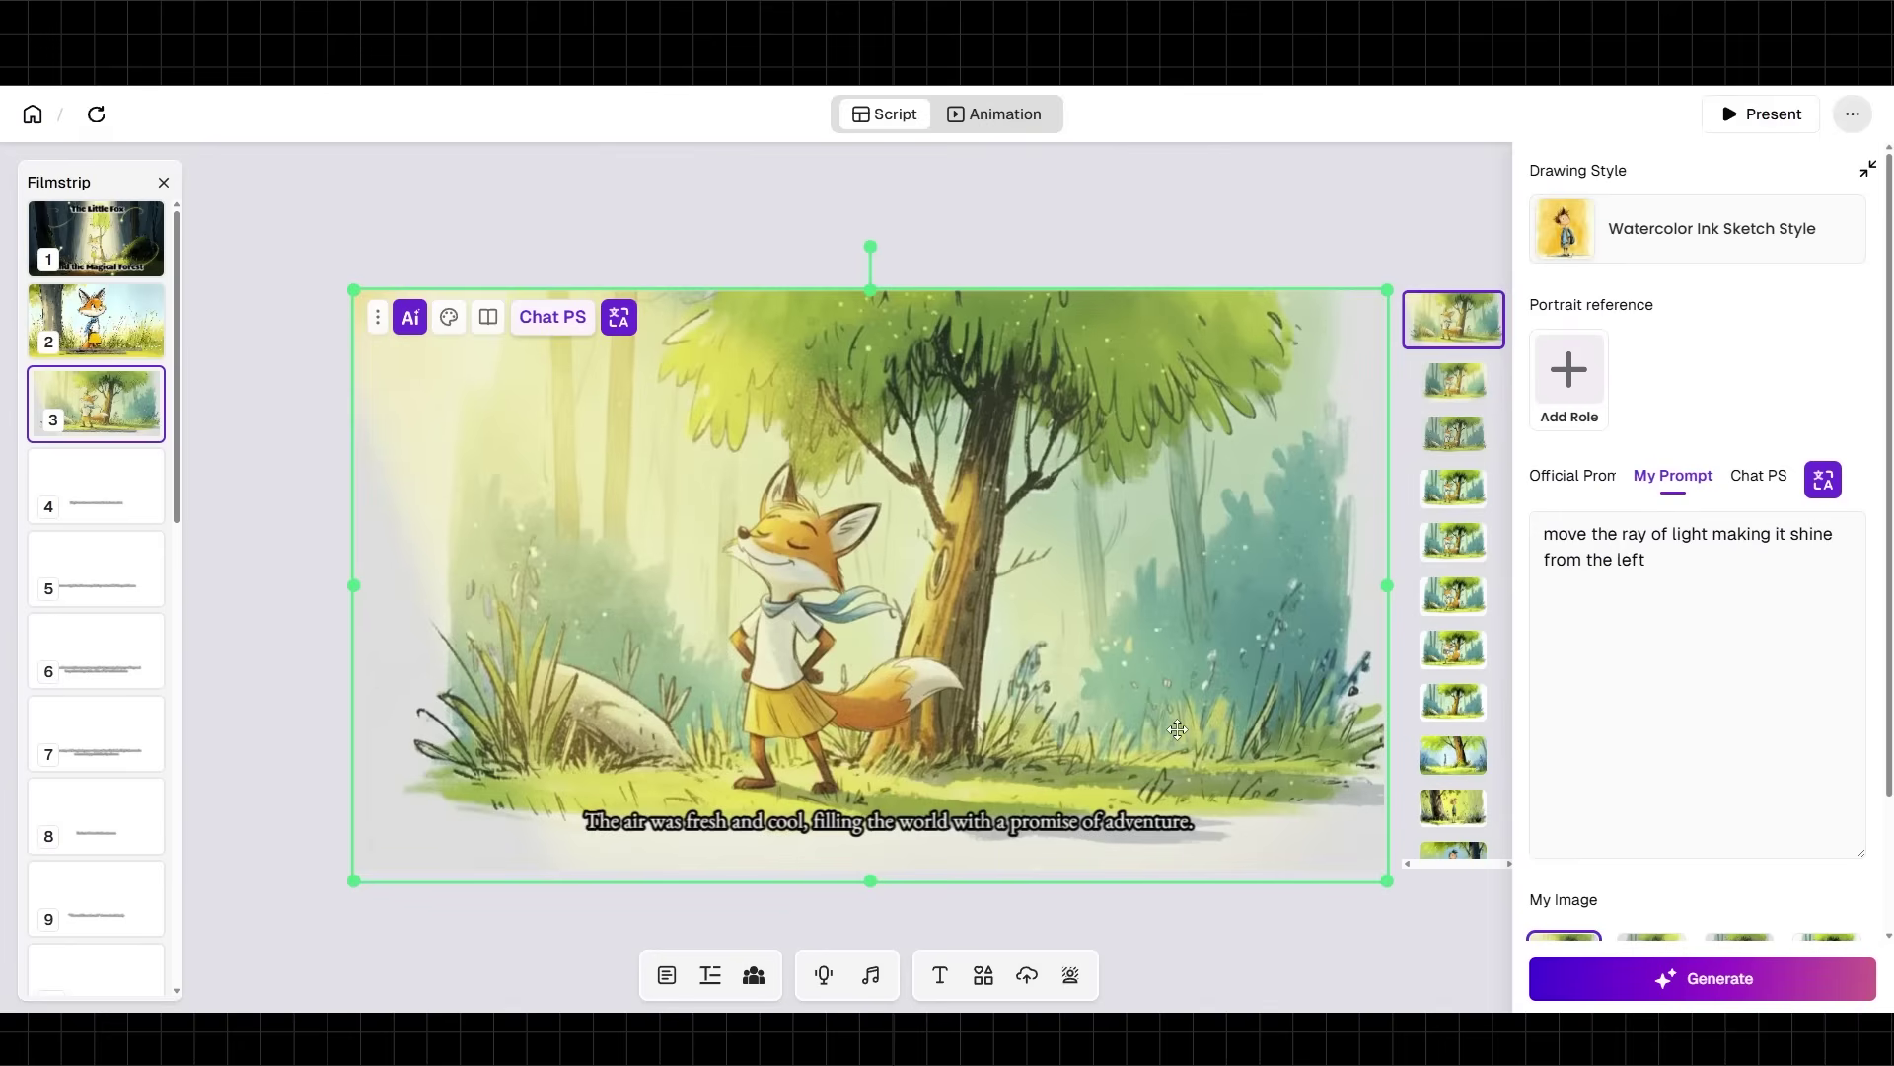
Generate illustrations for pages 4 and 5, applying a close-up version to page 5
key("Down")
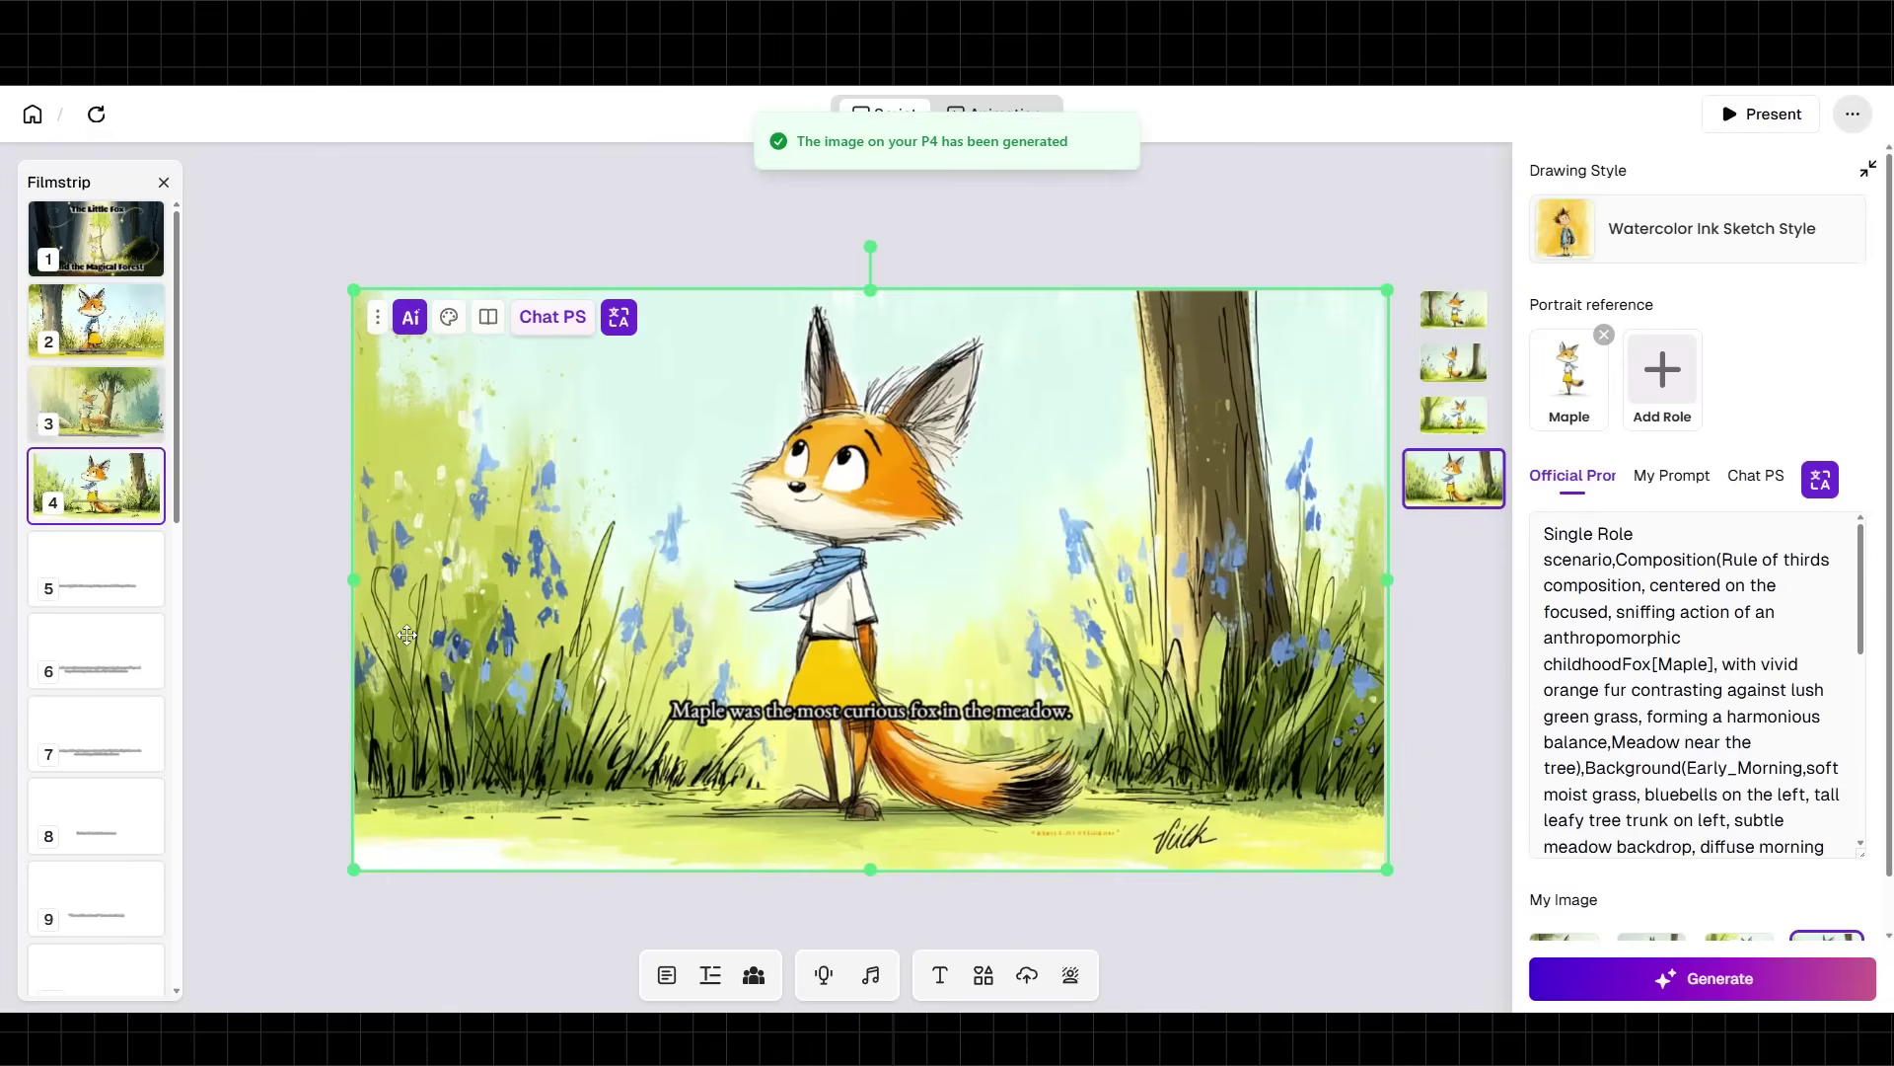
key("Down")
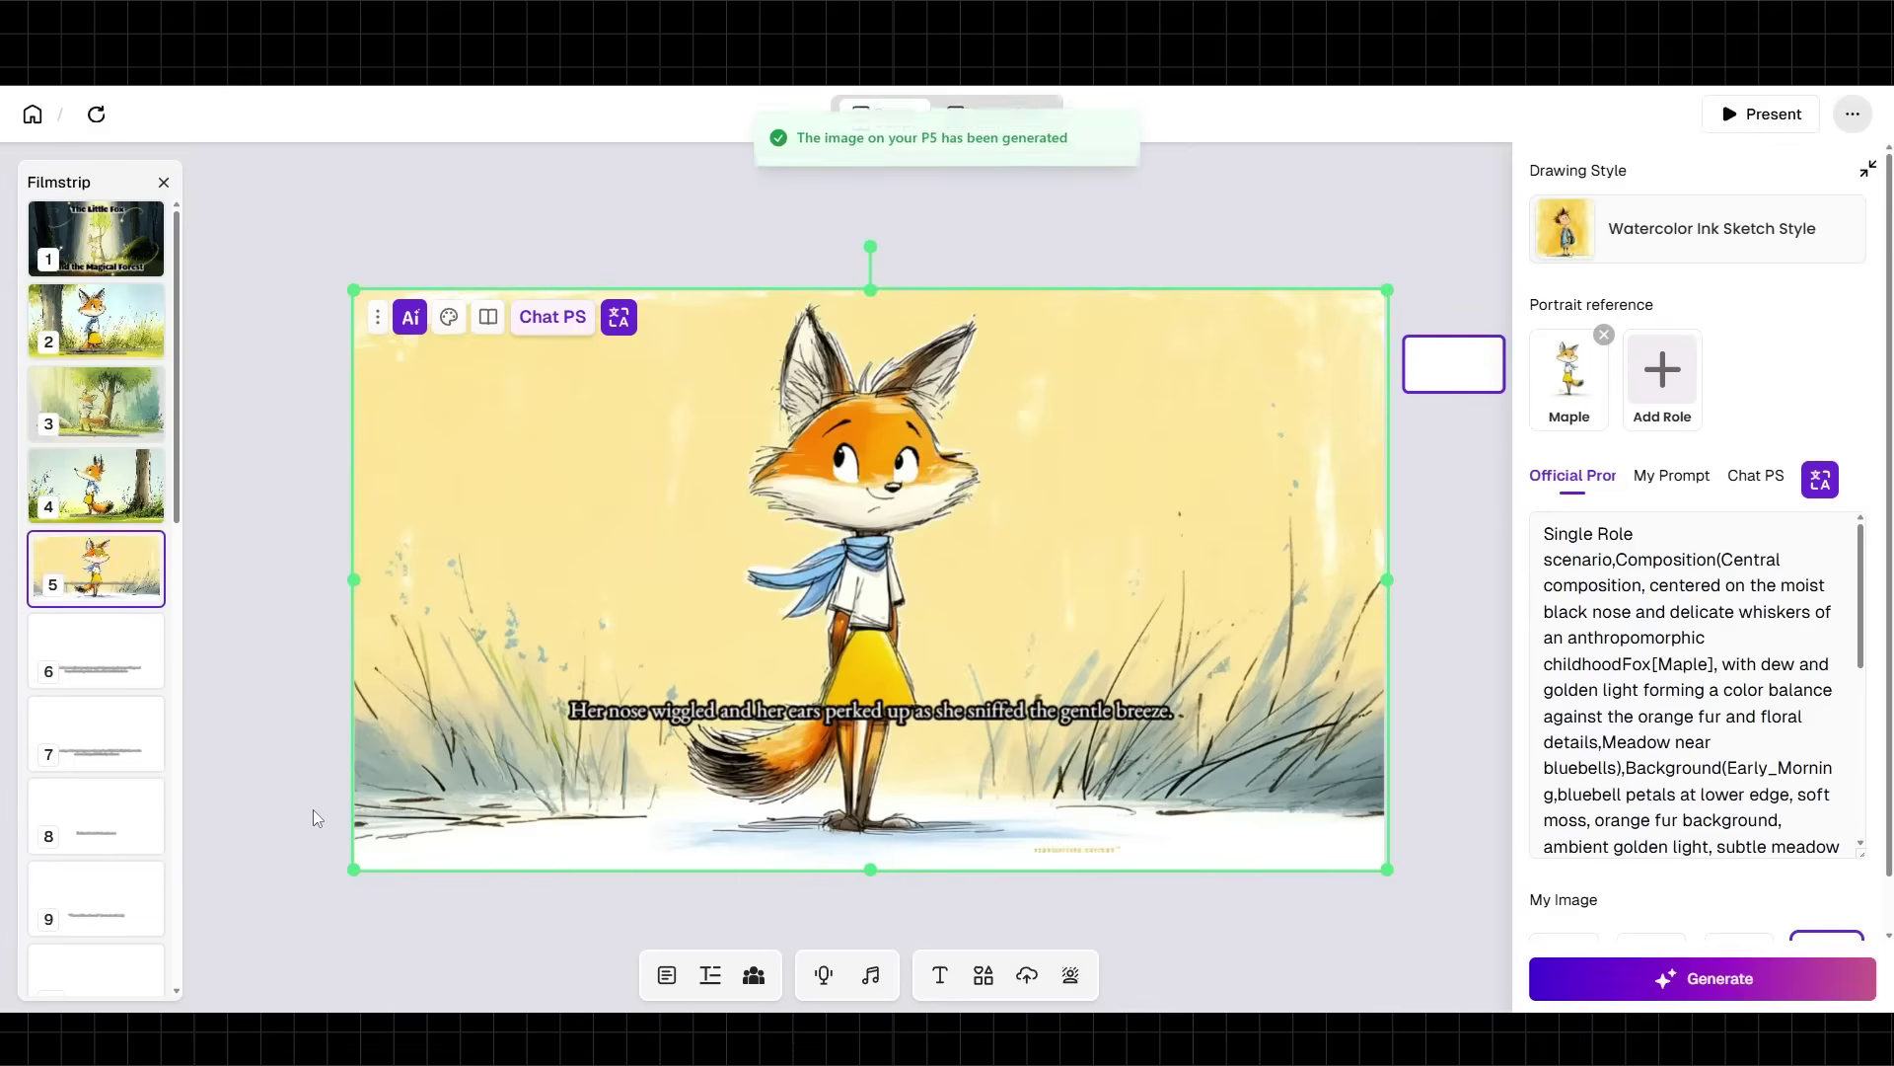
left_click(1464, 412)
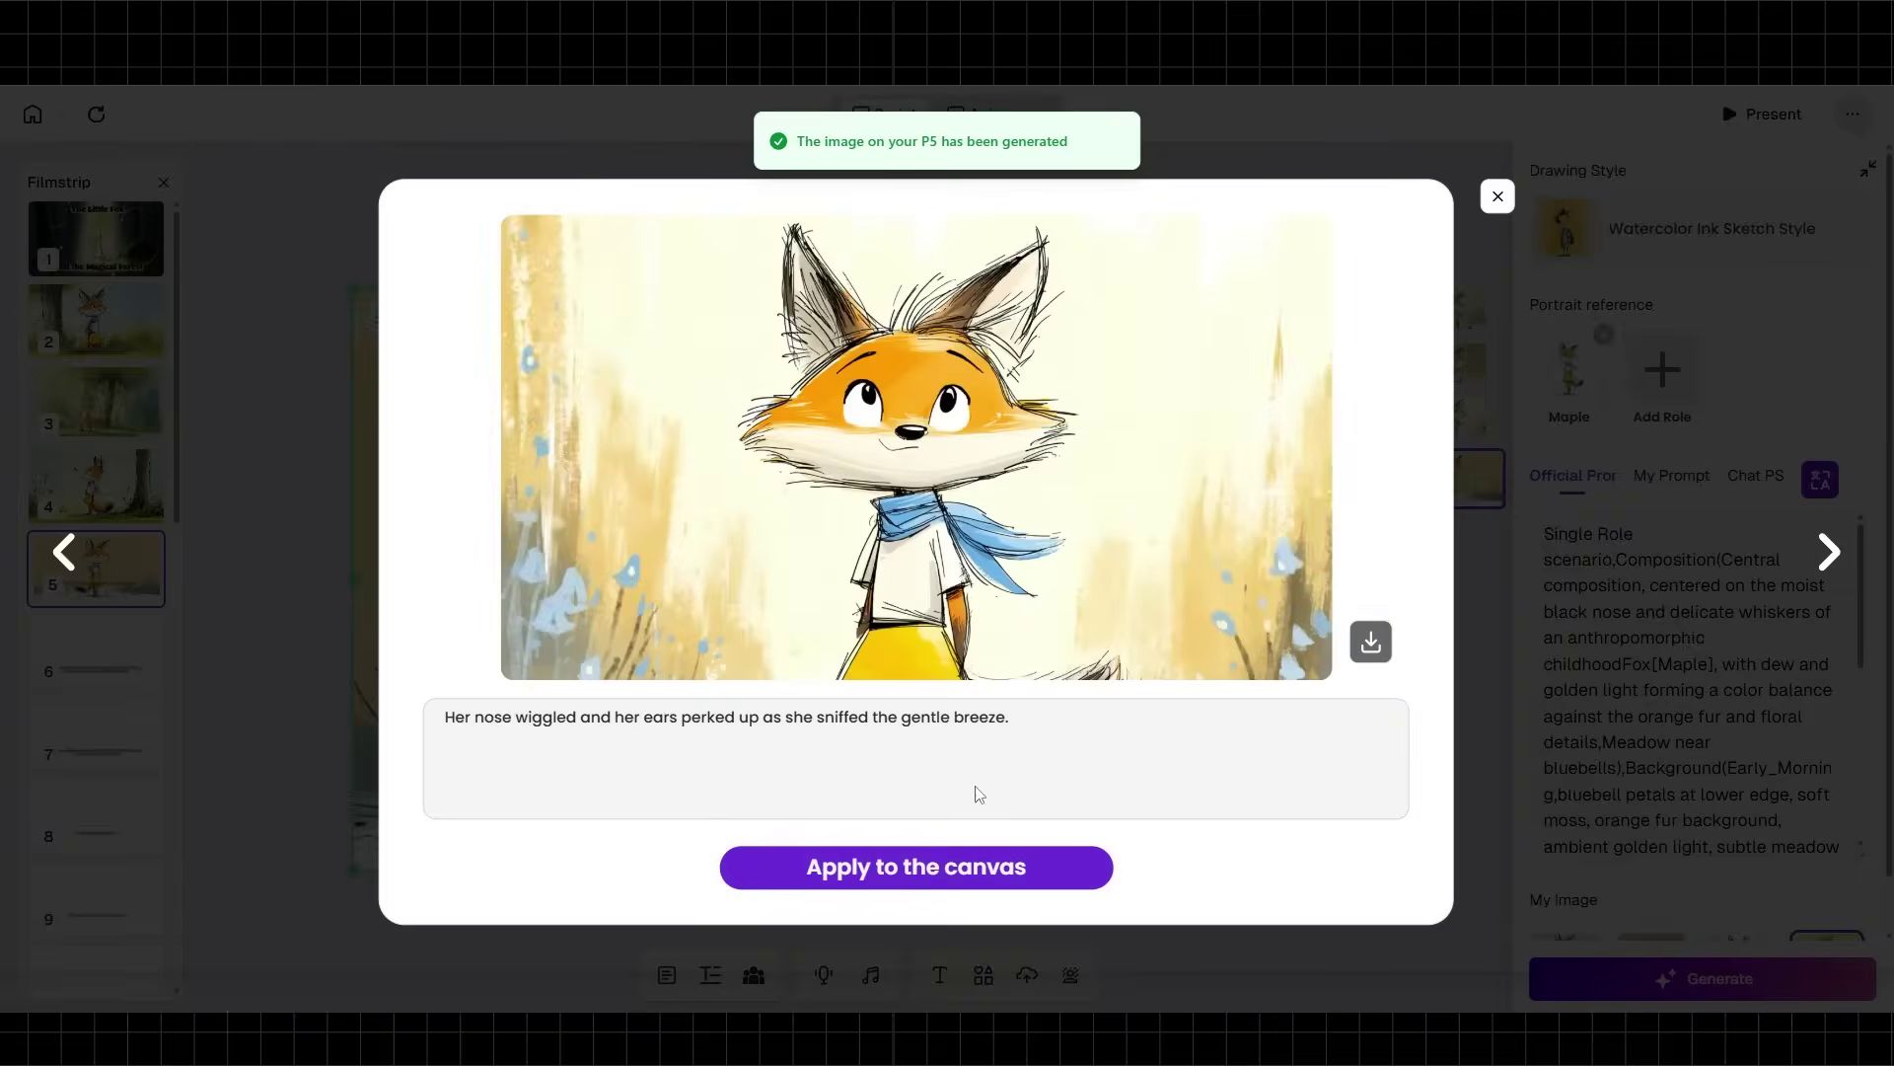
left_click(972, 868)
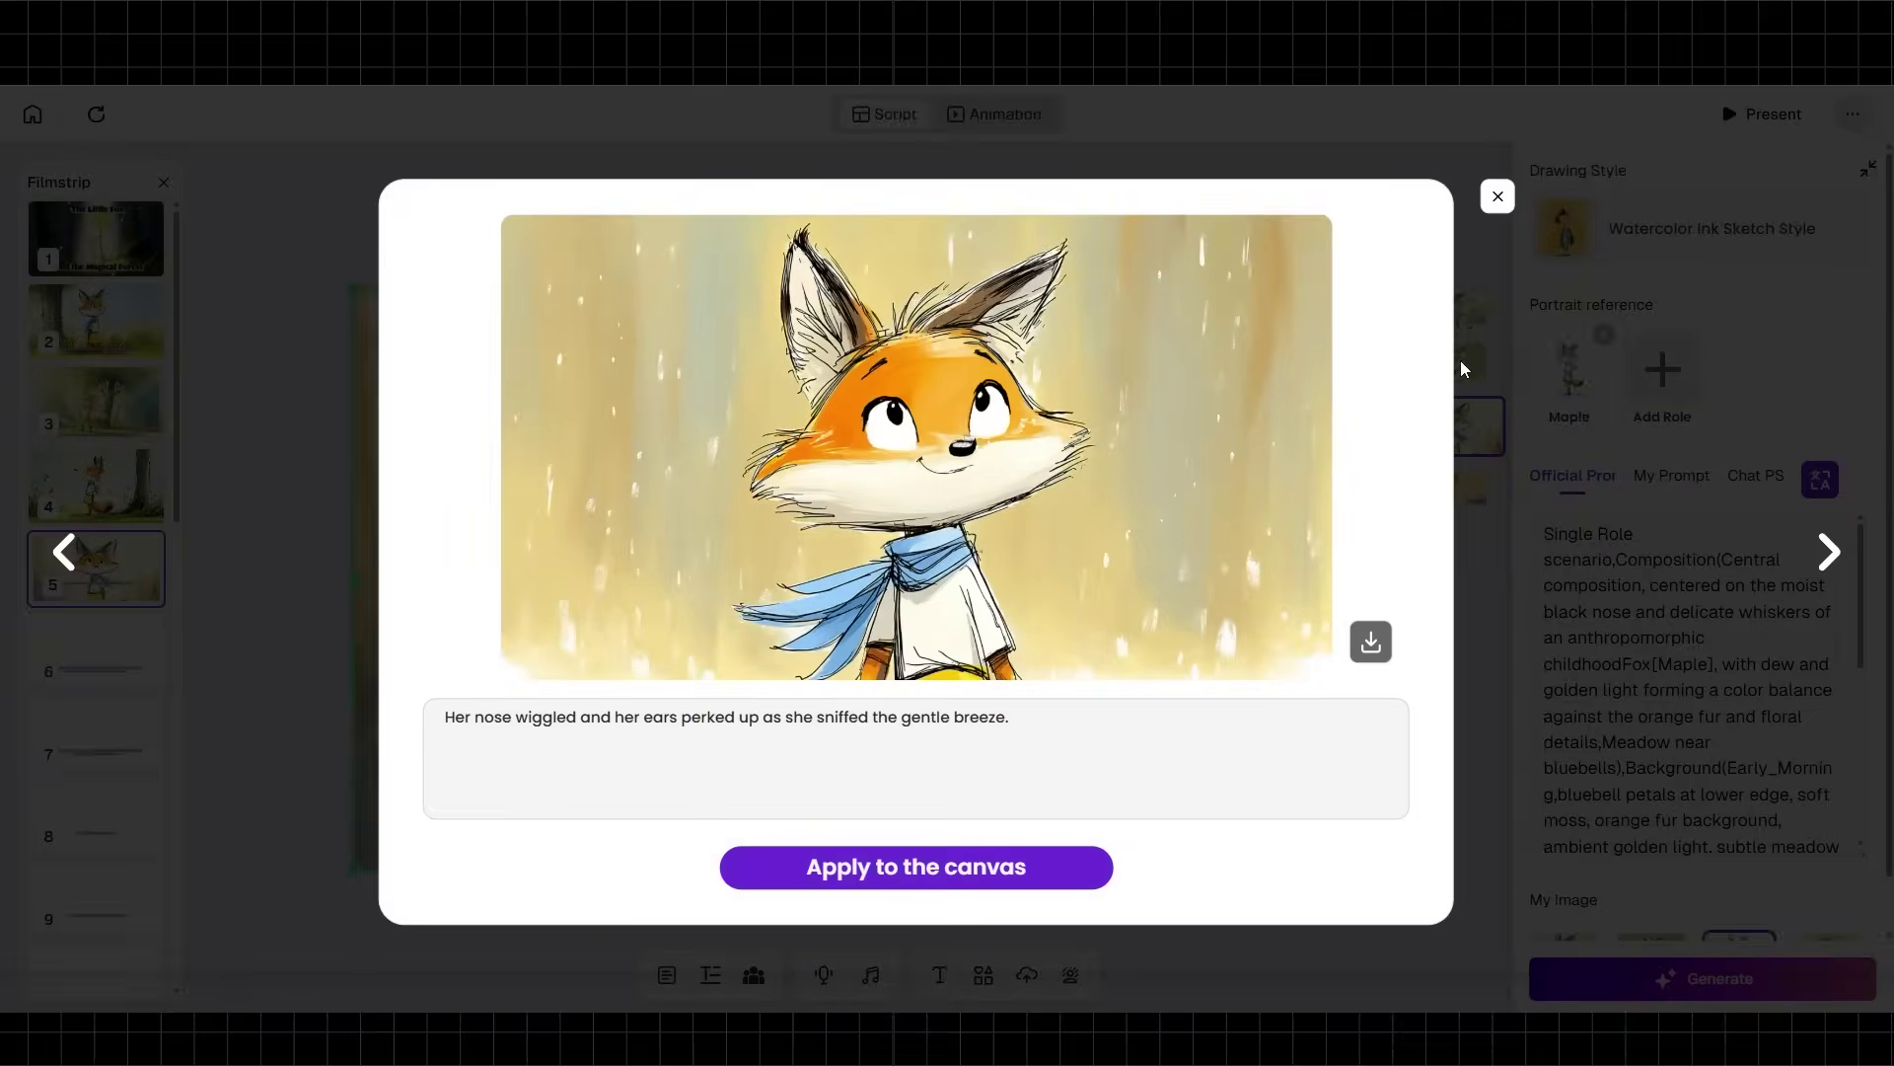
left_click(924, 878)
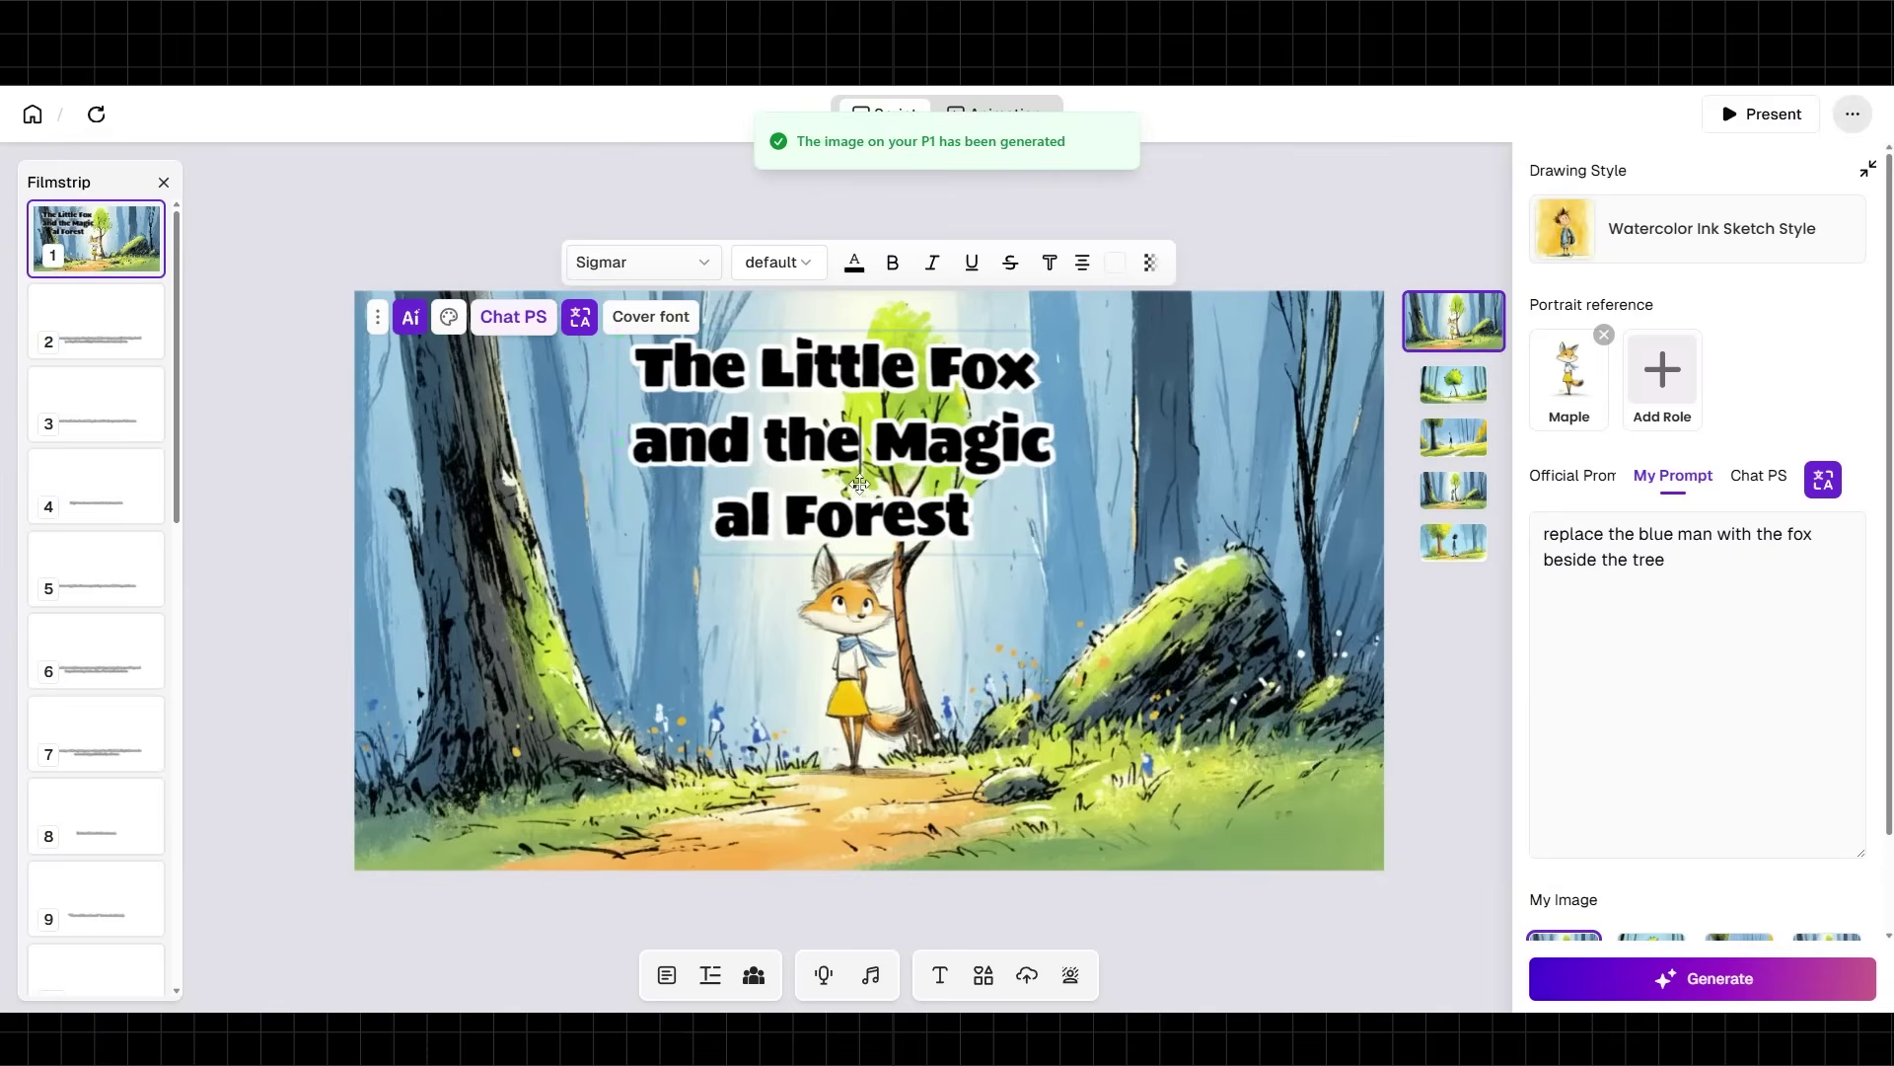
Edit the cover title and move its text box left over the tree
double_click(815, 441)
left_click(694, 438)
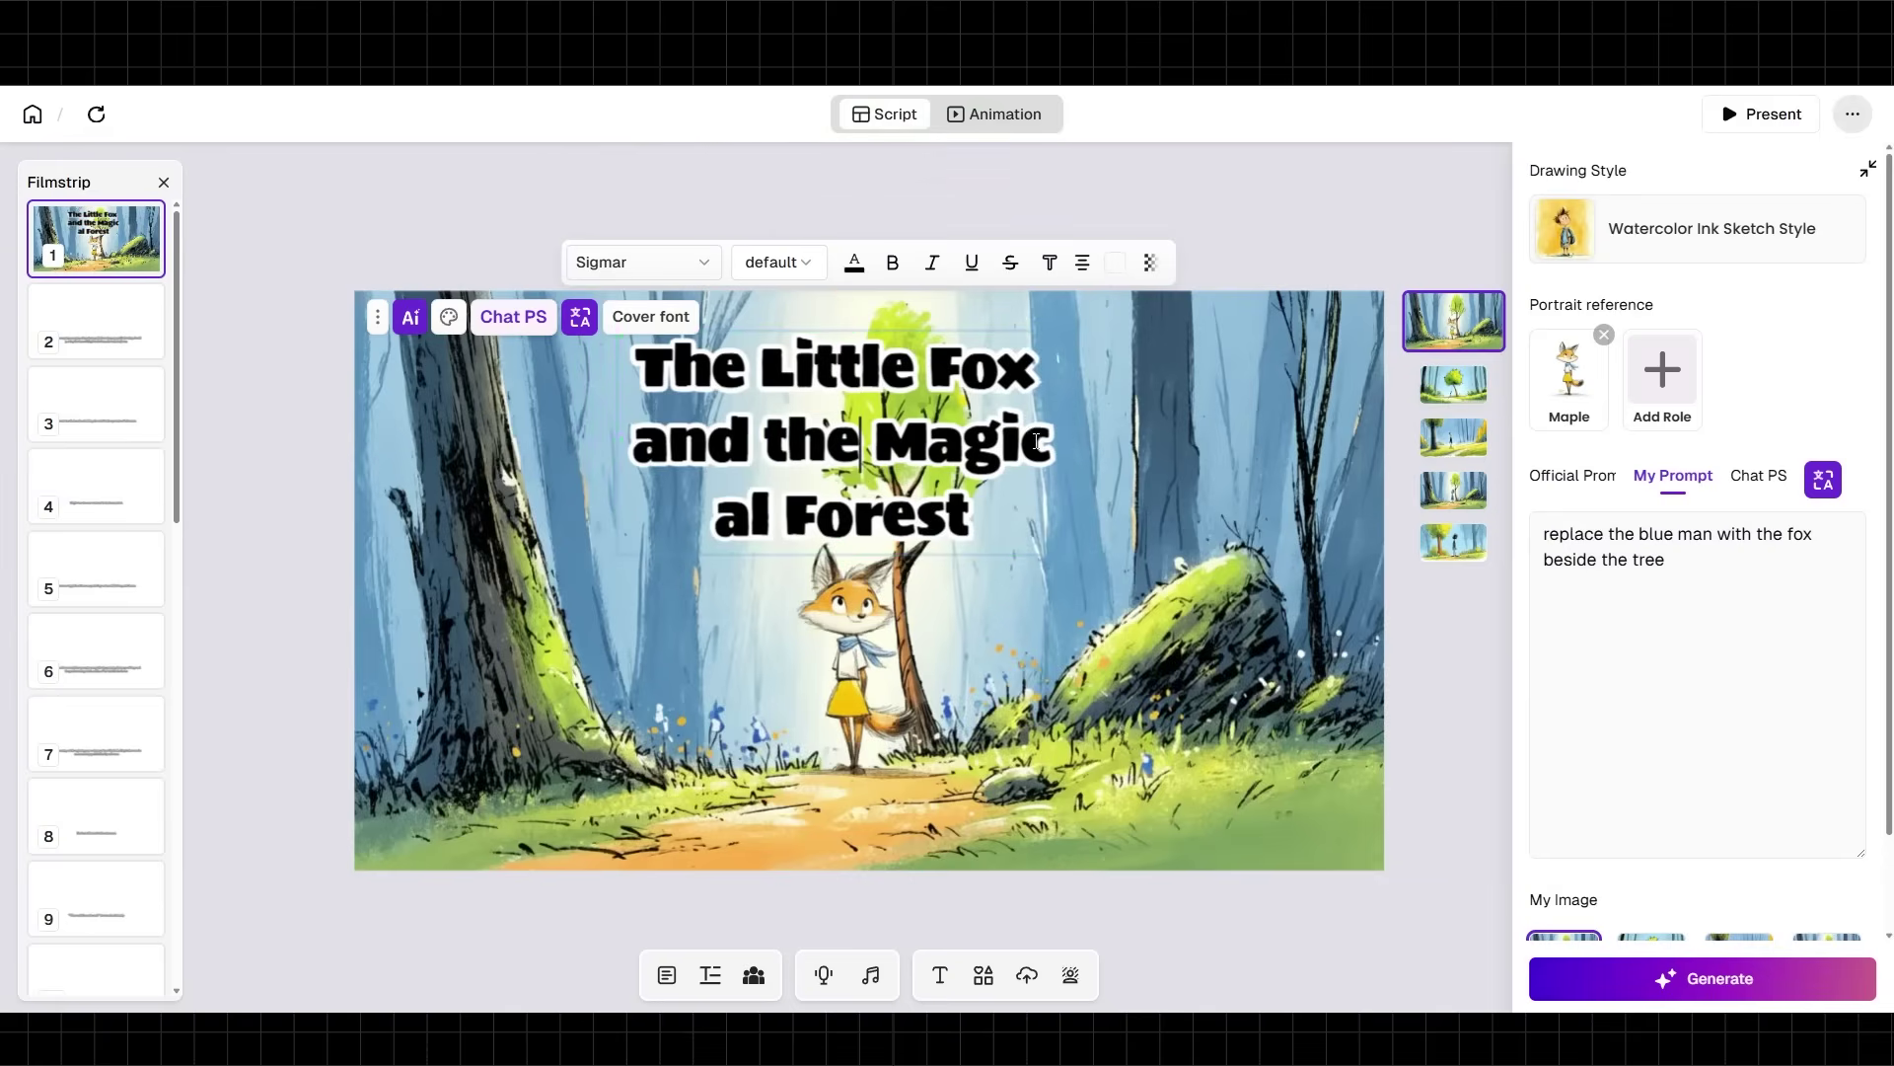
left_click(225, 603)
left_click_drag(785, 442, 603, 470)
left_click(829, 809)
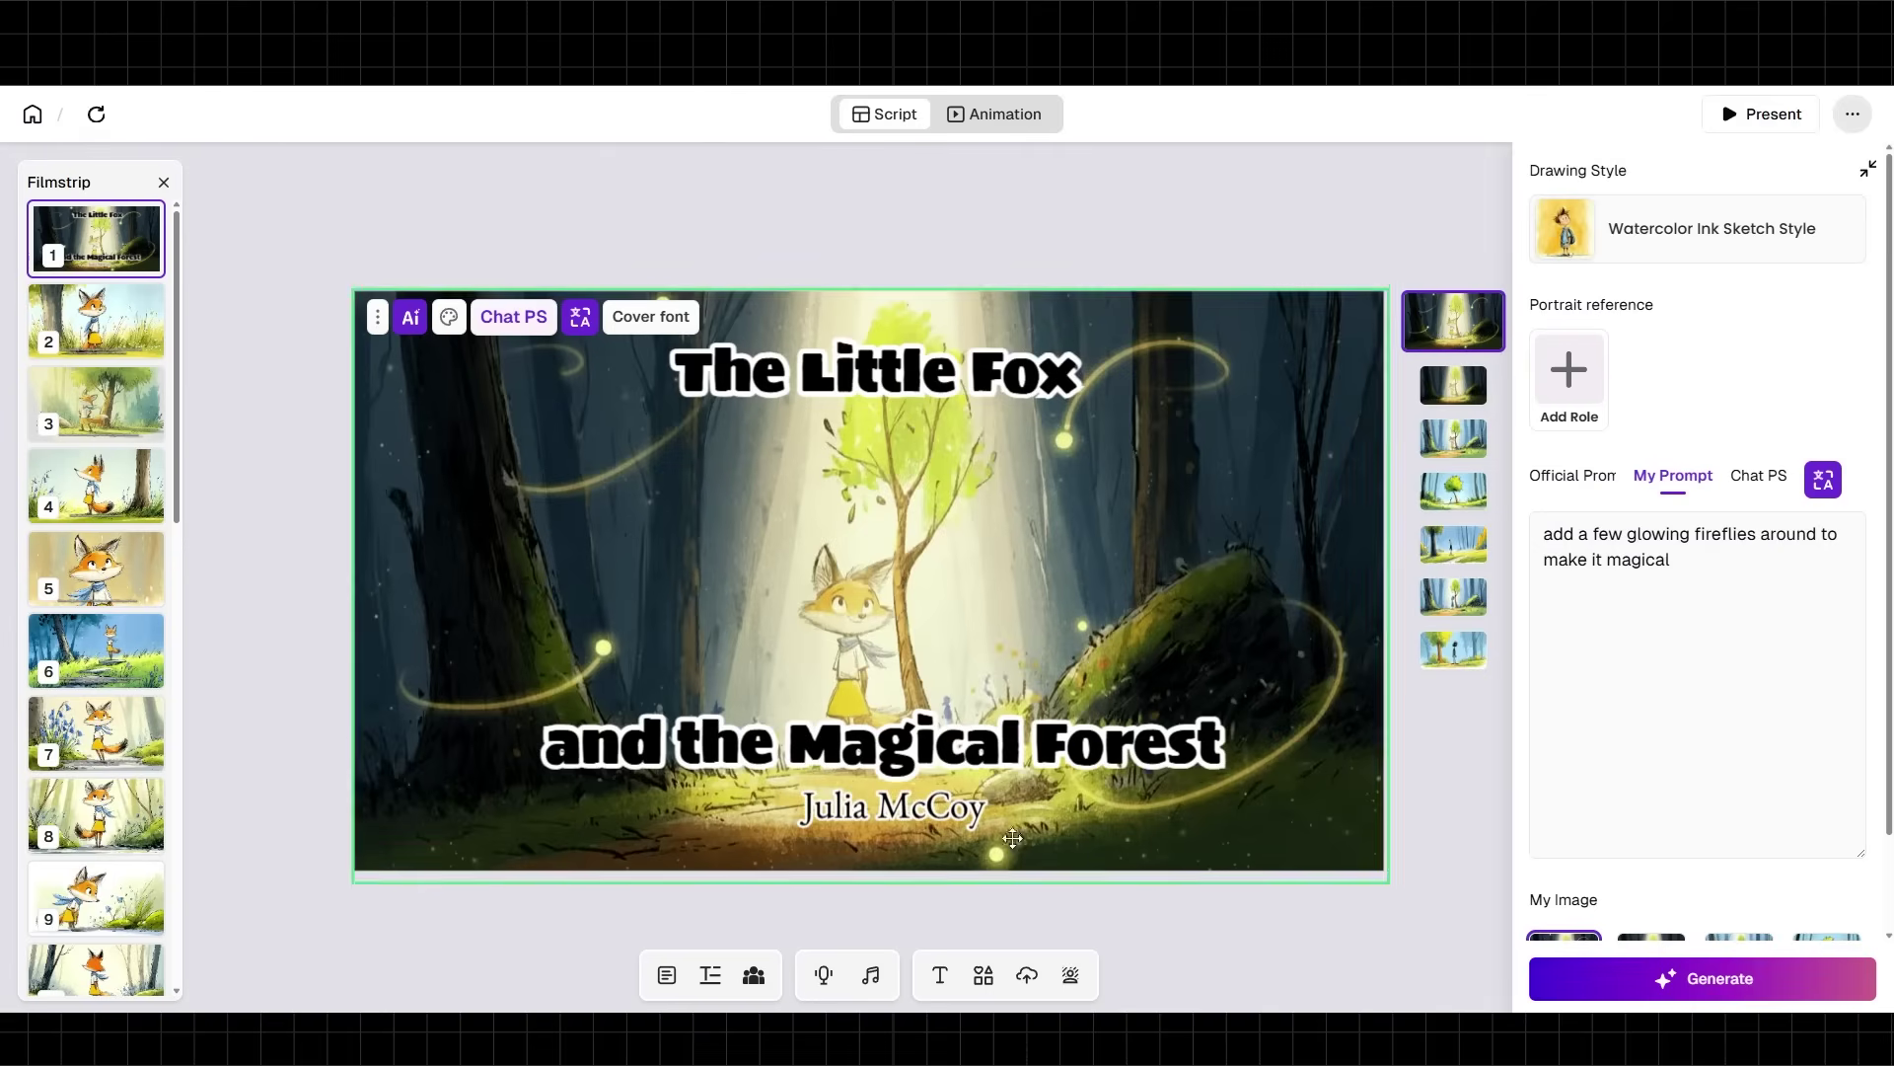
Present the book full-screen from the firefly cover and advance two pages
left_click(950, 811)
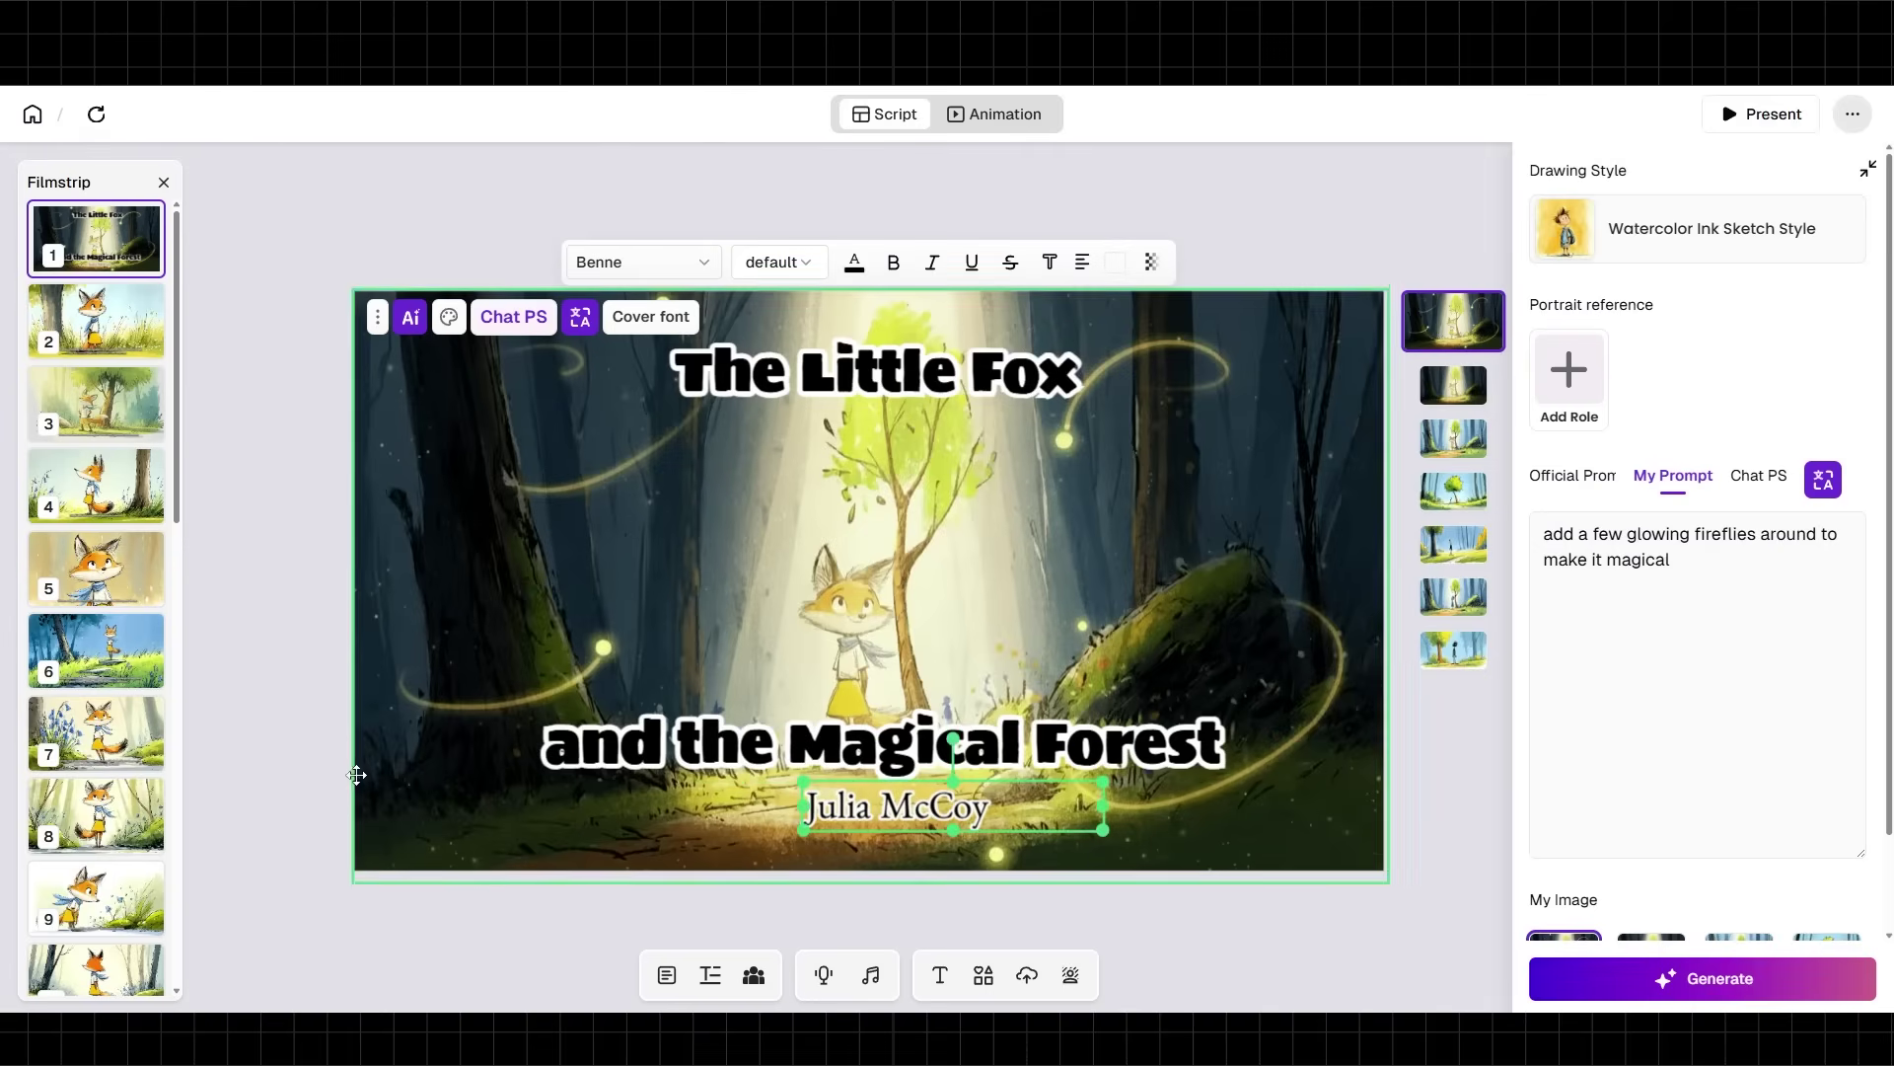
left_click(301, 782)
left_click(1760, 113)
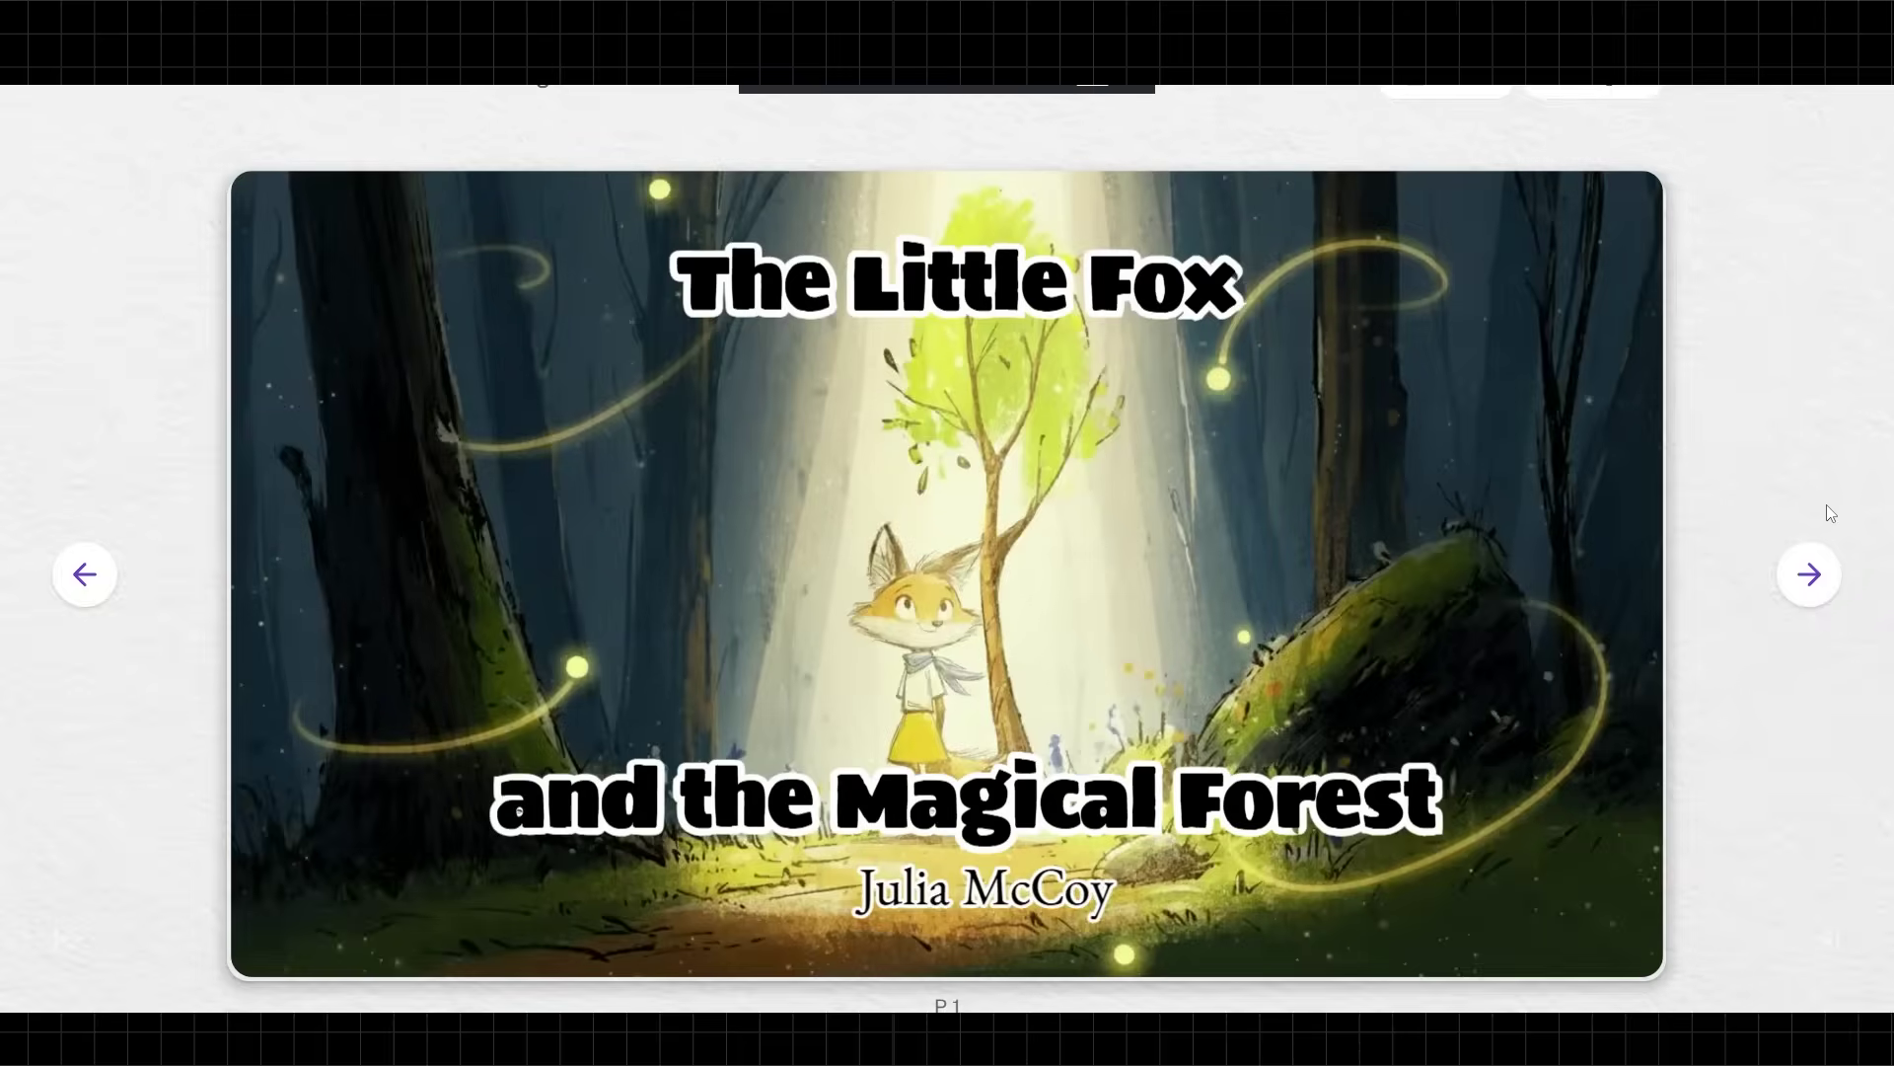
left_click(1811, 567)
left_click(1811, 570)
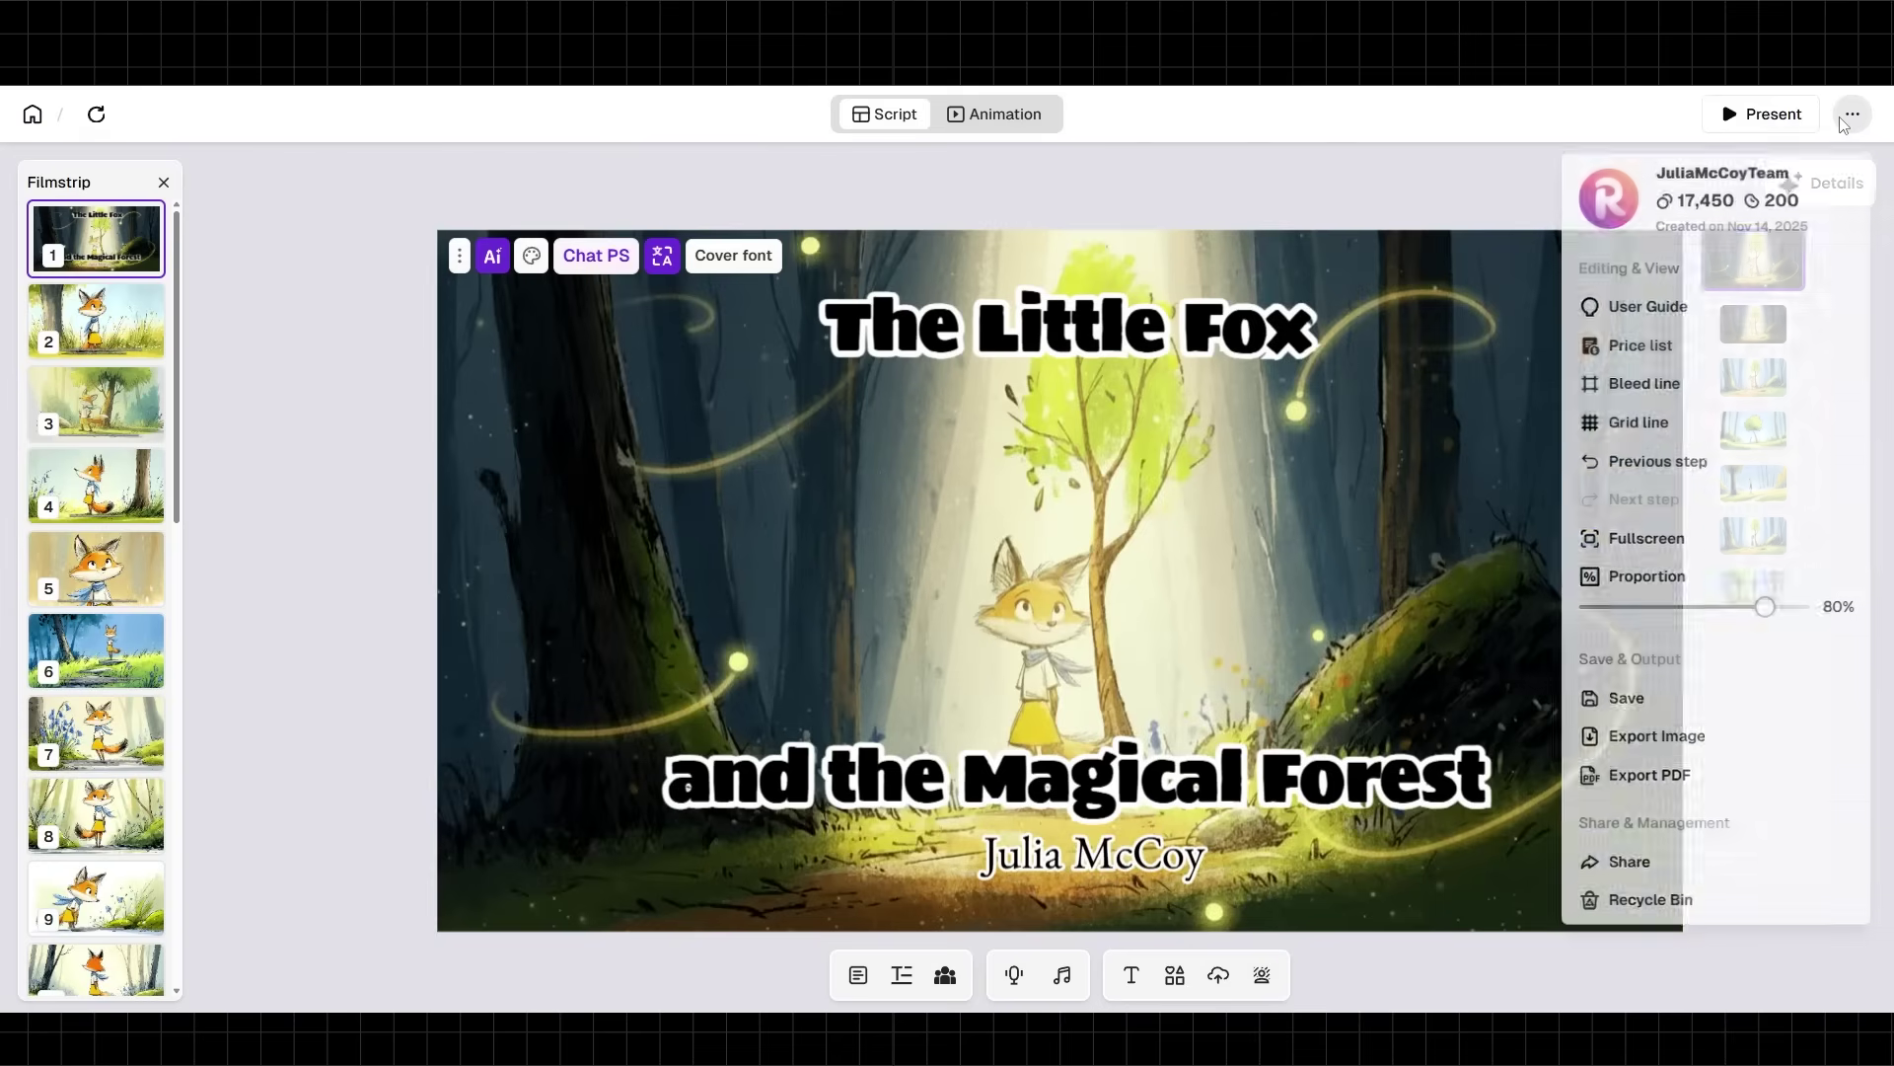
Export the Little Fox book as a PDF and flip forward four pages in the viewer
left_click(1843, 117)
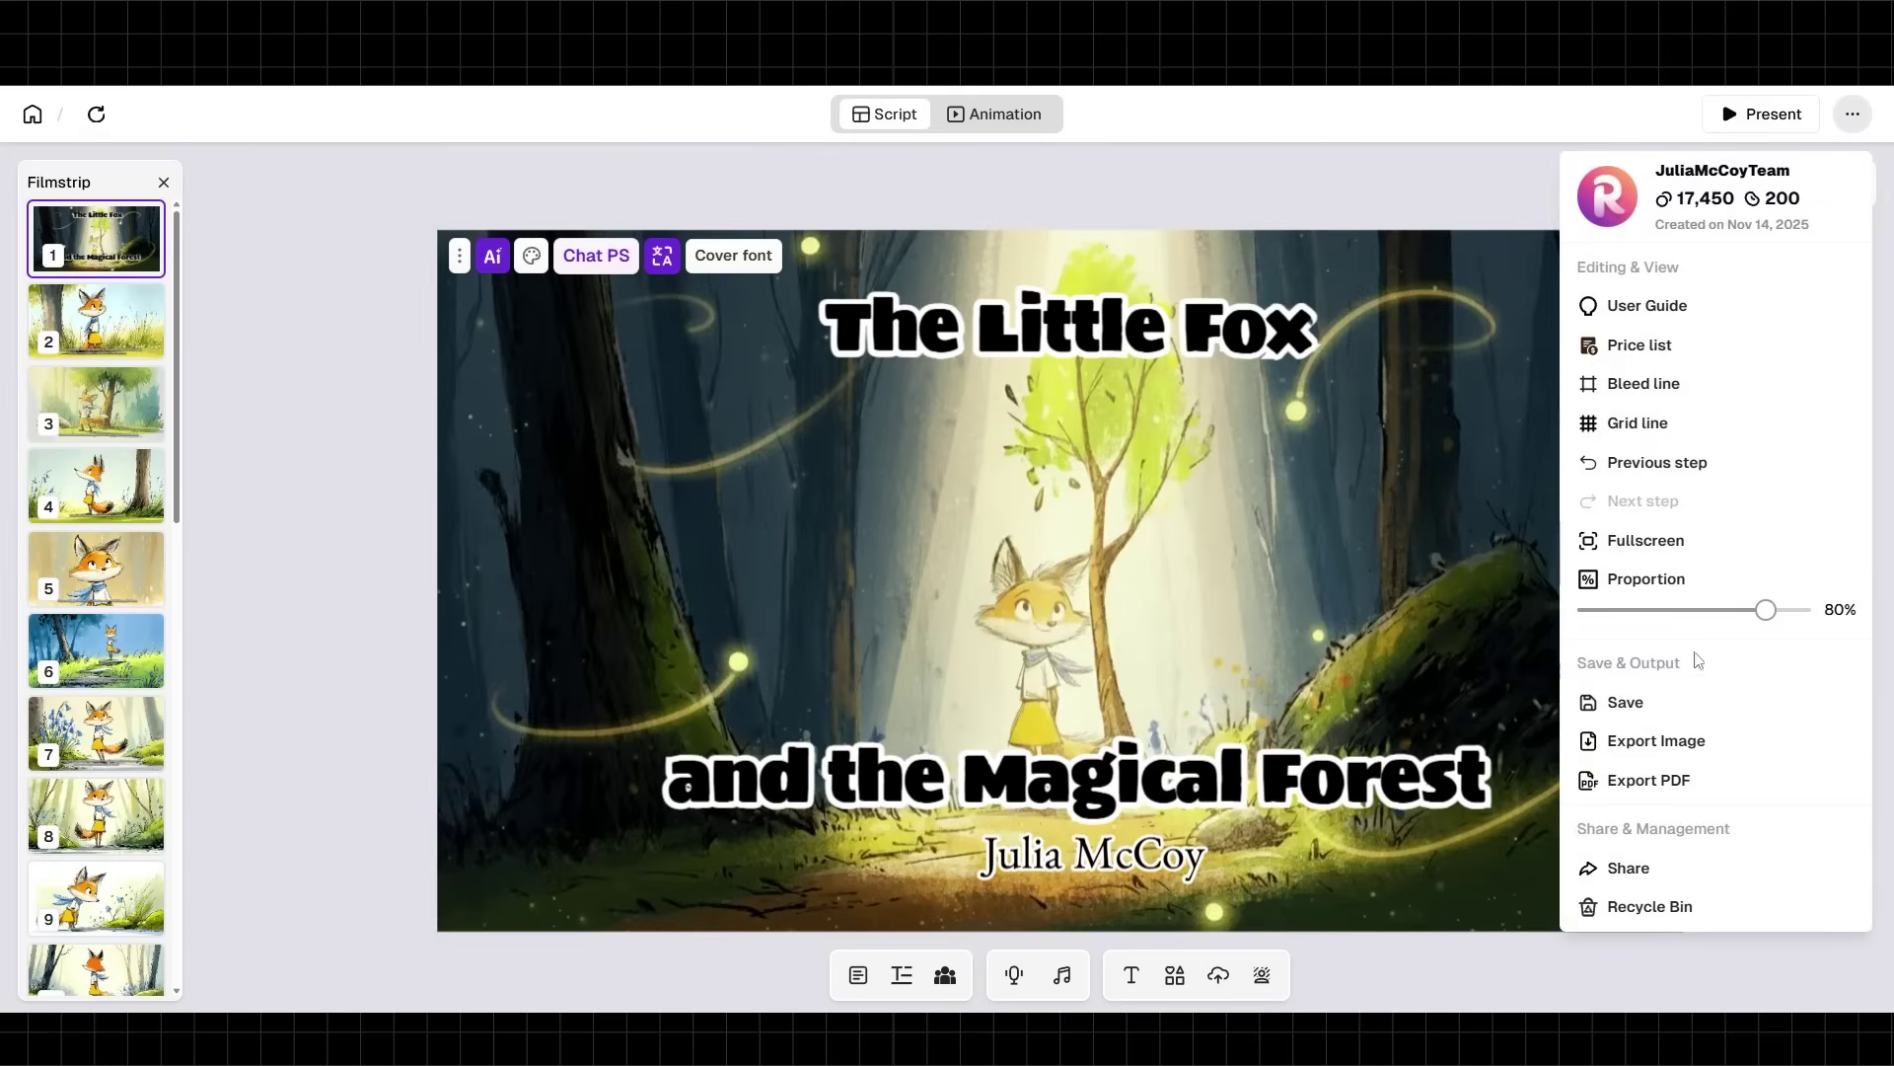
left_click(1674, 782)
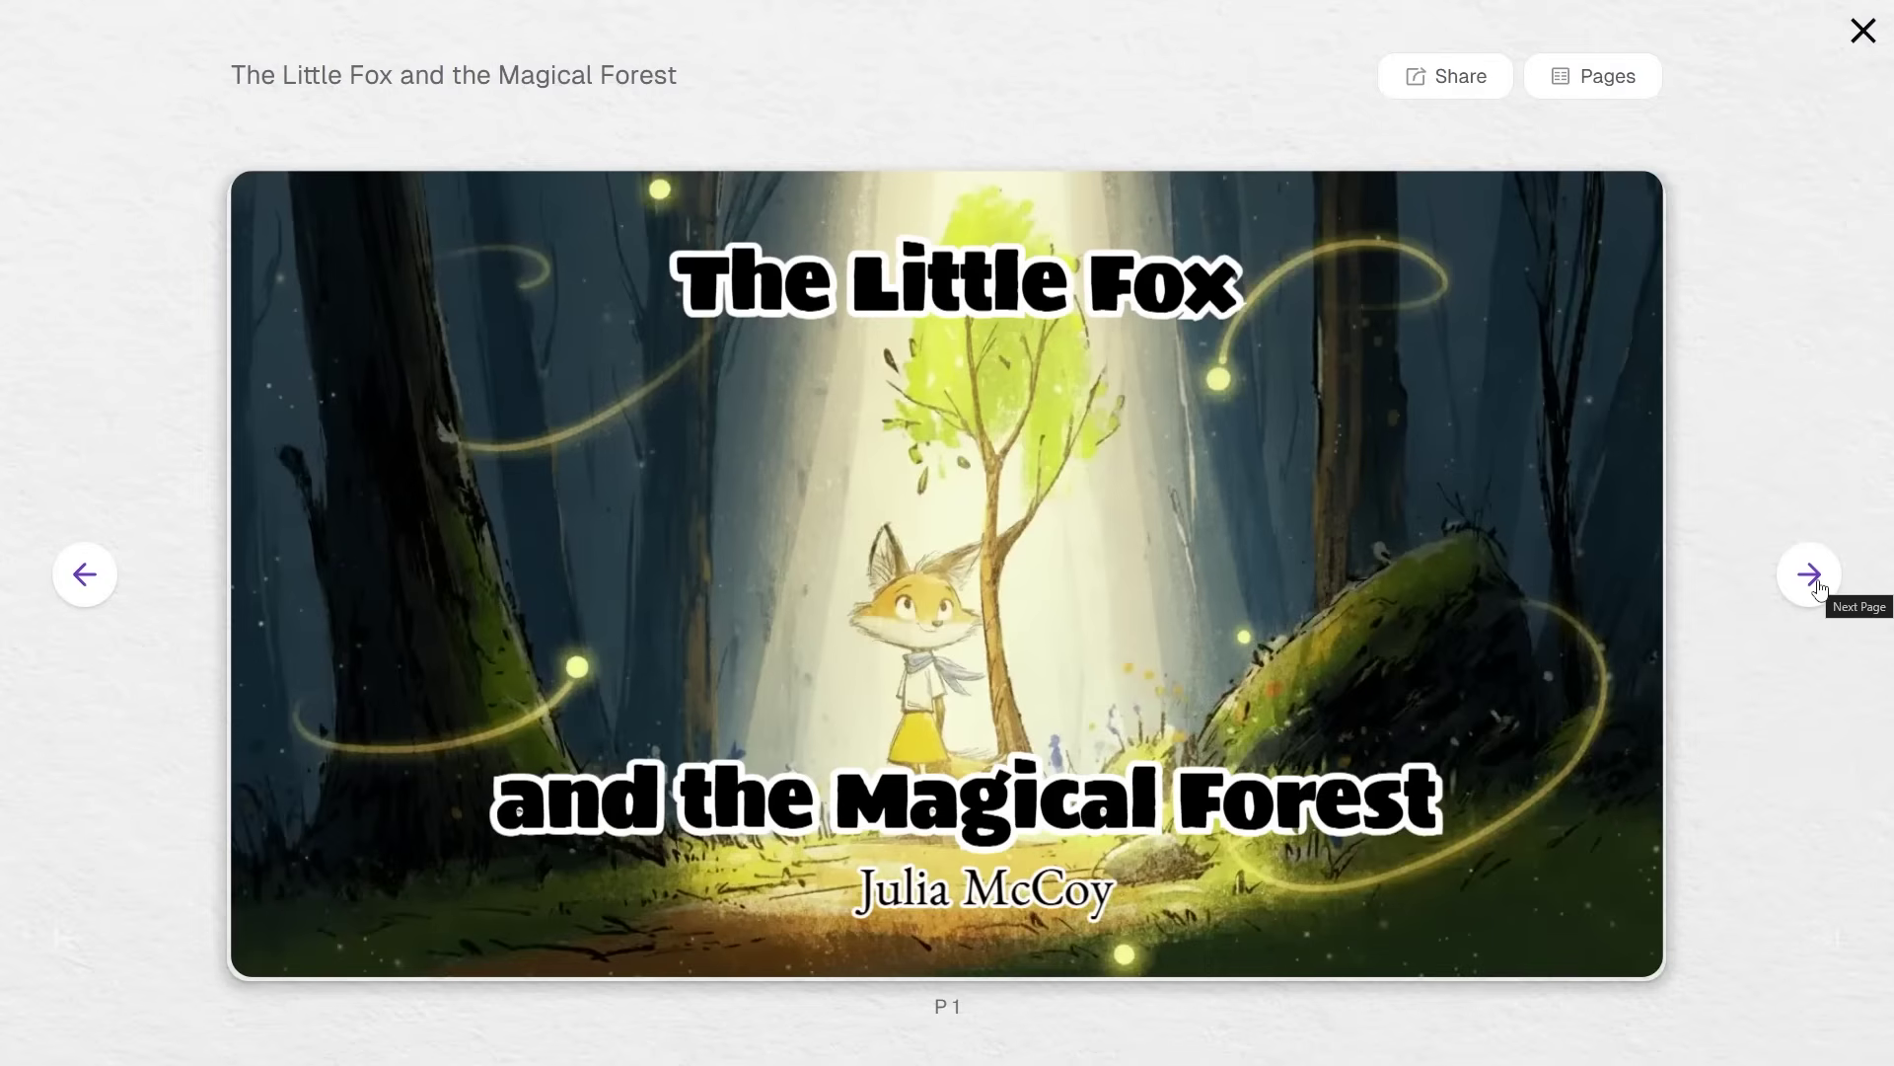
left_click(1818, 587)
left_click(1819, 587)
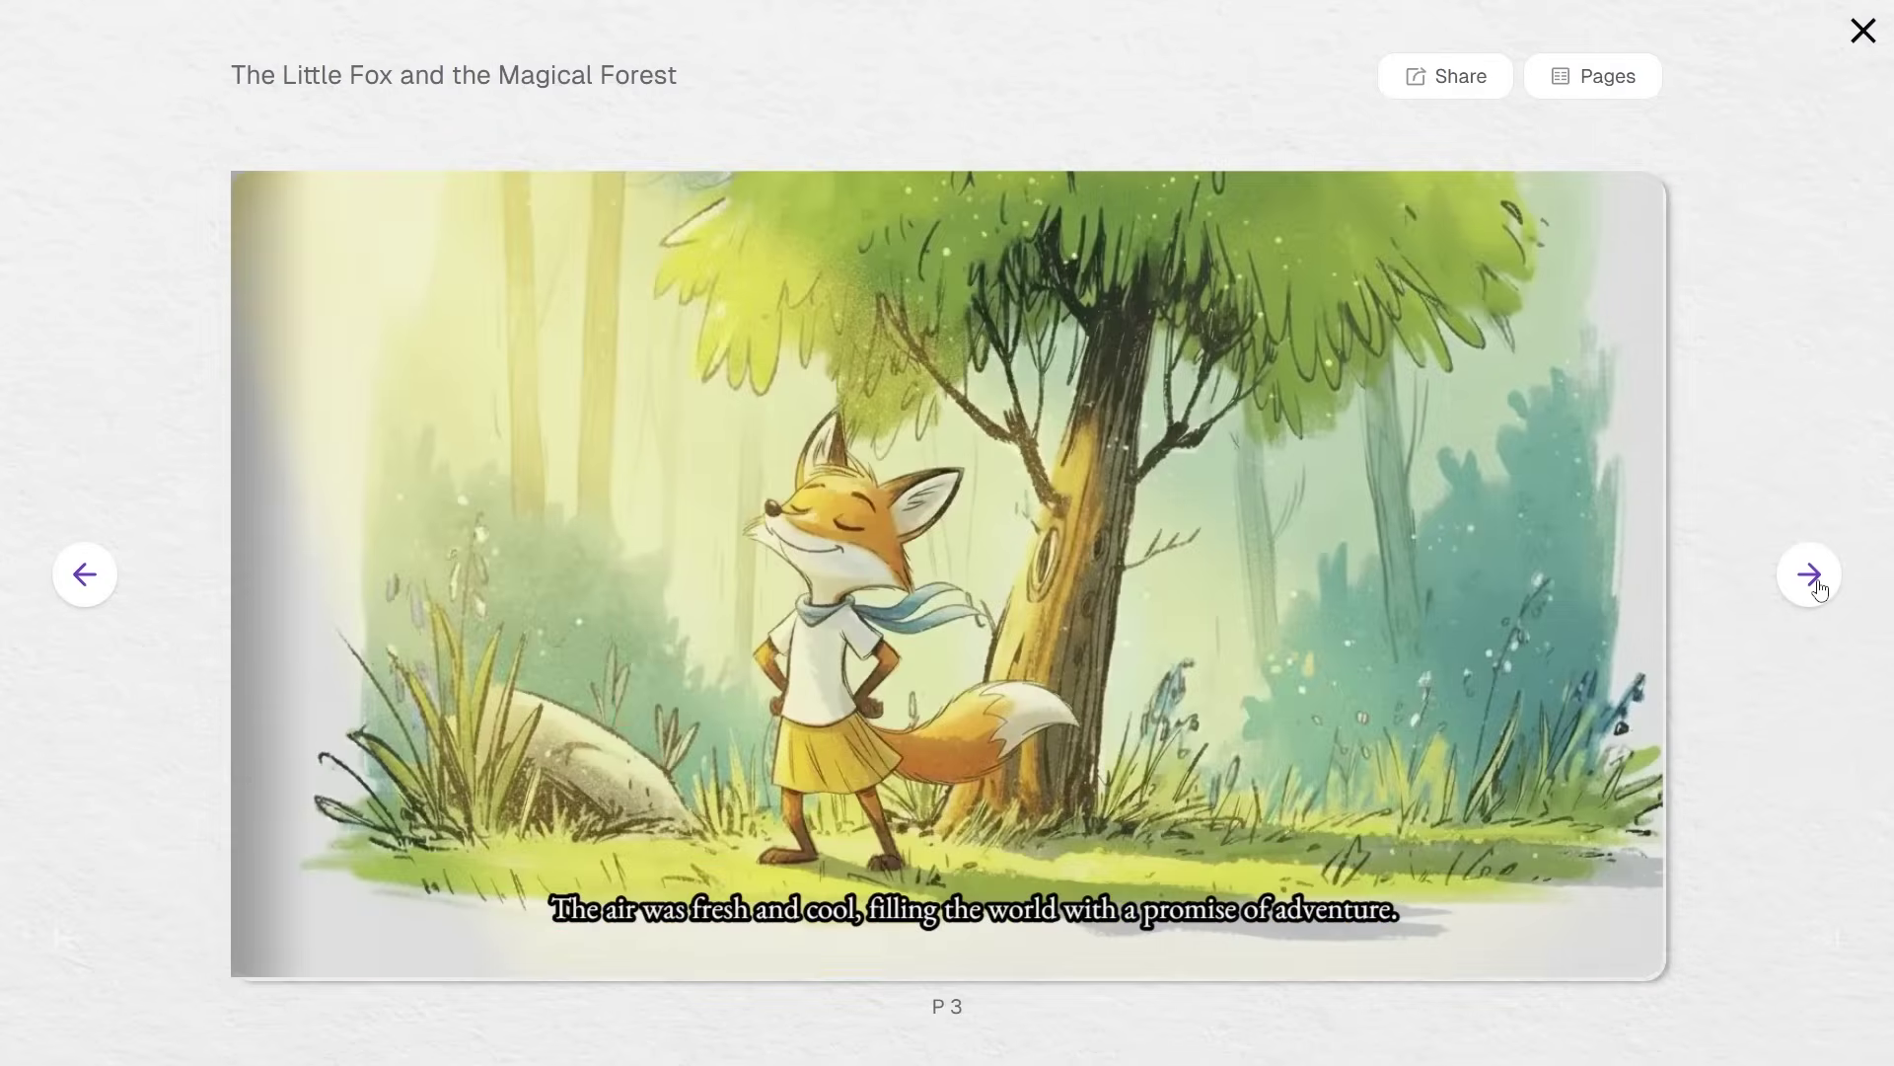
left_click(1818, 587)
left_click(1818, 587)
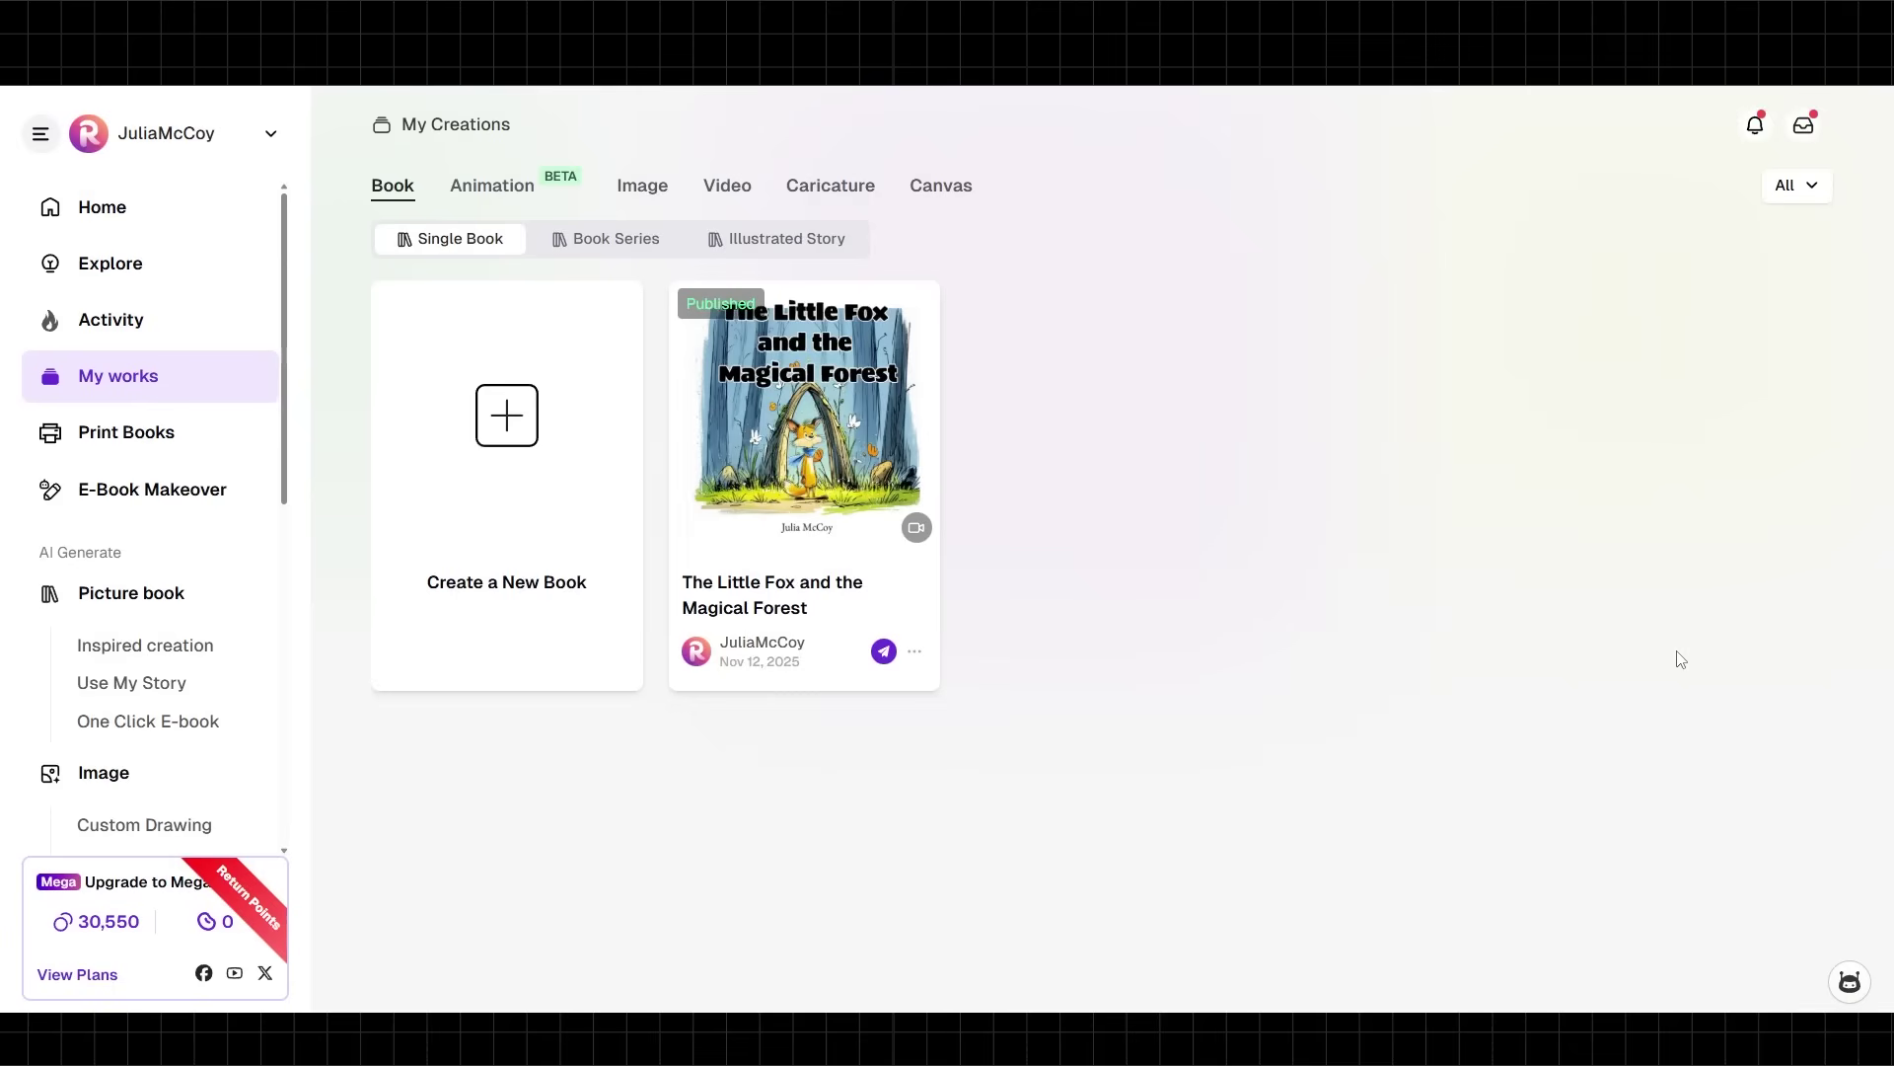
Reopen The Little Fox and the Magical Forest in Animation view and dismiss the P17 clip
left_click(854, 446)
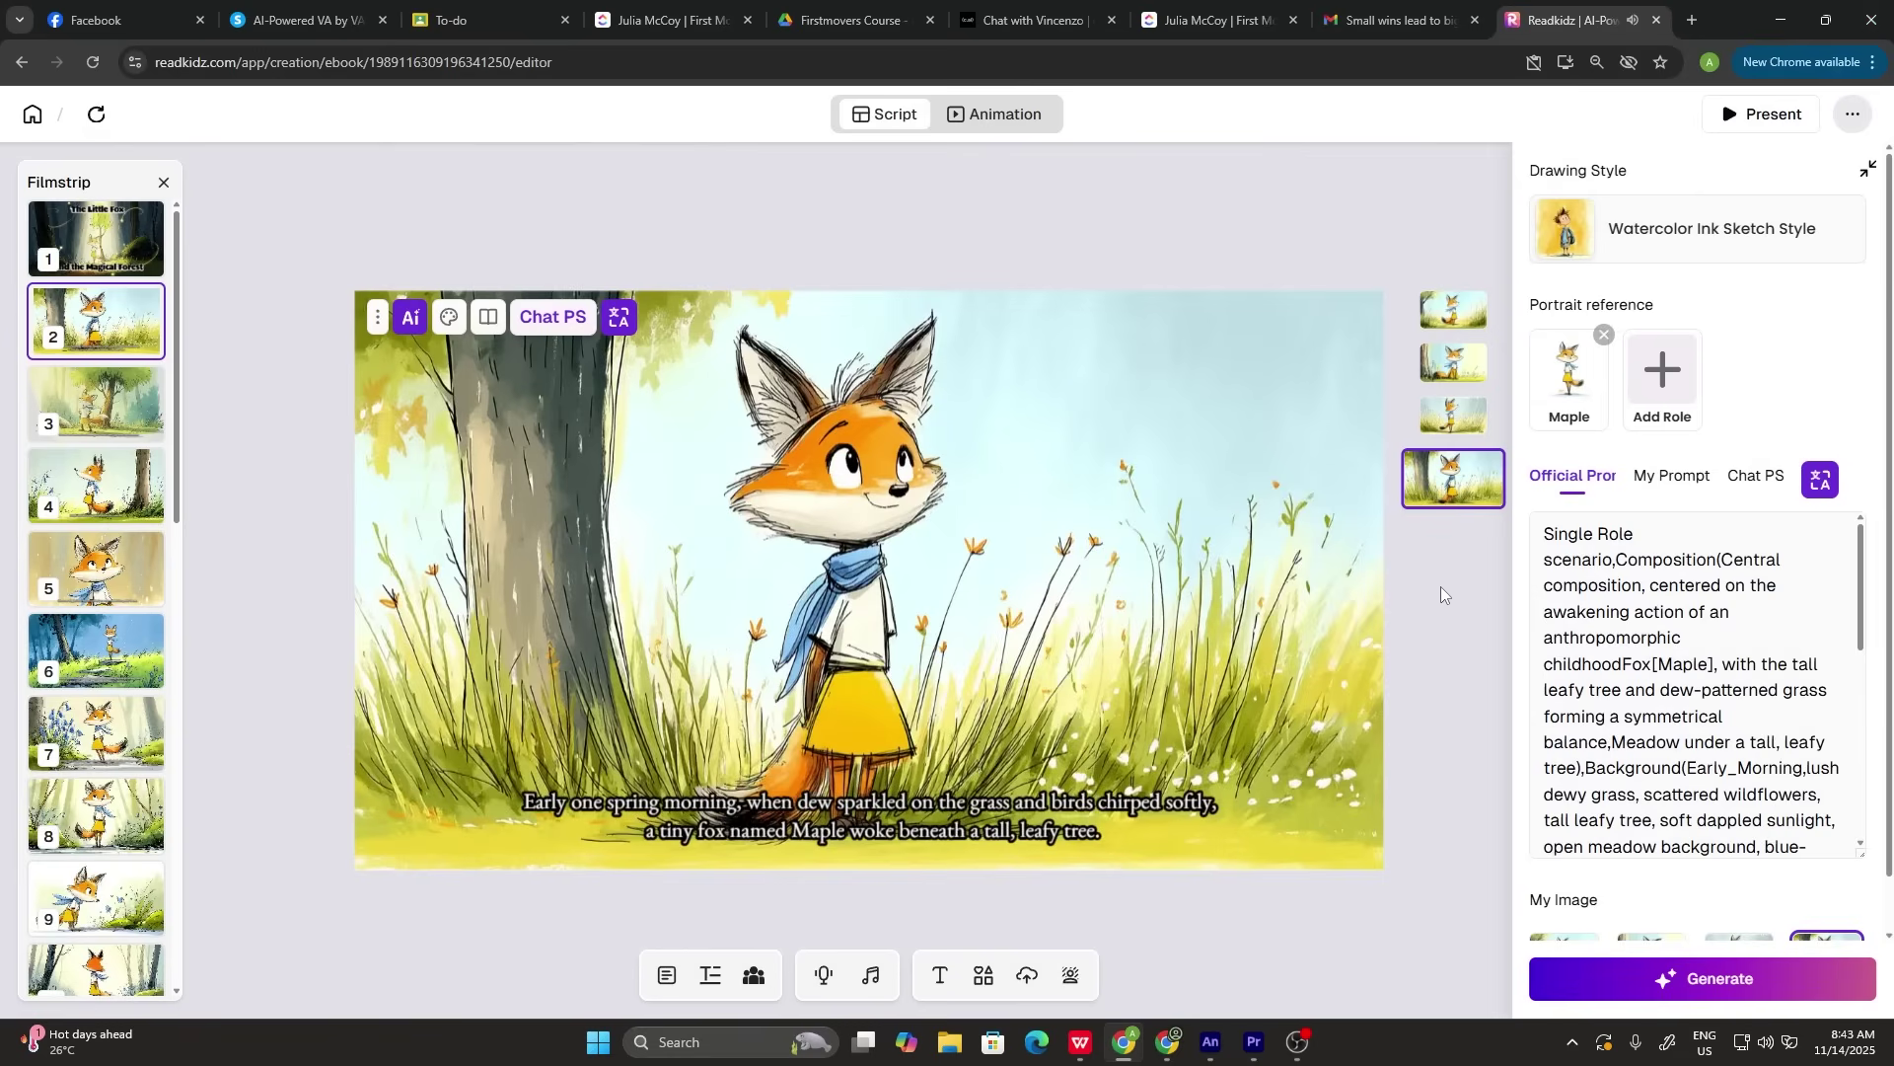
left_click(1004, 118)
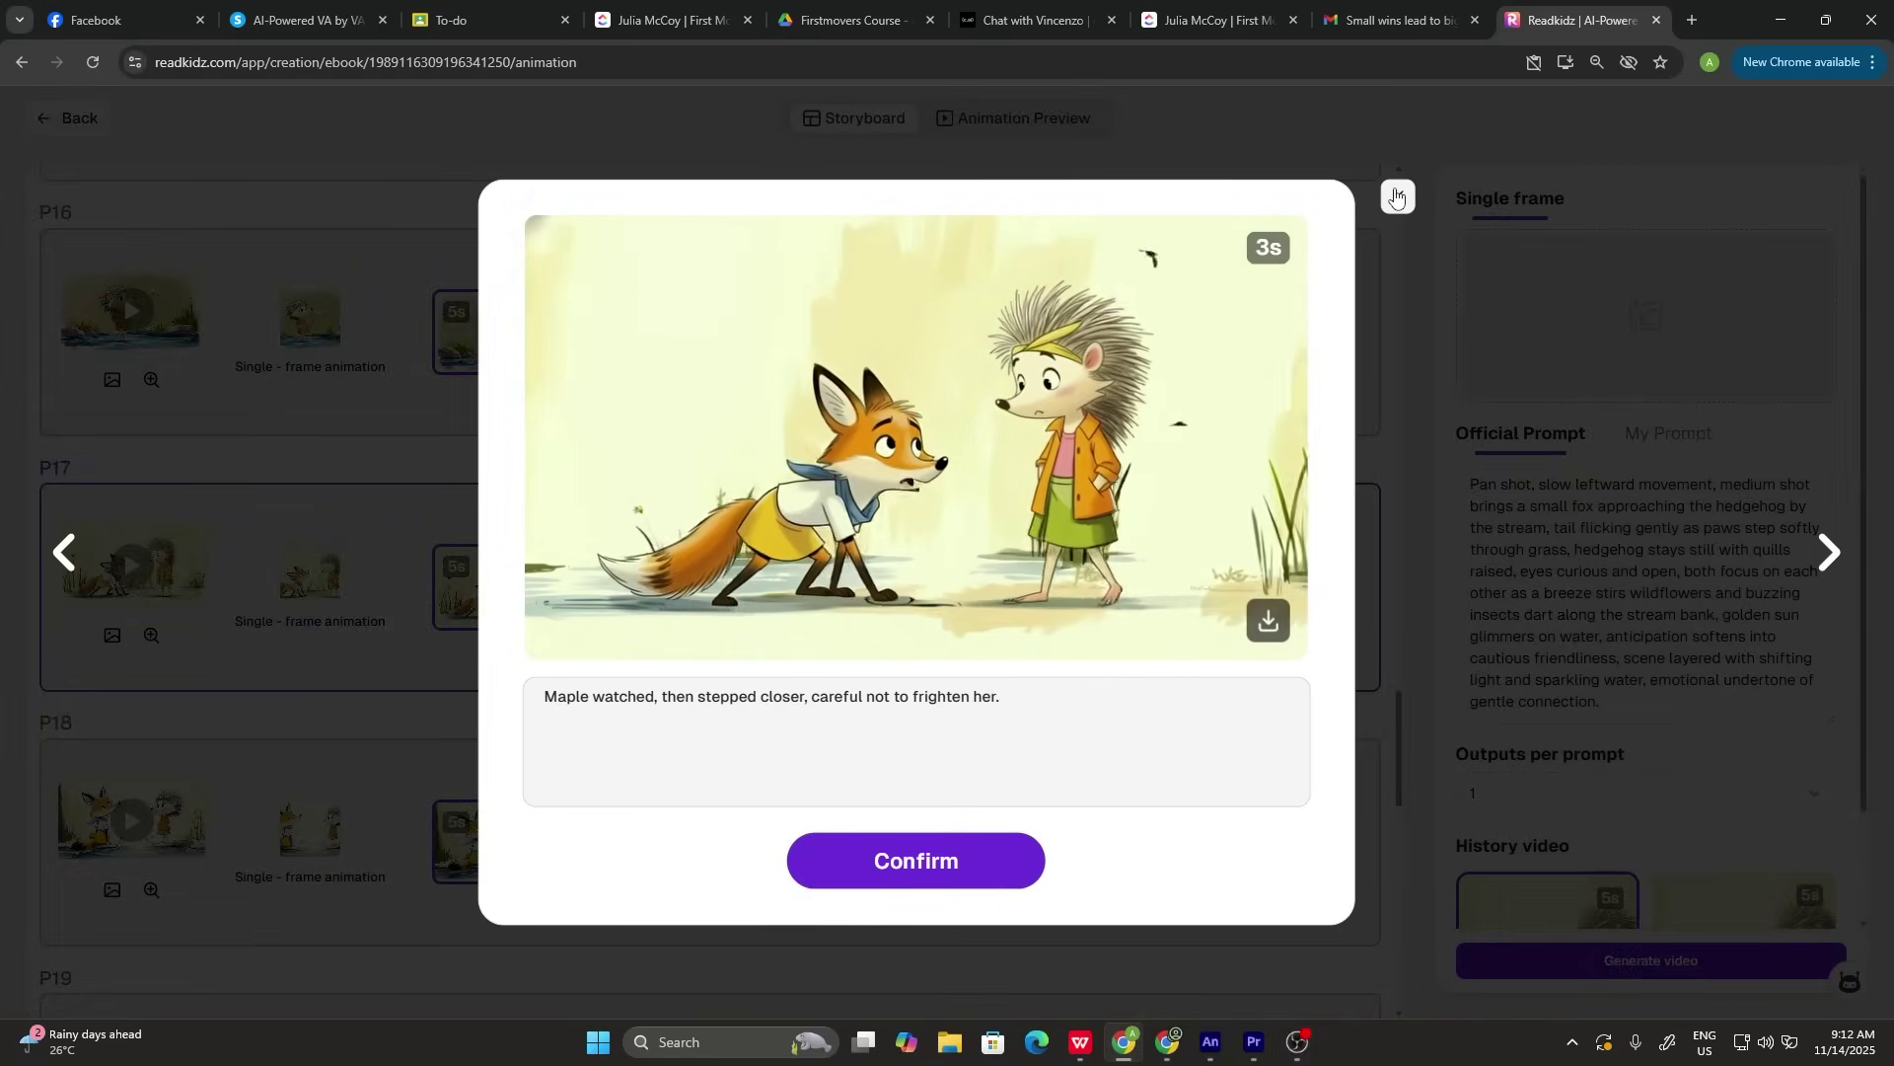
left_click(1395, 196)
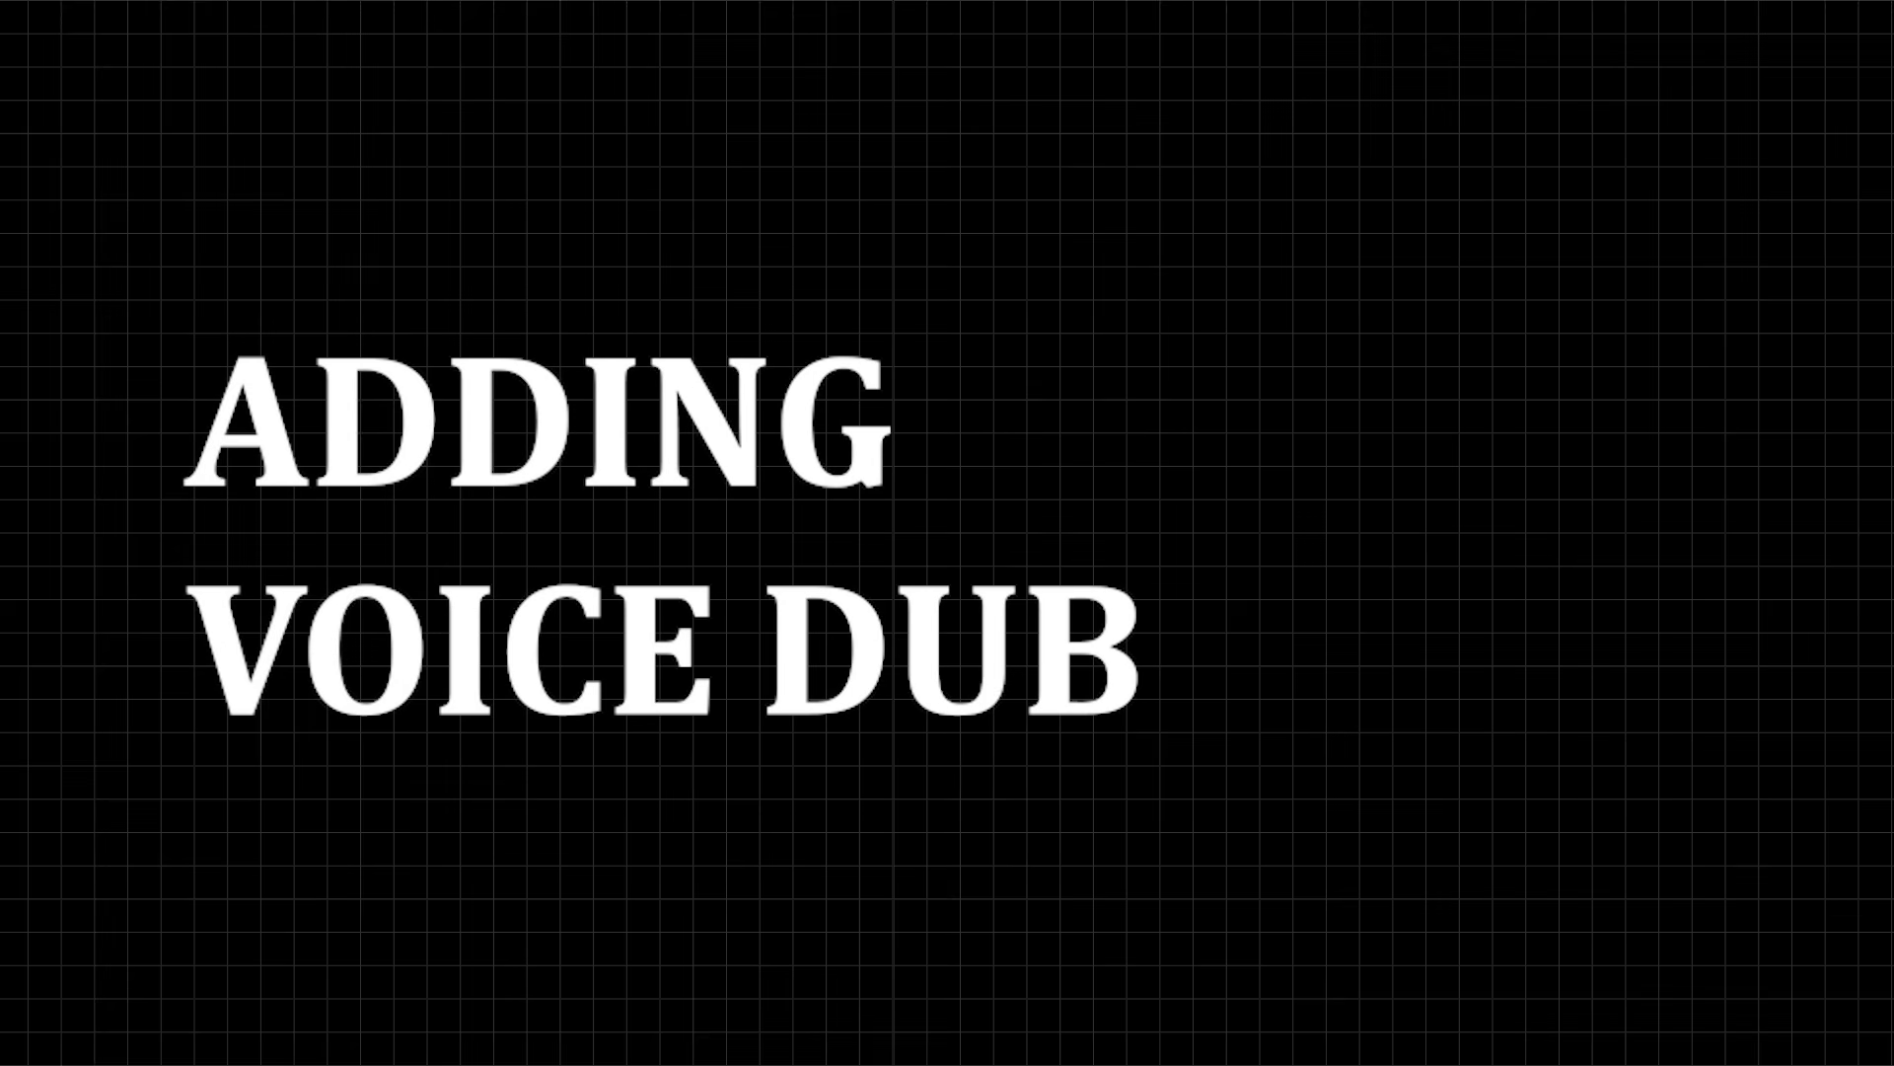
In Animation Preview, choose Change all voice actors under Audio and browse the English language list
left_click(977, 119)
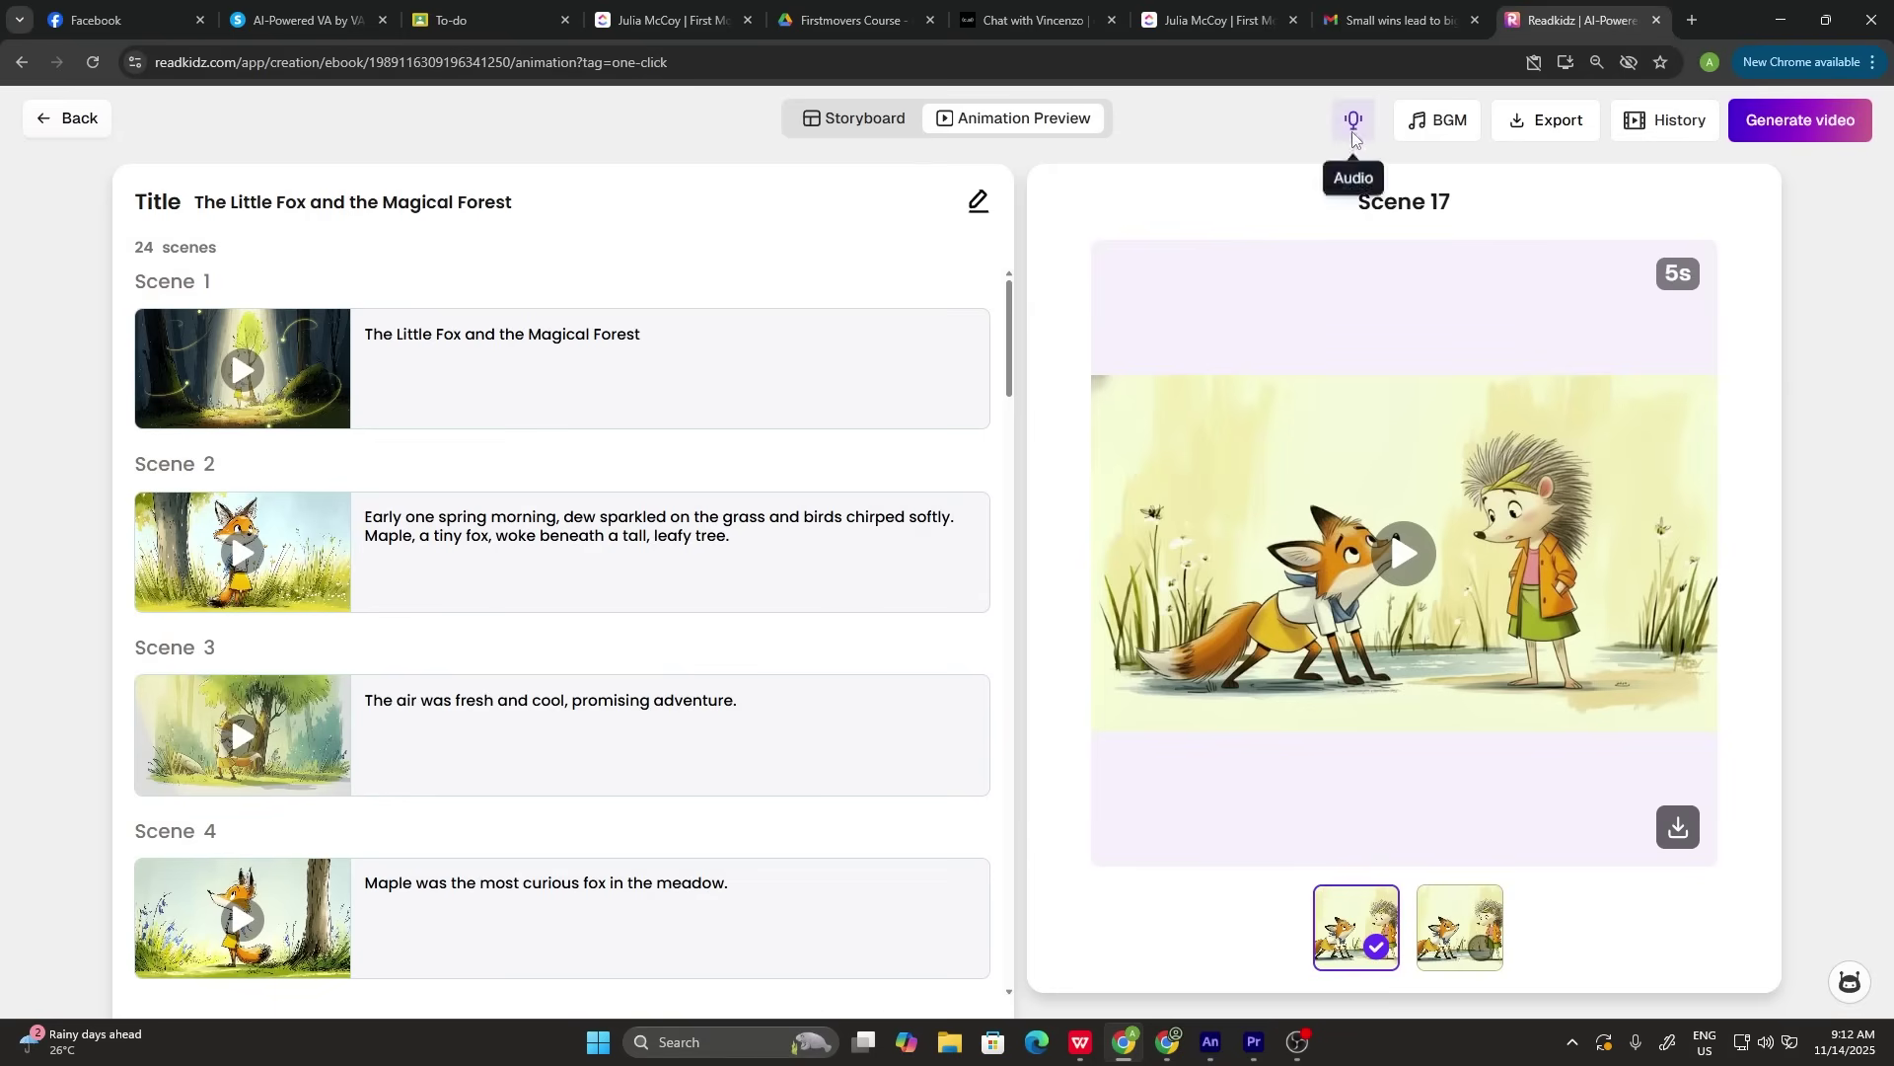
left_click(1352, 123)
left_click(1366, 361)
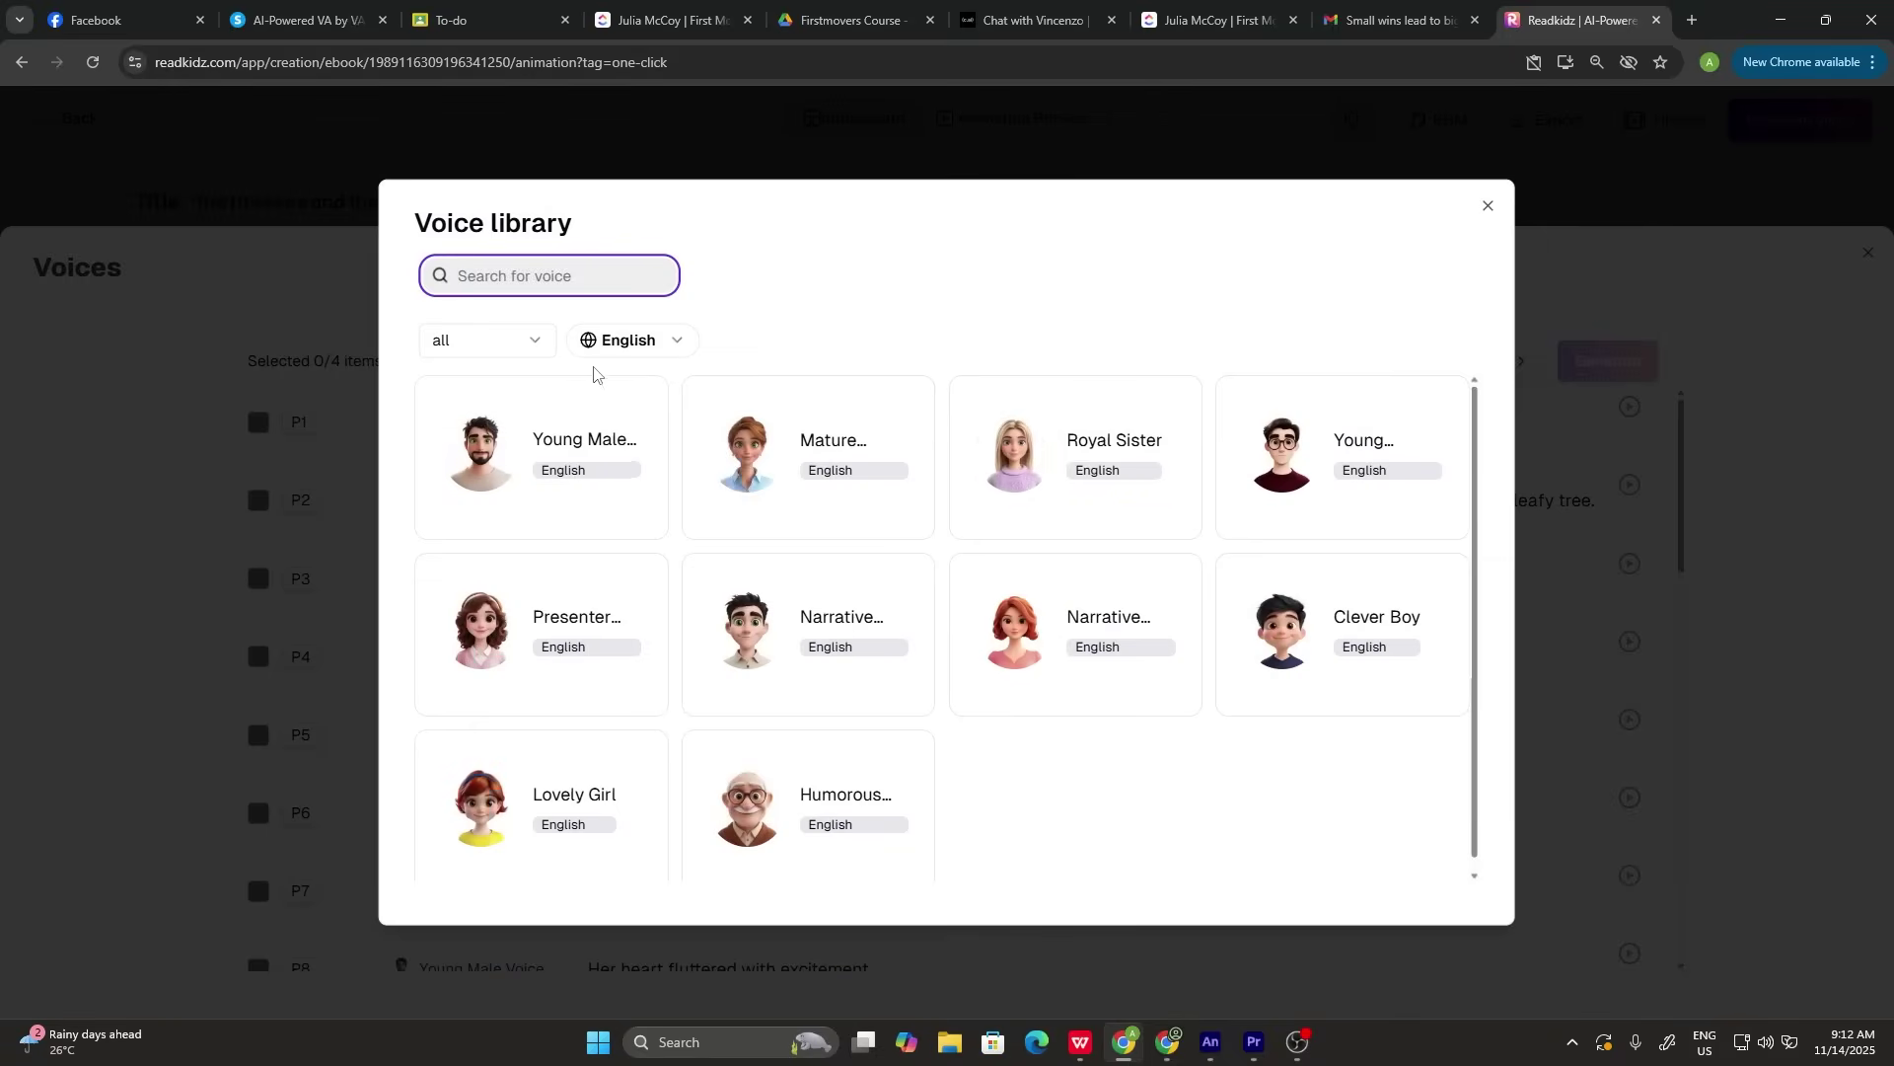
left_click(648, 341)
scroll(660, 554, "down", 3)
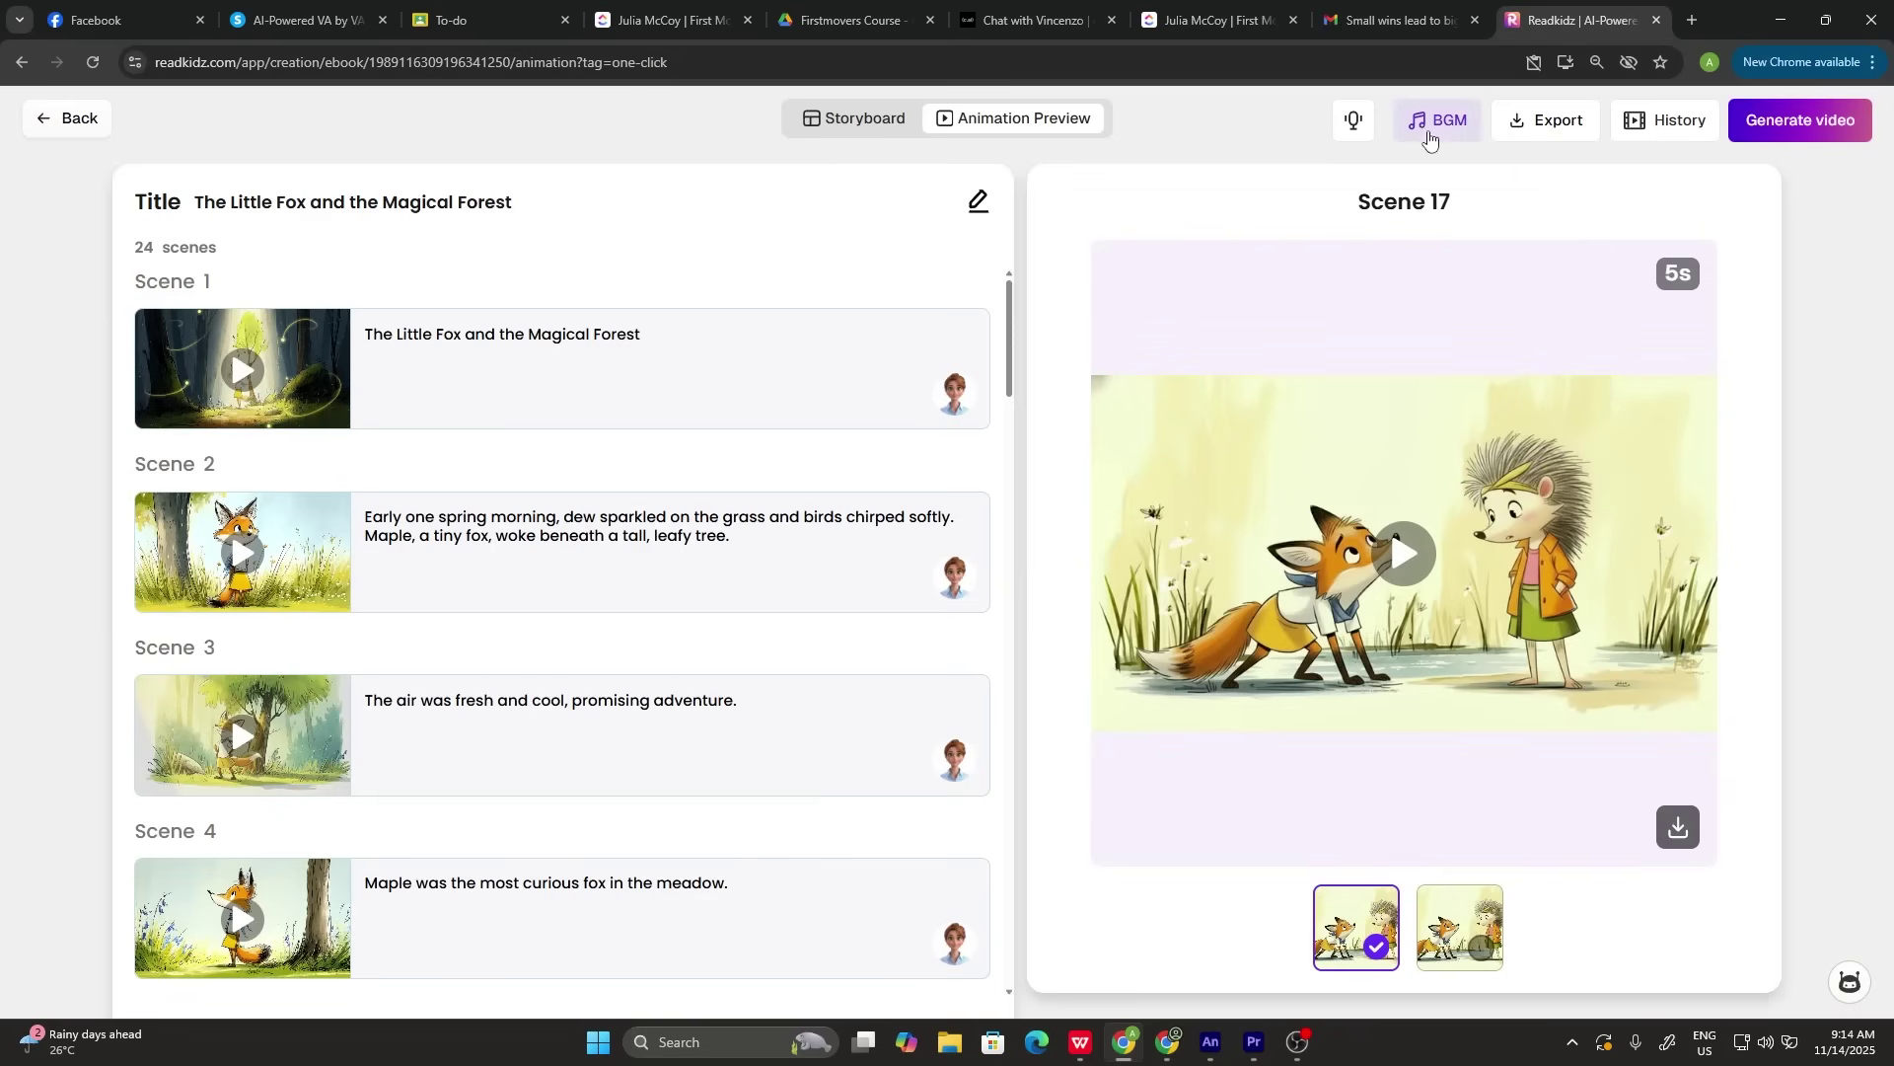
Open the BGM music panel and play the P20 fox animation clip
left_click(1428, 139)
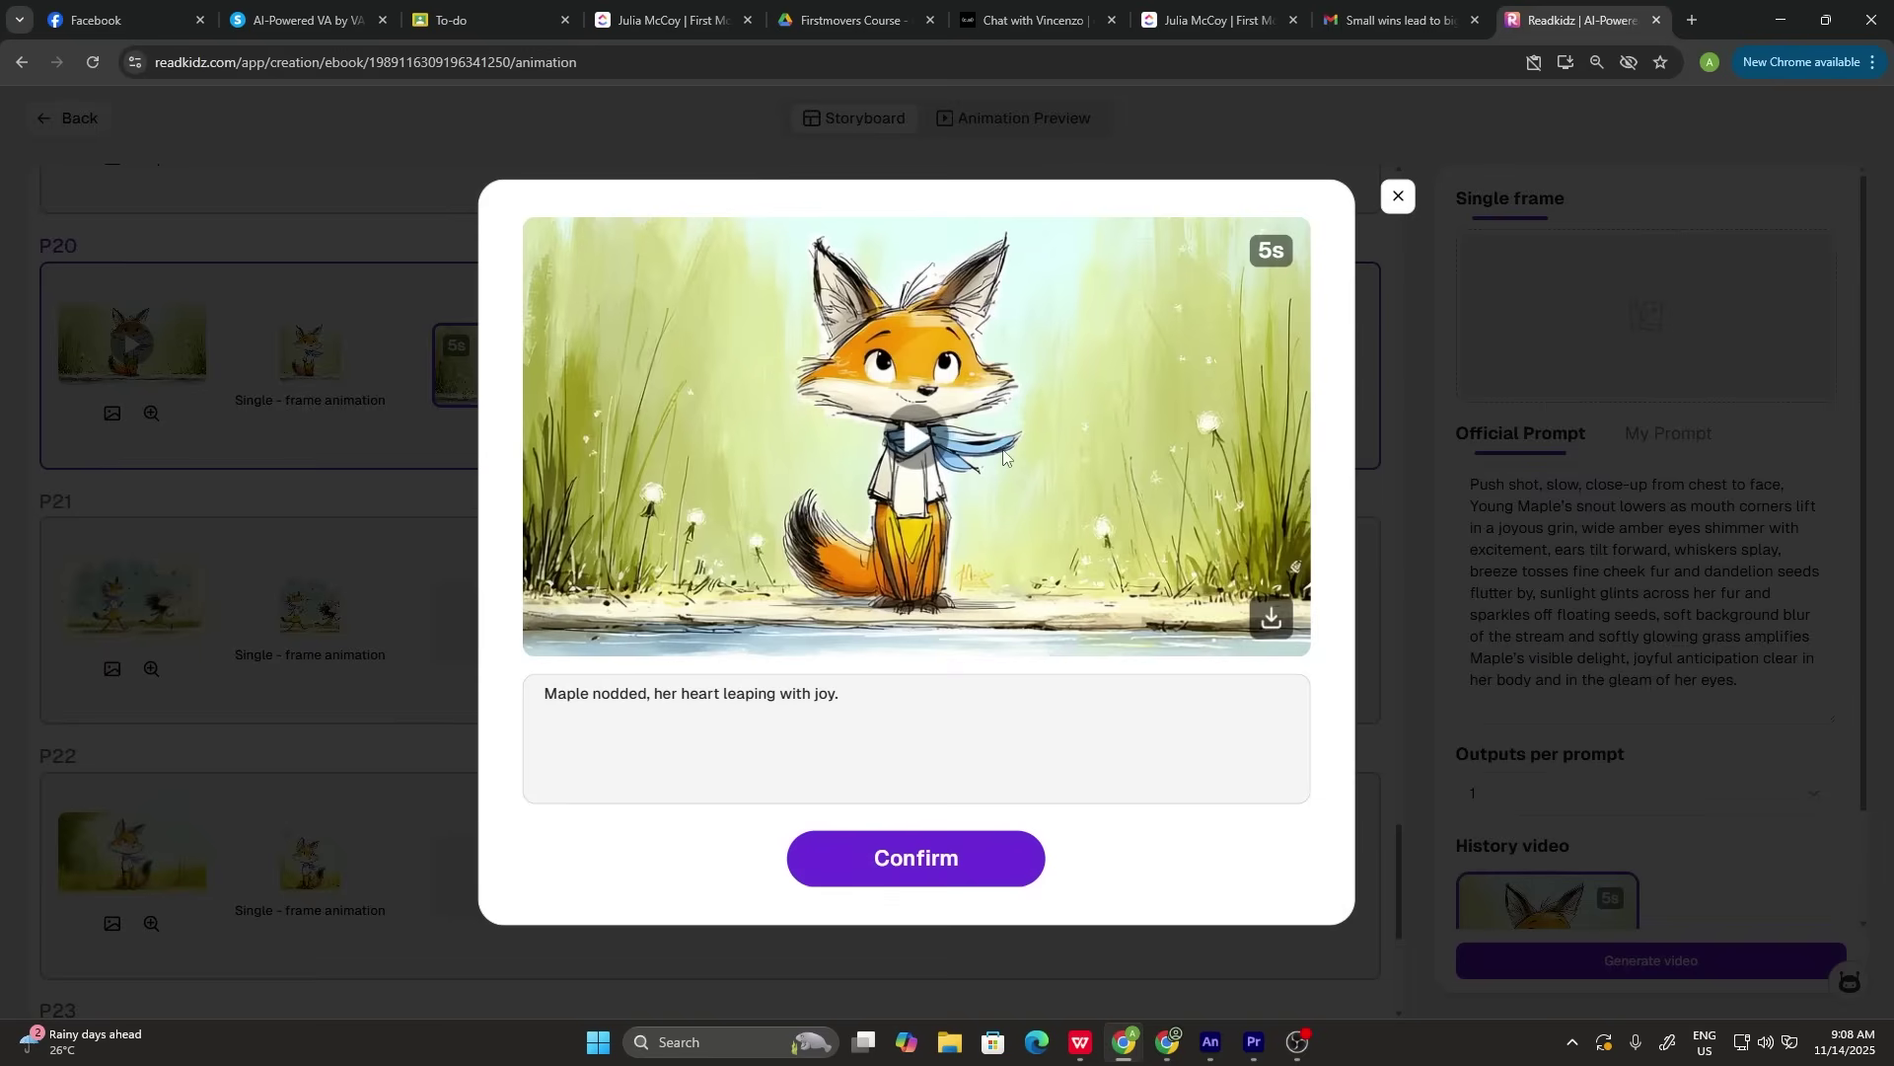
left_click(900, 441)
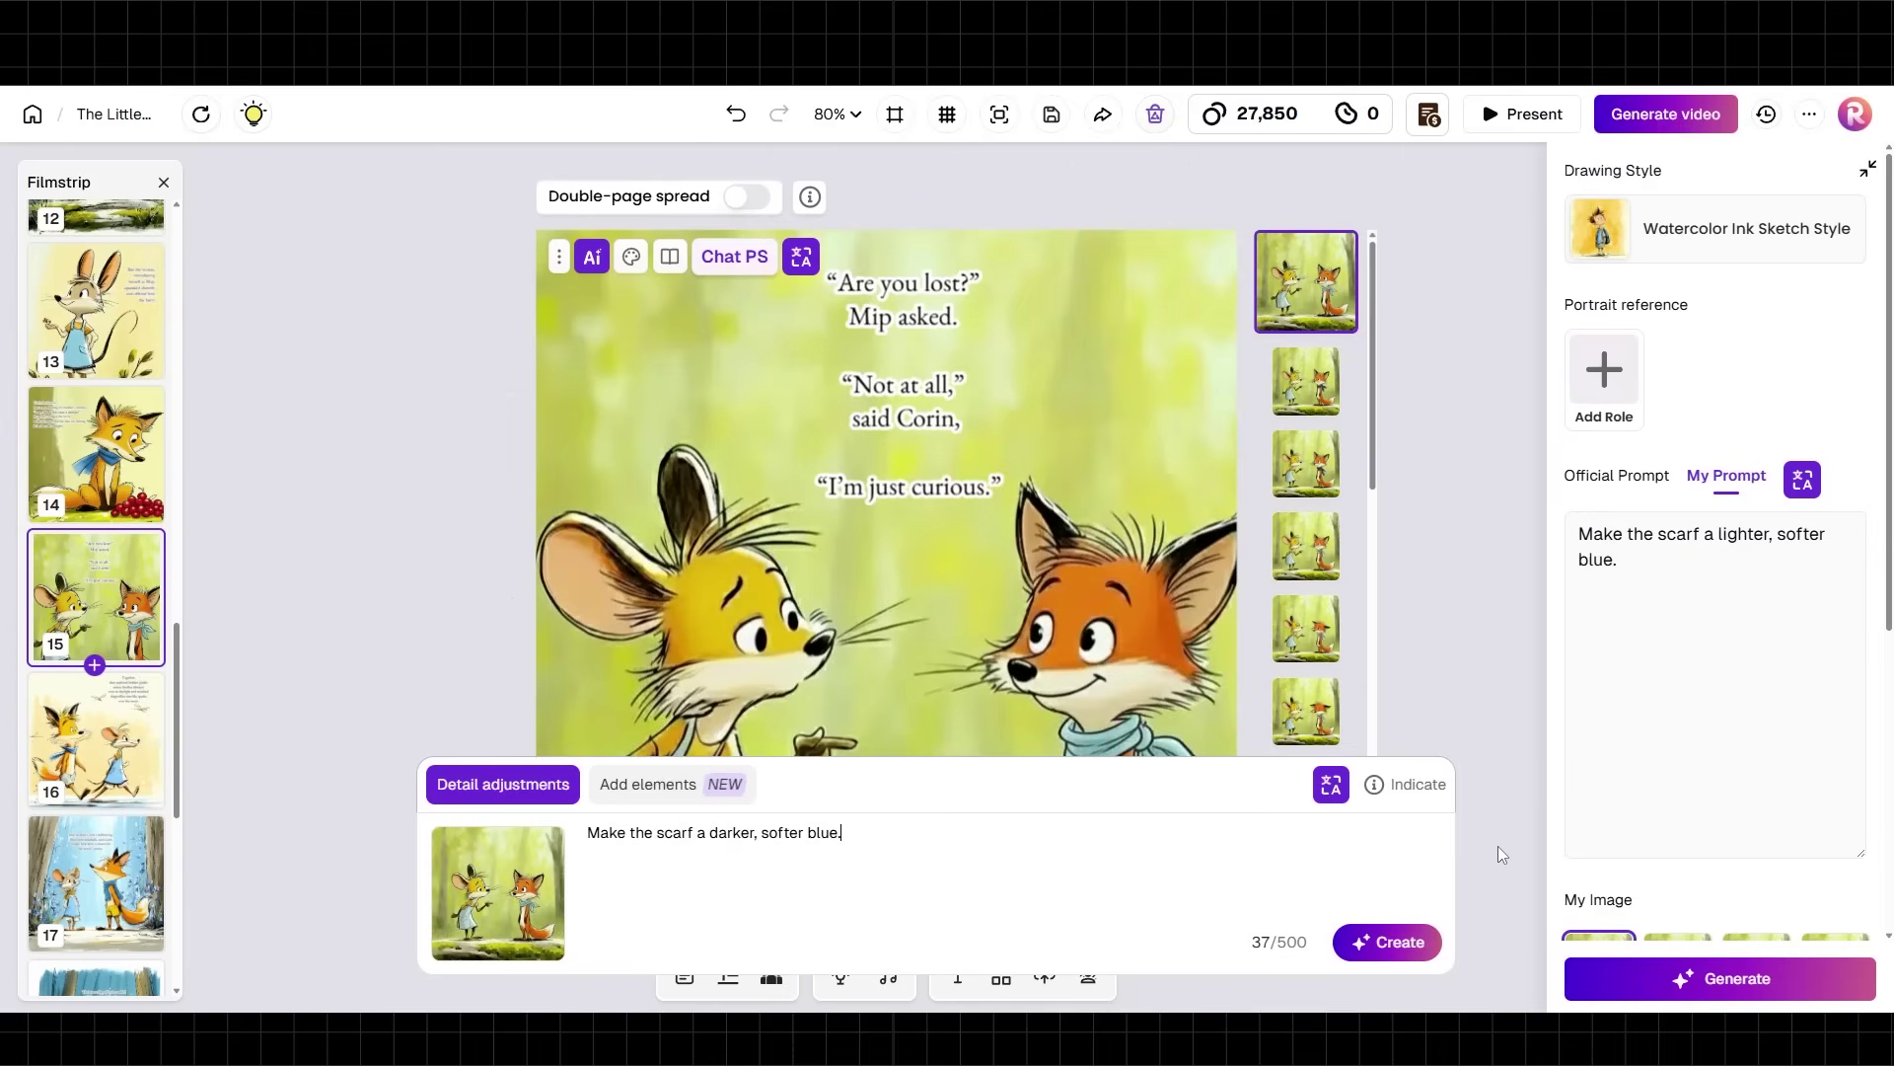
Submit the 'darker, softer blue' scarf request for page 15, then close the image preview
key("Return")
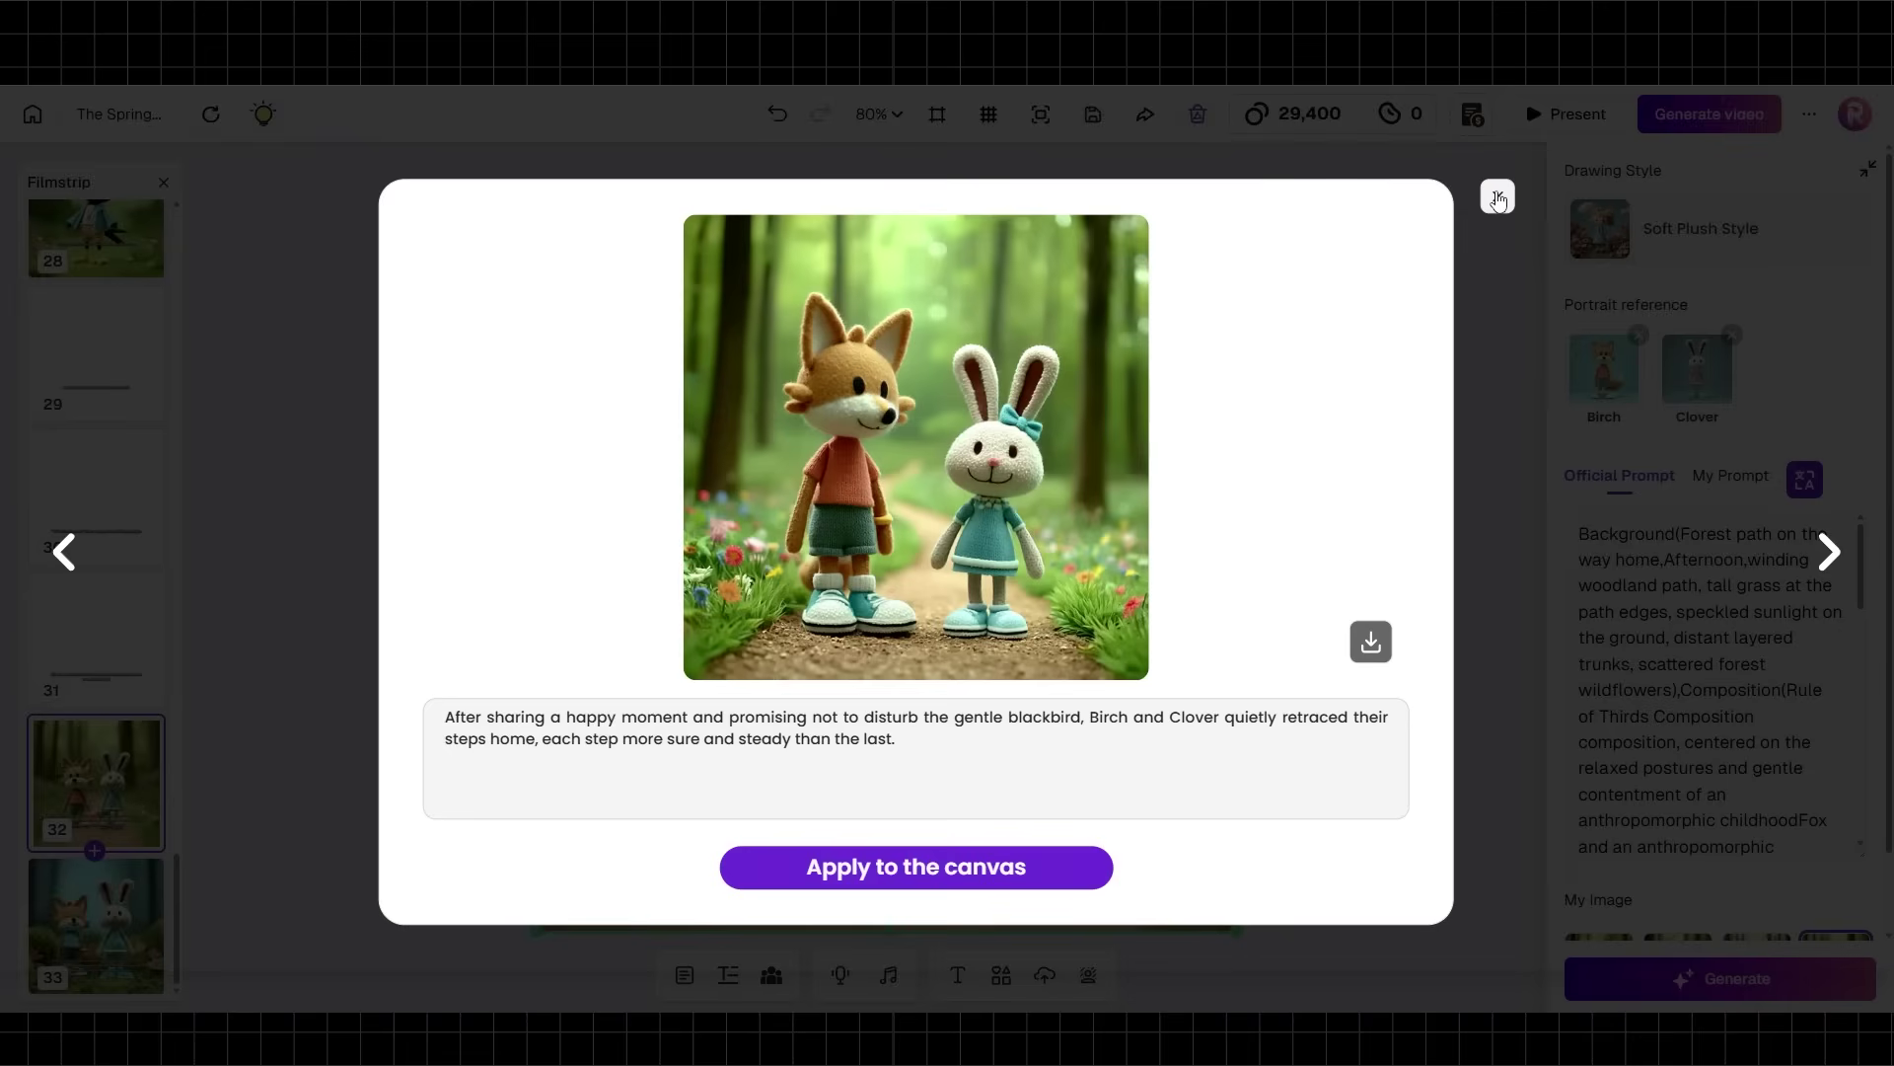
left_click(1498, 197)
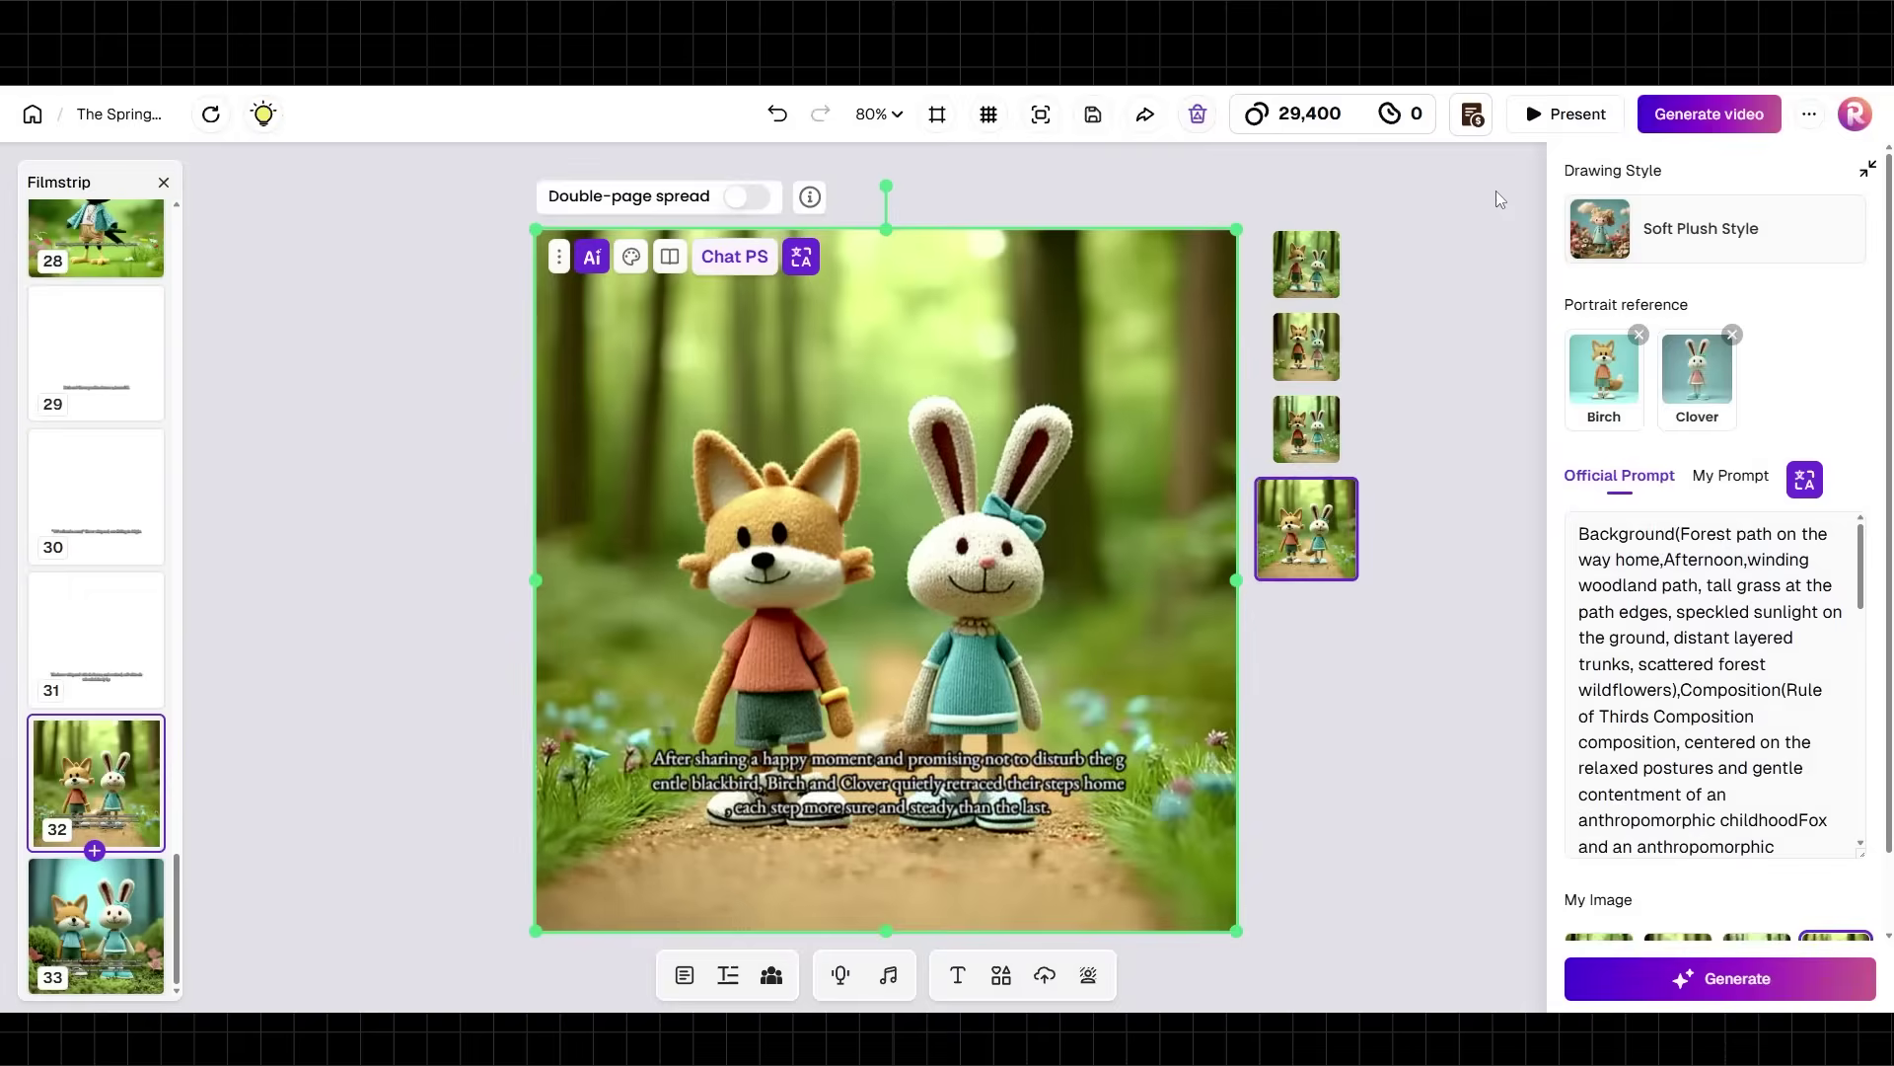